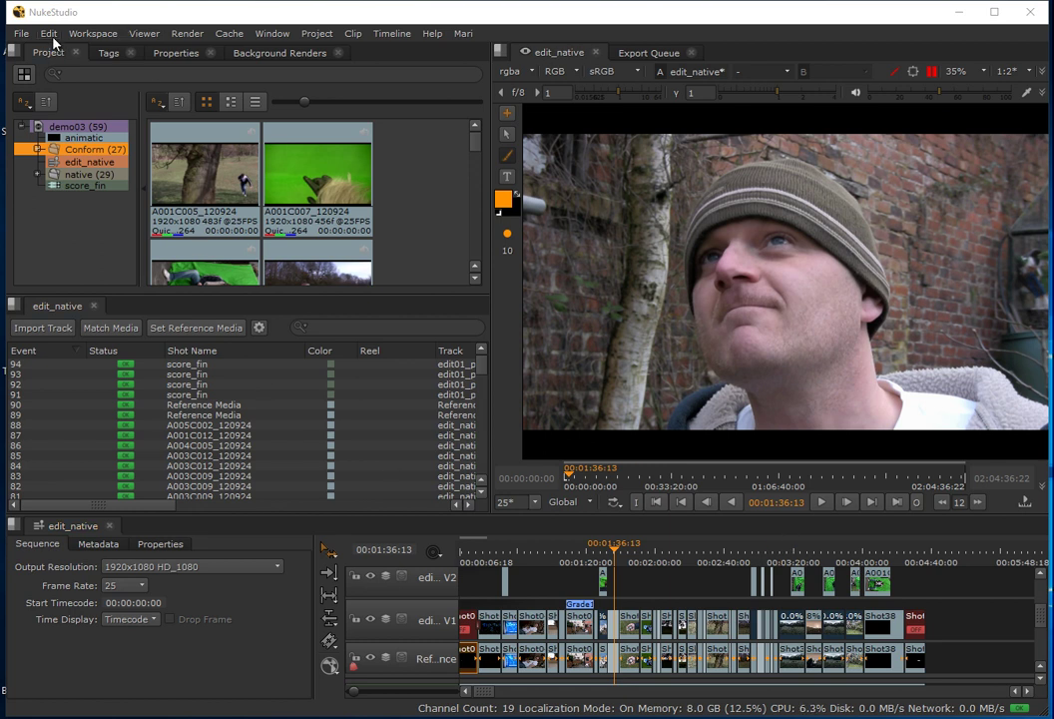
# Switch to the Editing workspace layout and make the application window slightly wider and shorter.
pyautogui.click(96, 36)
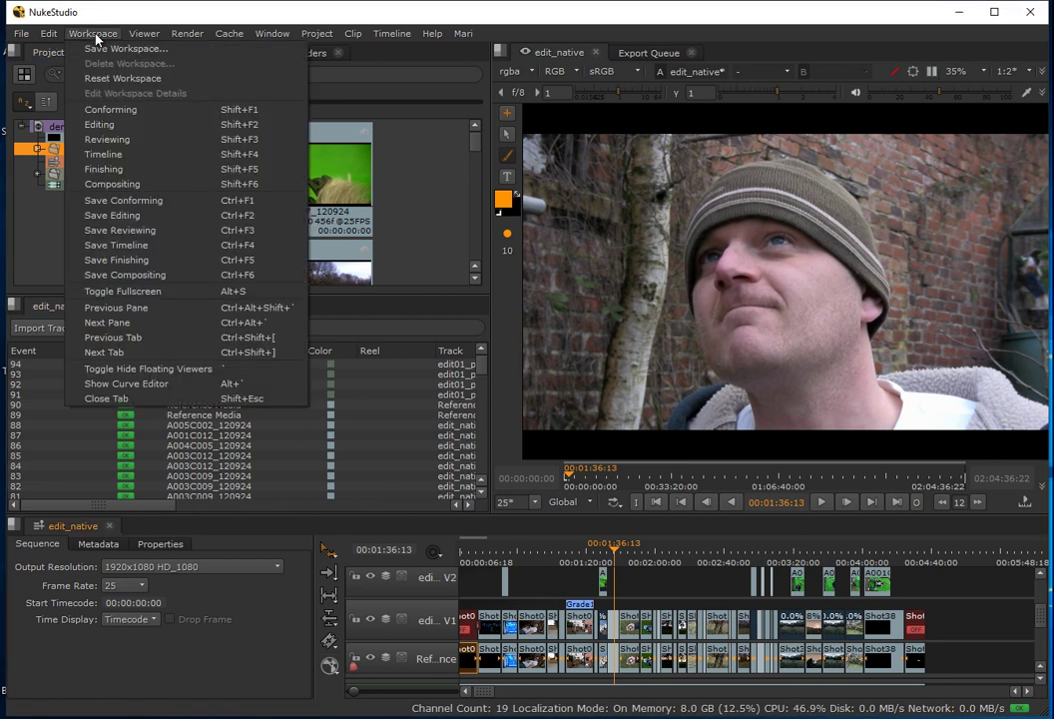
pyautogui.click(101, 123)
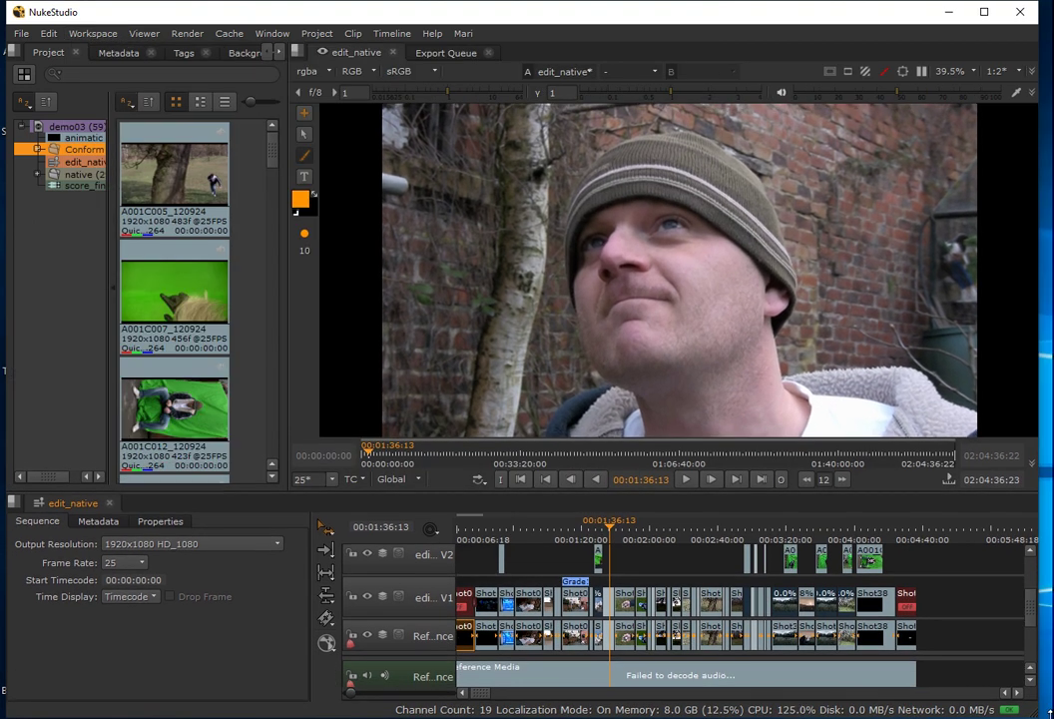
pyautogui.moveTo(1035, 712); pyautogui.dragTo(1050, 715)
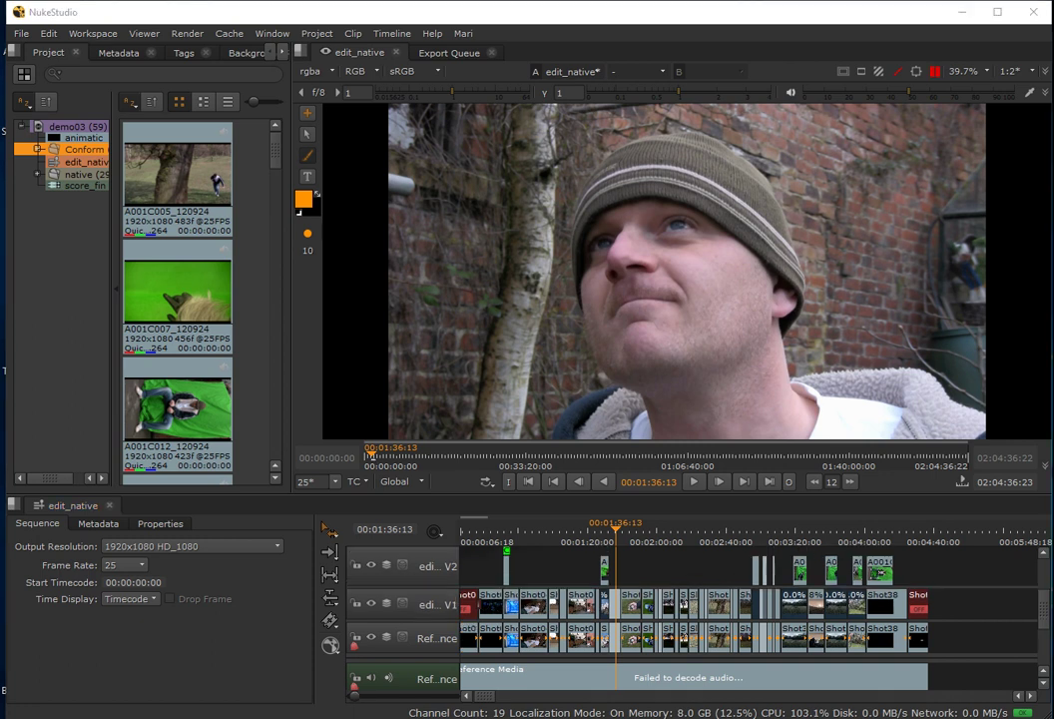
# Pause and resume the viewer, then bring up the soft-effects list from the timeline toolbar.
pyautogui.click(935, 71)
pyautogui.press('p')
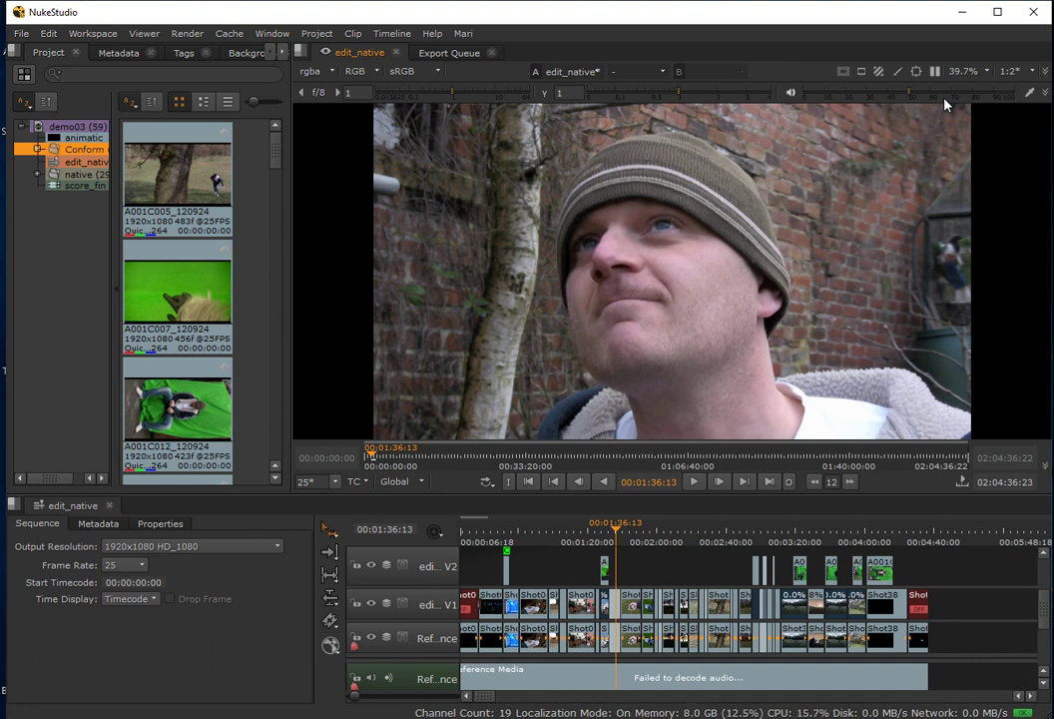
pyautogui.click(339, 649)
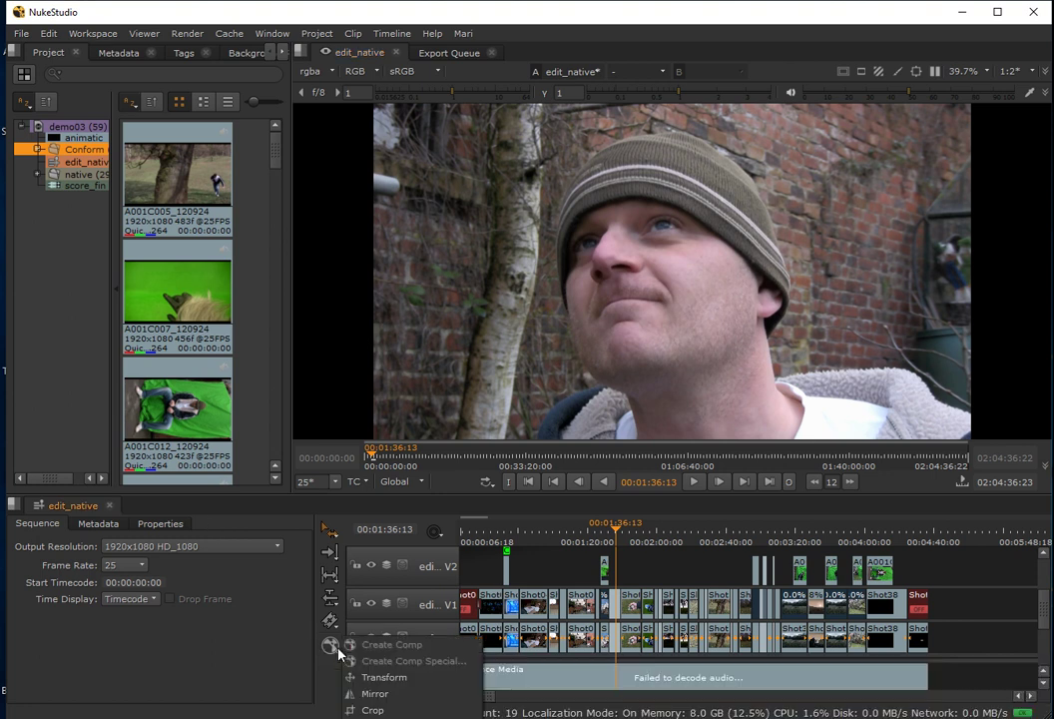
# Raise the viewer/timeline splitter to reveal V3 and all audio tracks, closing the effects list without adding one.
pyautogui.click(327, 507)
pyautogui.moveTo(329, 494); pyautogui.dragTo(422, 241)
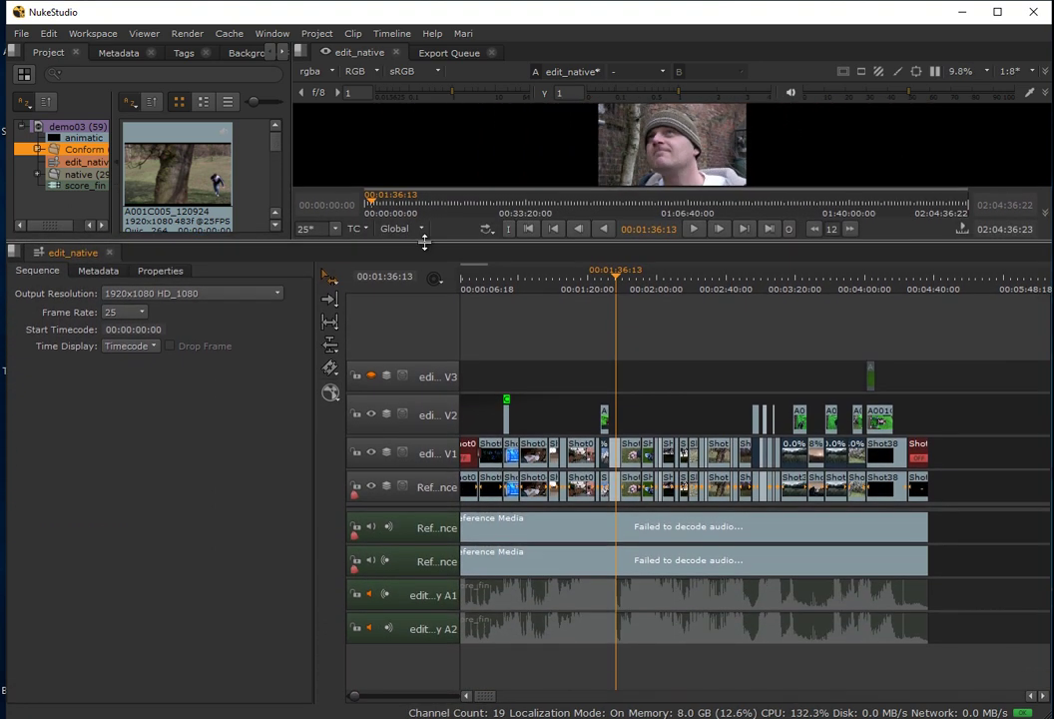
pyautogui.click(330, 393)
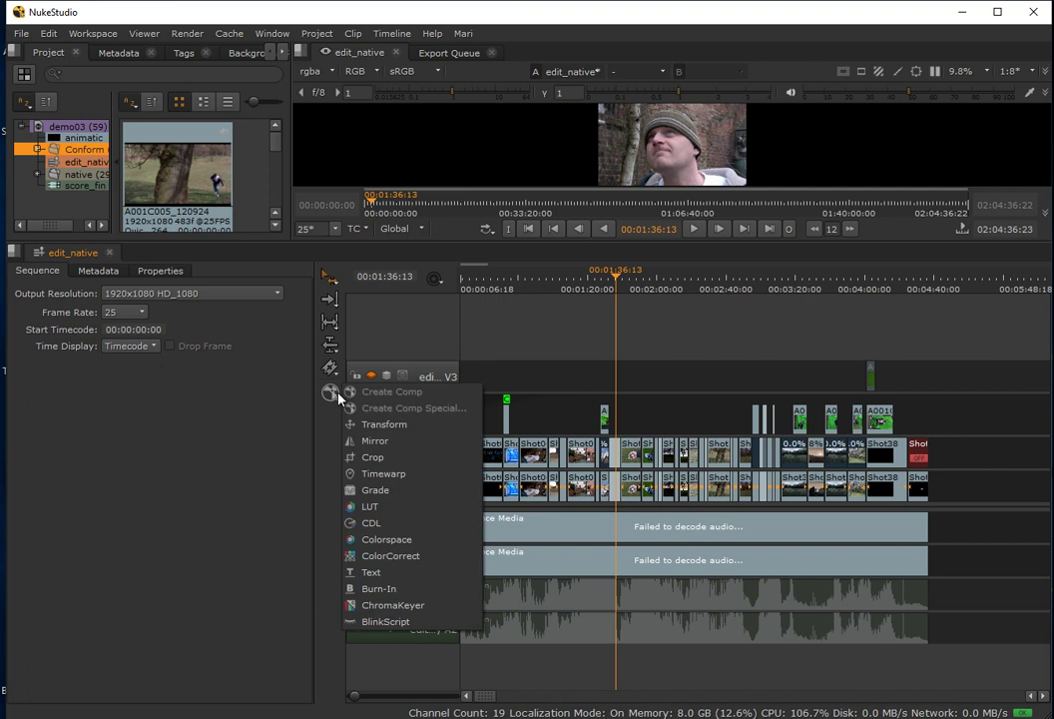
pyautogui.click(437, 485)
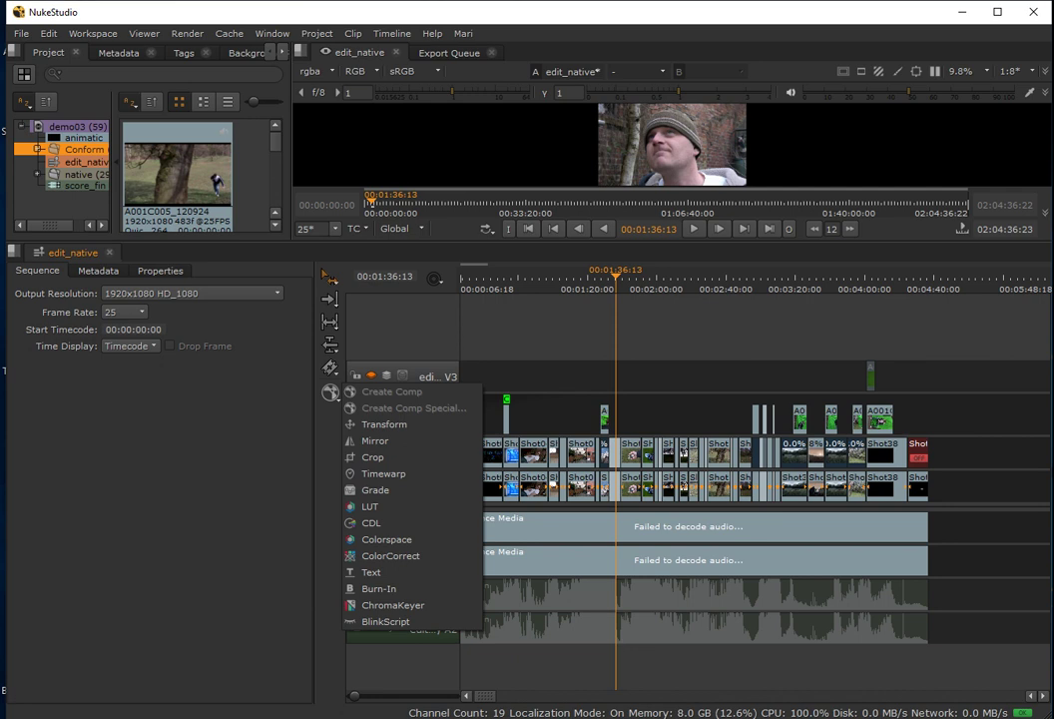
pyautogui.click(332, 392)
pyautogui.click(22, 428)
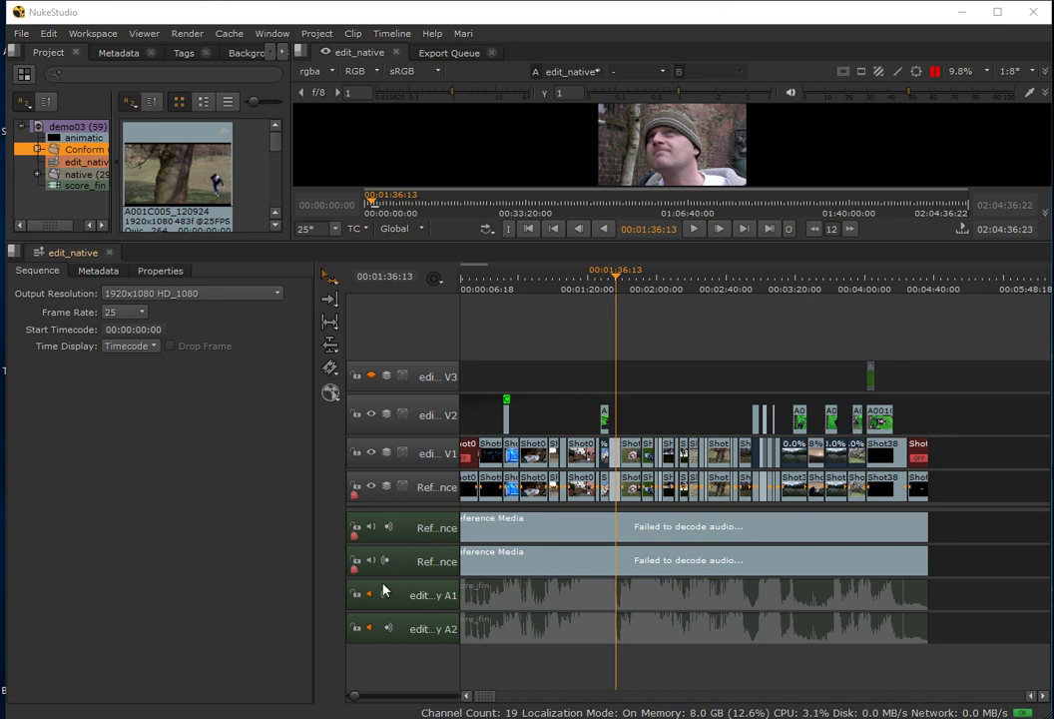
# Zoom into the timeline and move the playhead to about 00:03:00:15.
pyautogui.moveTo(357, 696); pyautogui.dragTo(364, 697)
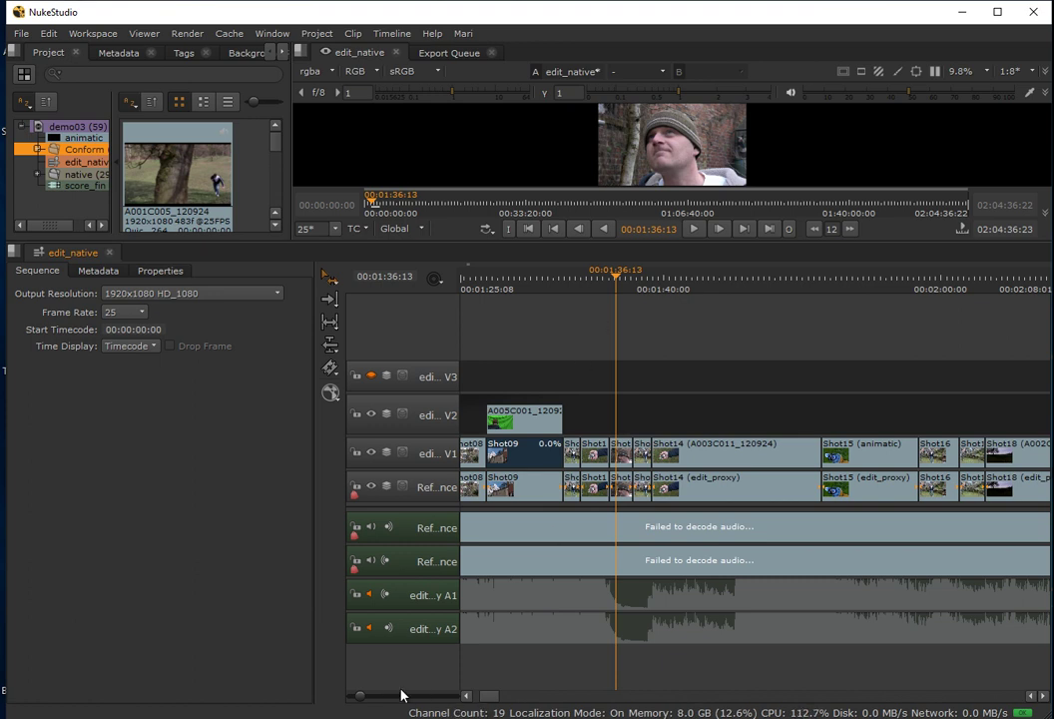
pyautogui.moveTo(361, 698); pyautogui.dragTo(368, 696)
pyautogui.hscroll(-5, 480, 702)
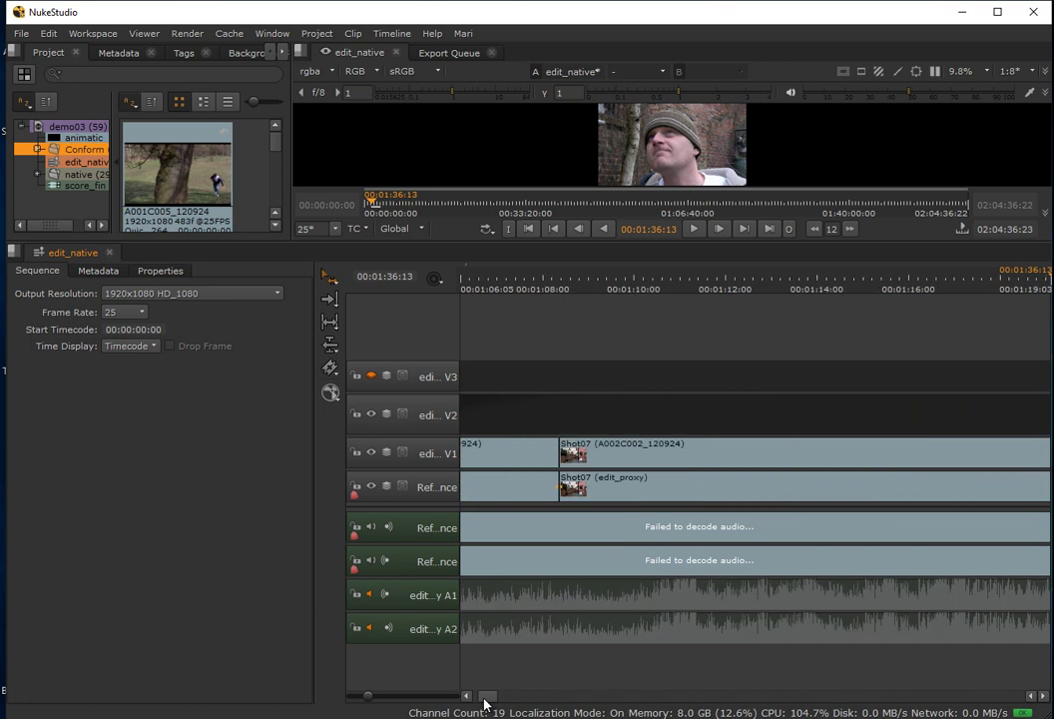
pyautogui.hscroll(3, 482, 704)
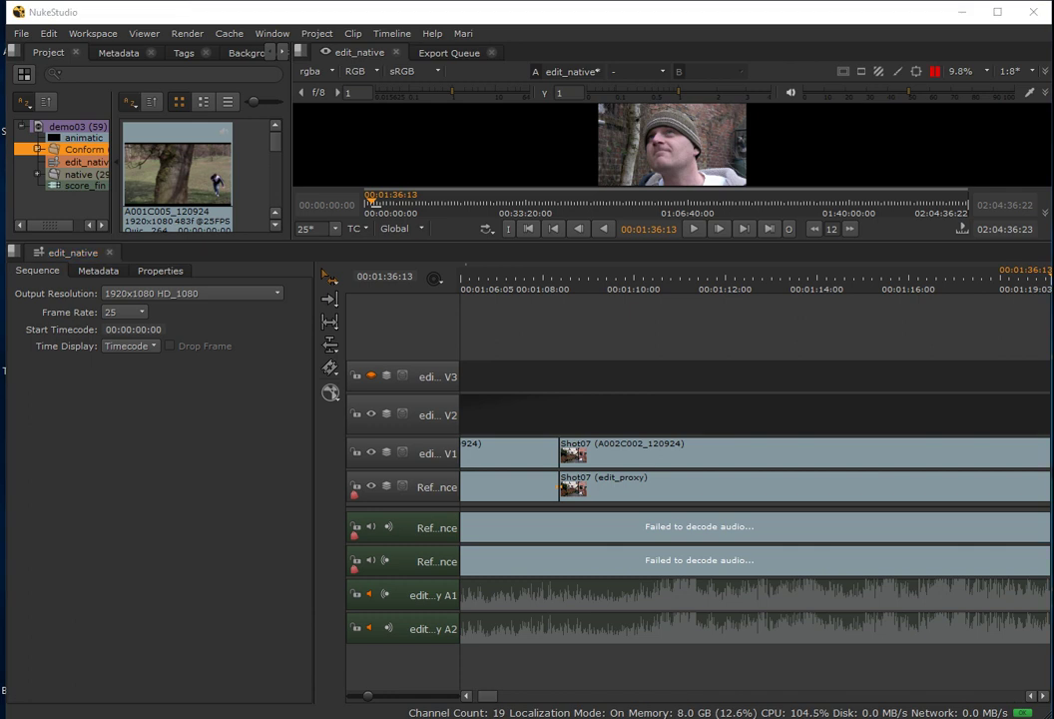
pyautogui.scroll(-1, 703, 527)
pyautogui.scroll(-2, 703, 528)
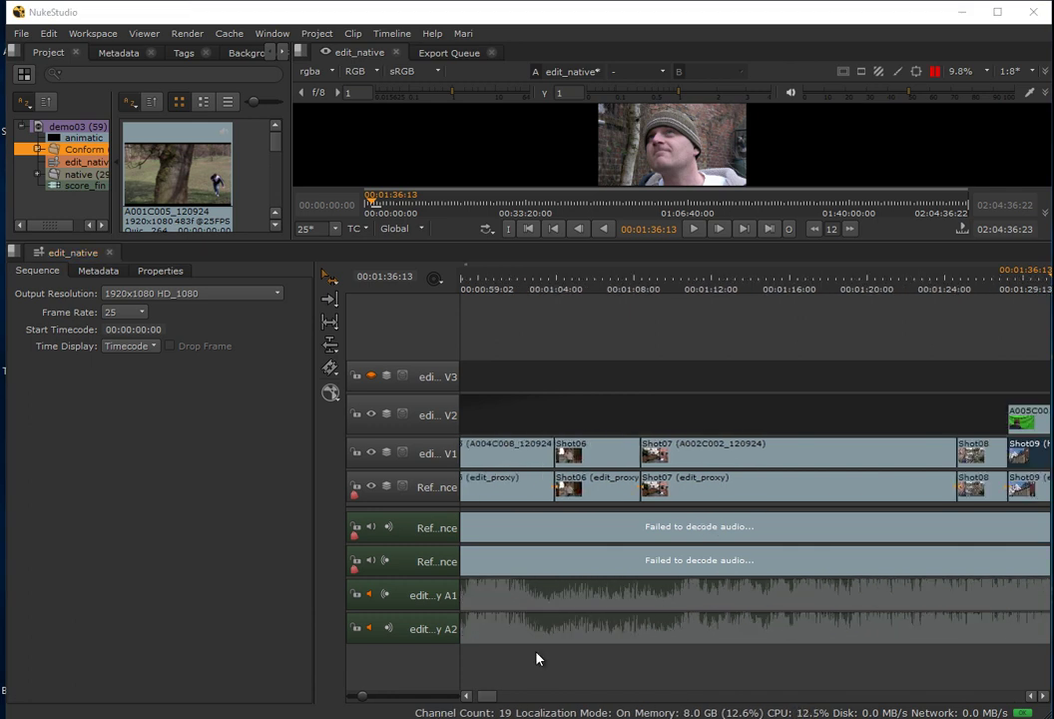
pyautogui.scroll(-3, 494, 696)
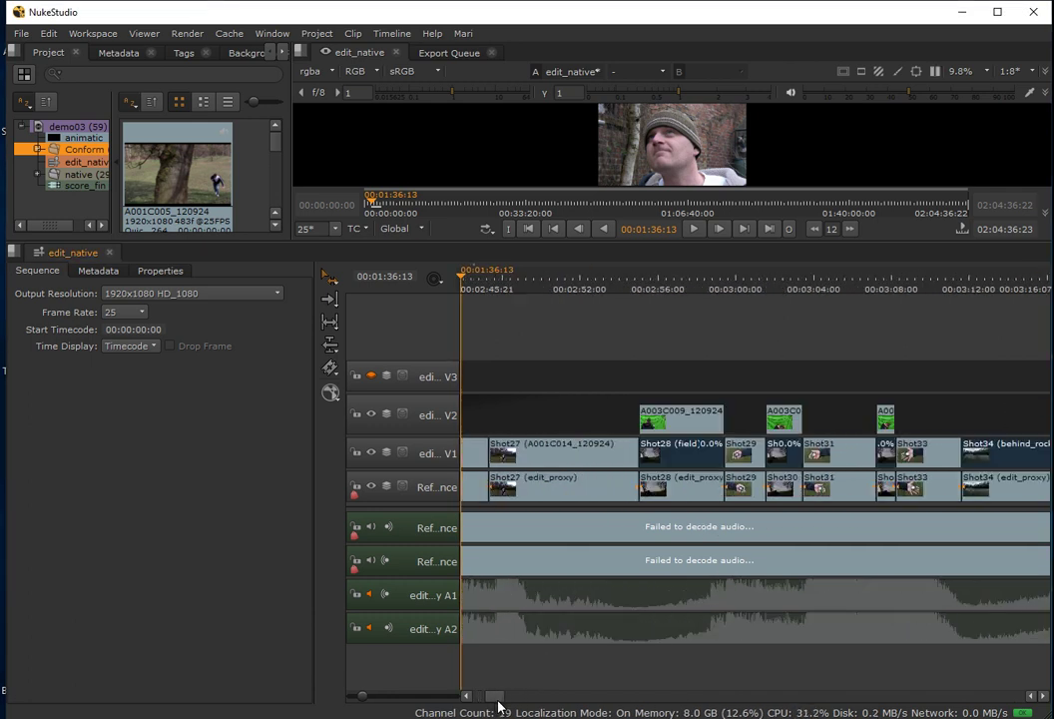
pyautogui.click(747, 279)
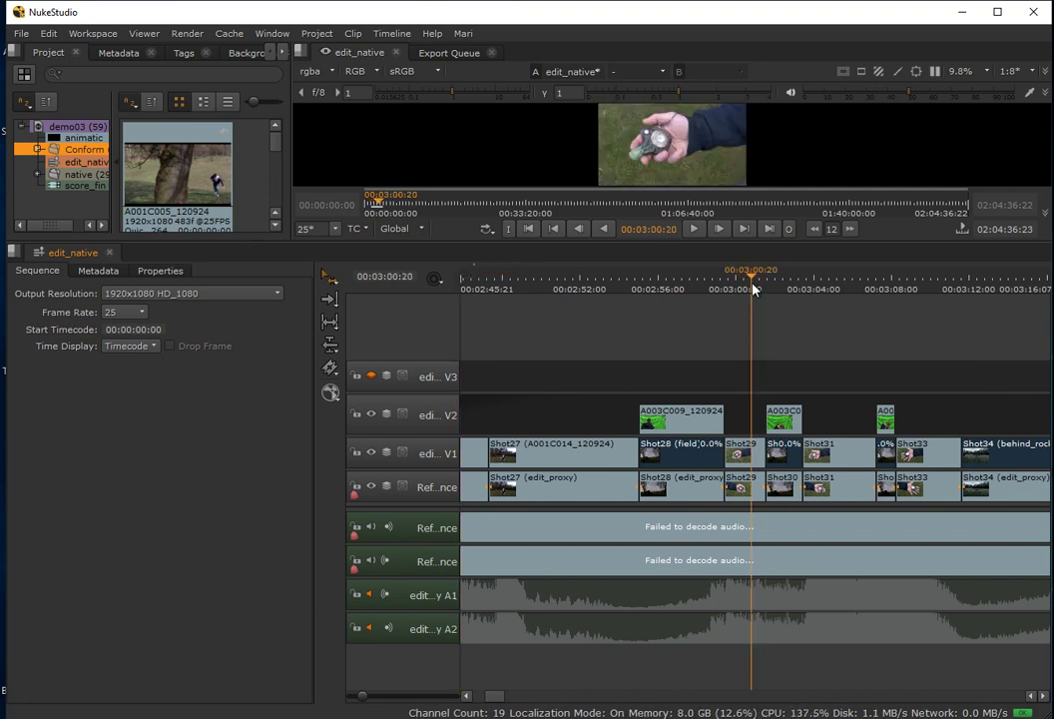
# Enlarge the viewer, scrub the playhead onto the pocket-watch shot, and select Shot29.
pyautogui.moveTo(278, 243); pyautogui.dragTo(294, 441)
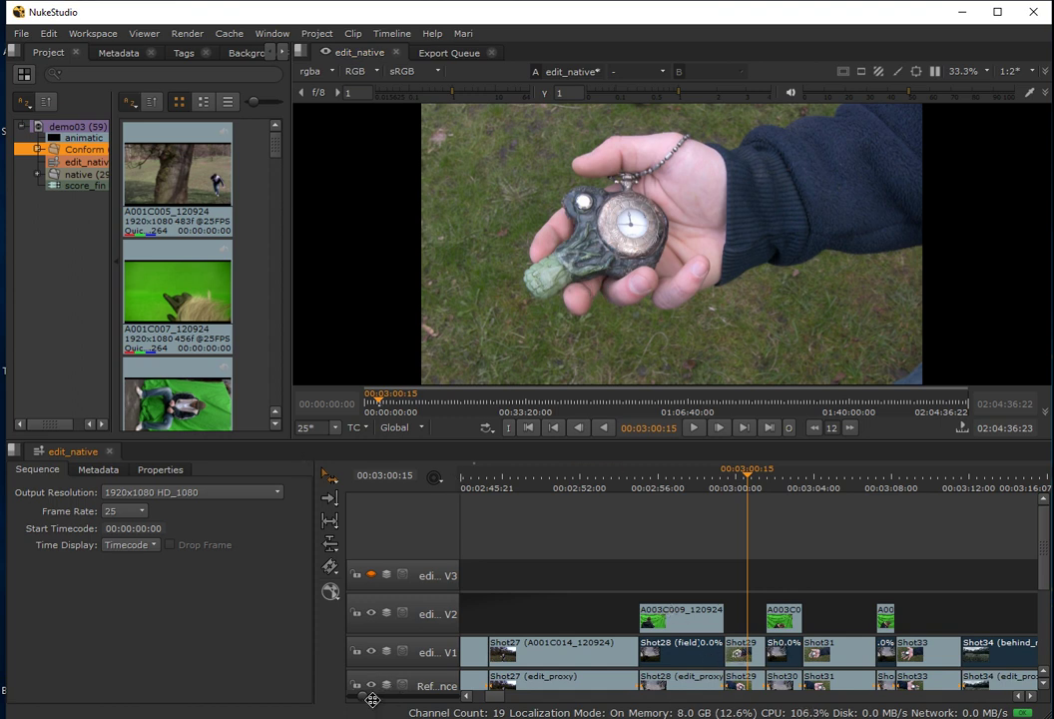
pyautogui.scroll(2, 366, 696)
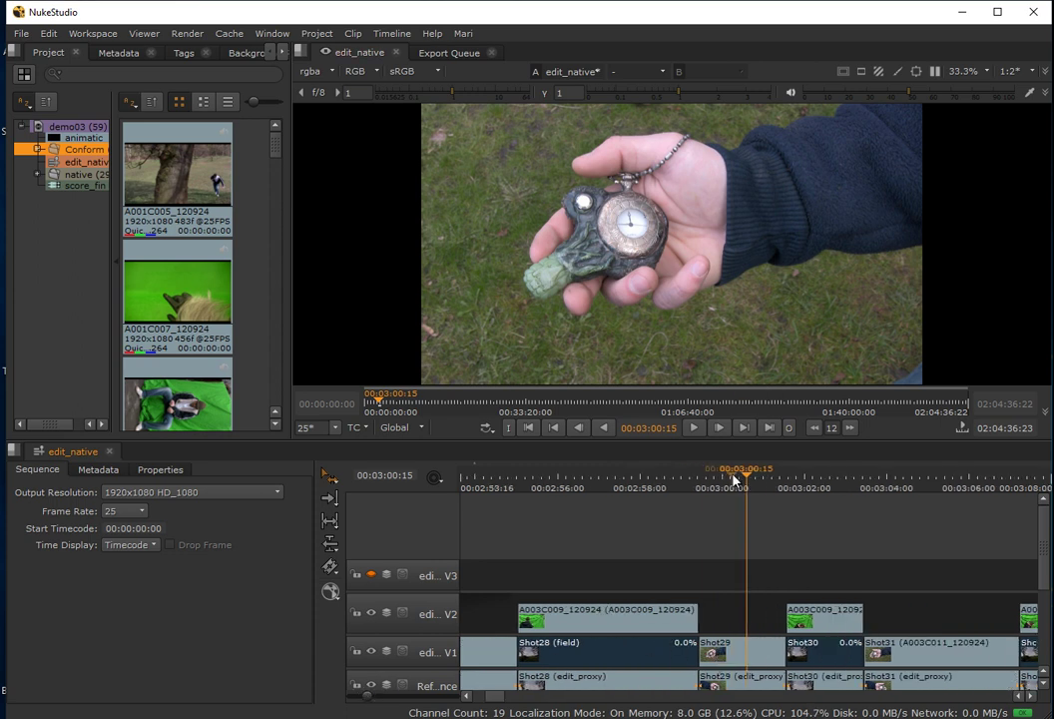
pyautogui.click(685, 486)
pyautogui.moveTo(685, 485); pyautogui.dragTo(737, 505)
pyautogui.click(705, 647)
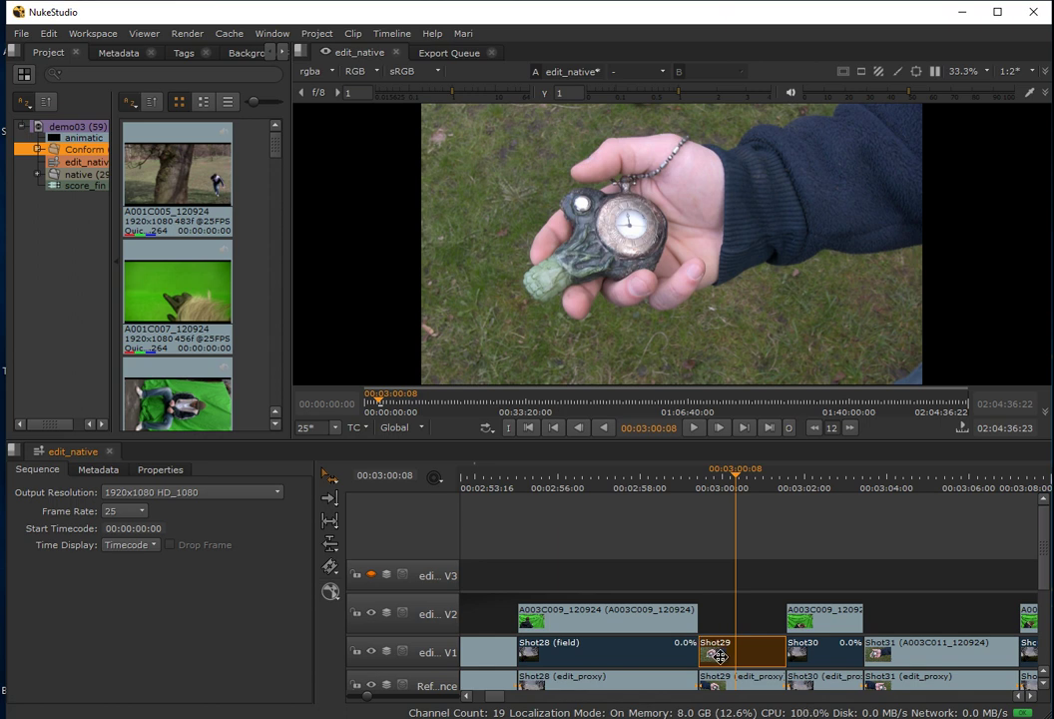
# Add a Mirror effect to Shot29 with horizontal (flop) enabled, moving its Properties dialog aside.
pyautogui.click(334, 594)
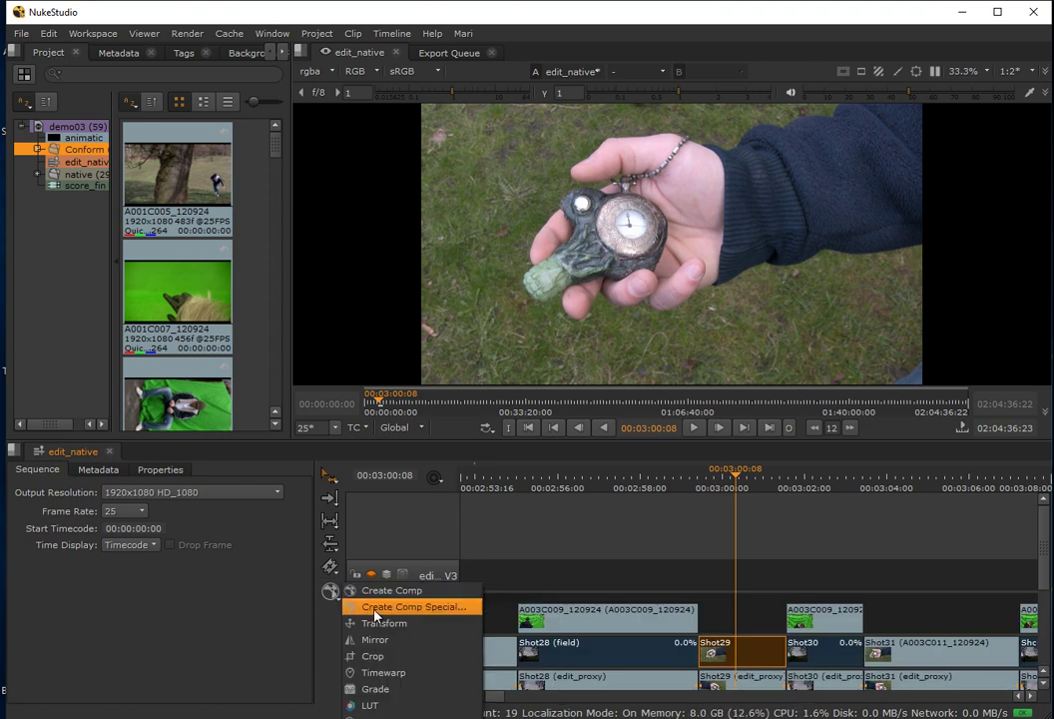
pyautogui.click(376, 639)
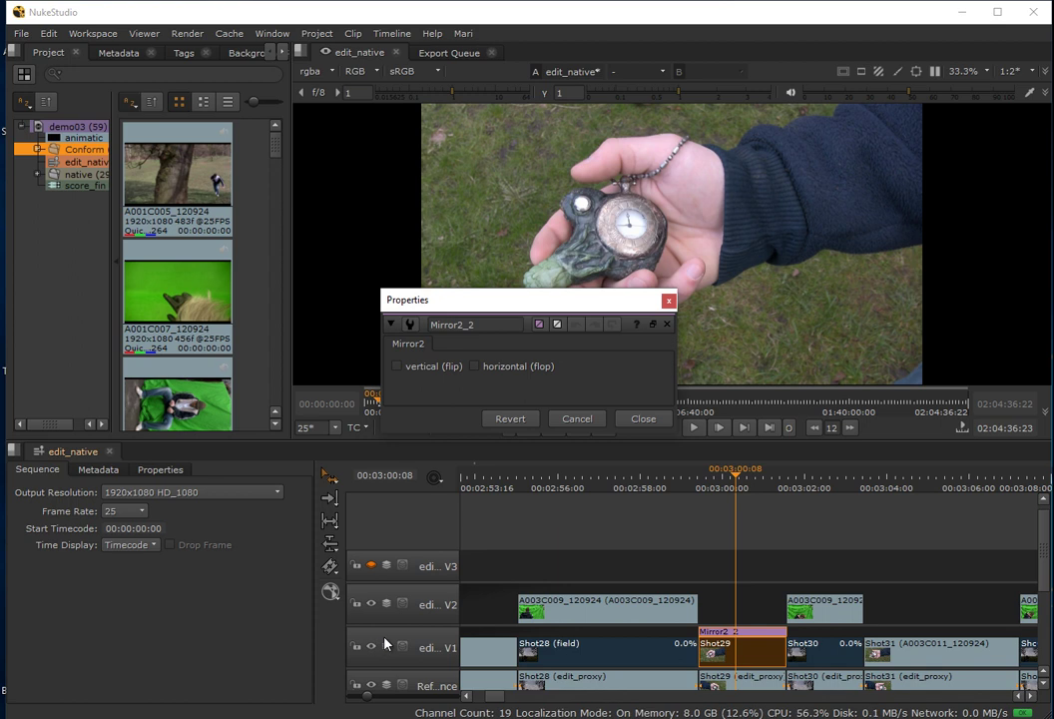
pyautogui.click(475, 366)
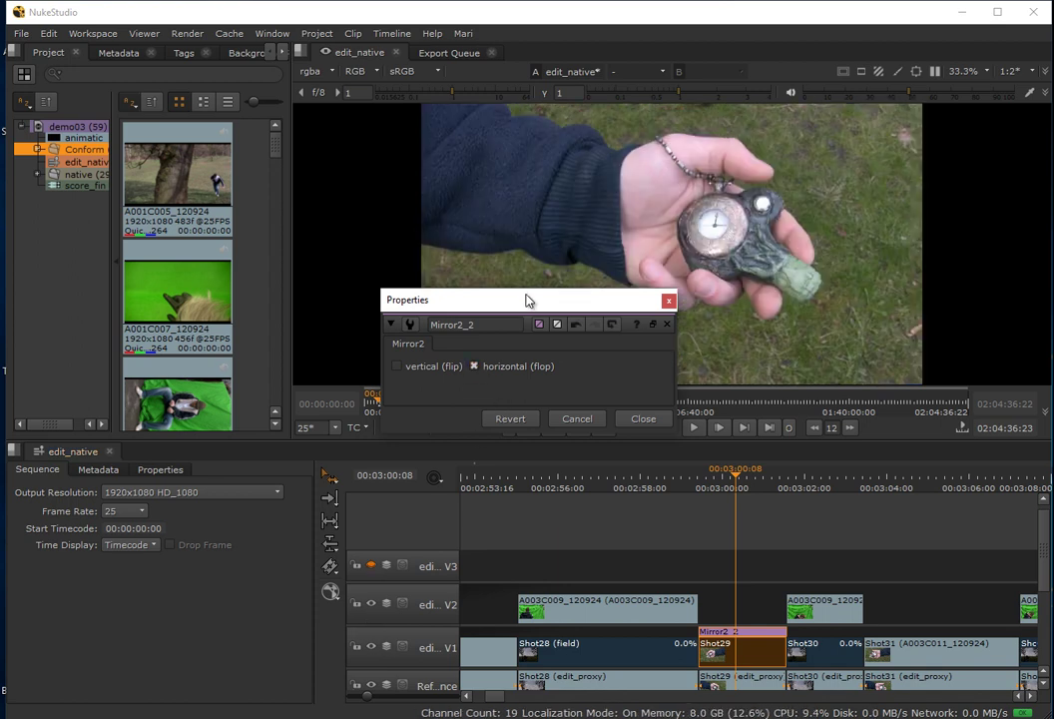
pyautogui.moveTo(527, 302); pyautogui.dragTo(252, 180)
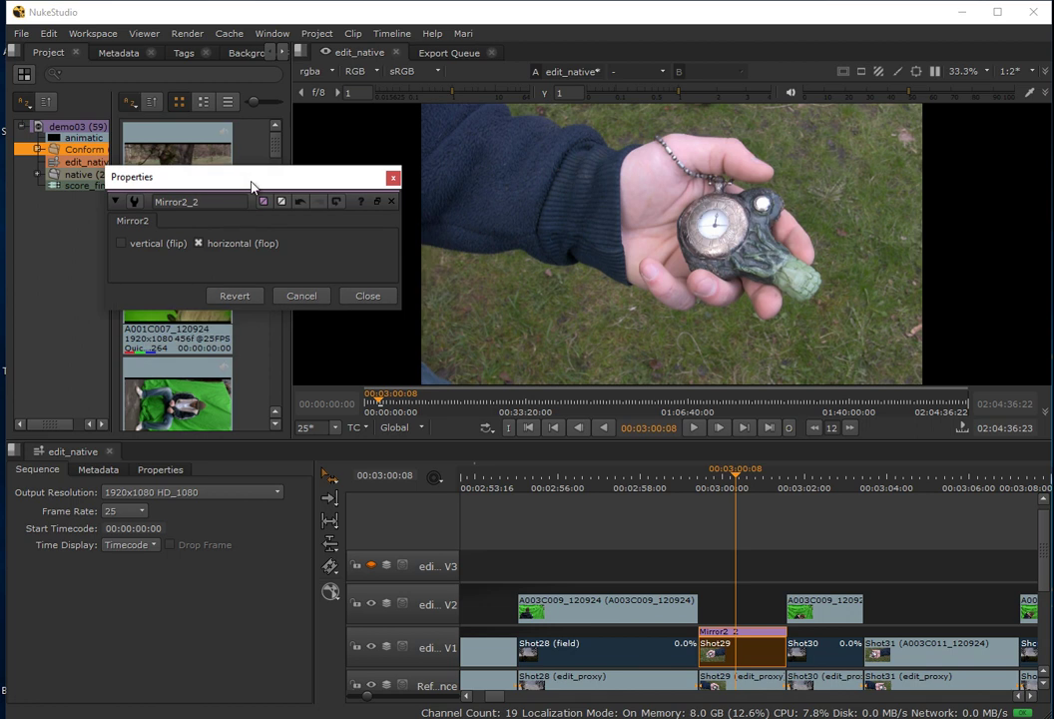
pyautogui.click(198, 246)
pyautogui.click(199, 246)
# Select the Mirror2 effect above Shot29 and toggle it off and on with D to compare.
pyautogui.click(717, 629)
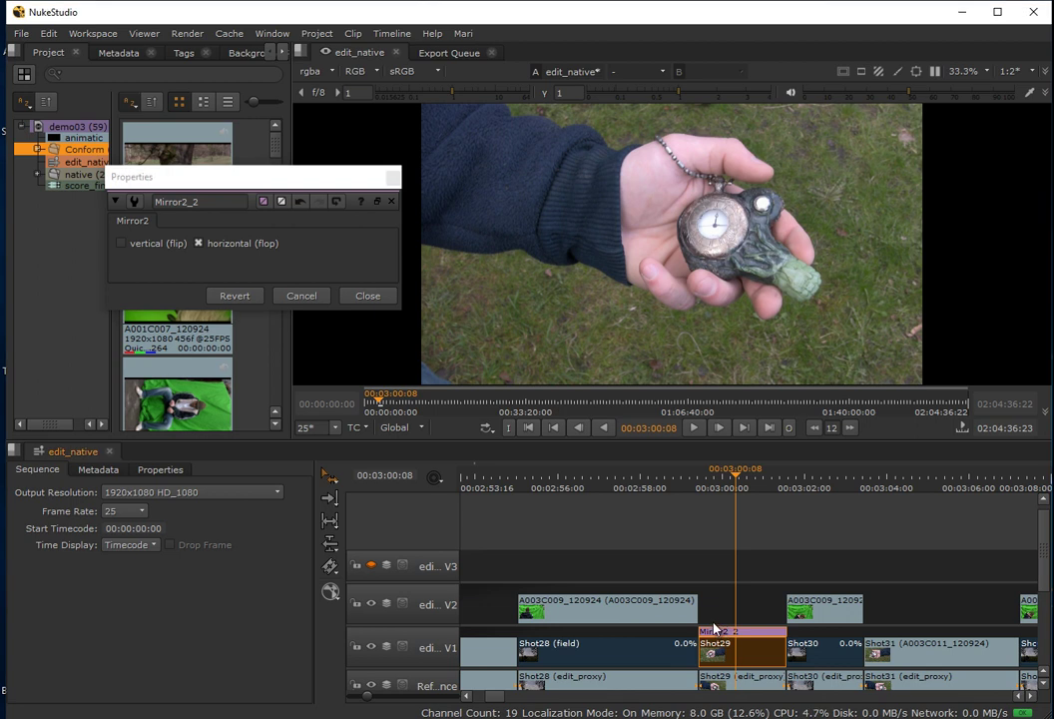
pyautogui.click(714, 626)
pyautogui.click(715, 628)
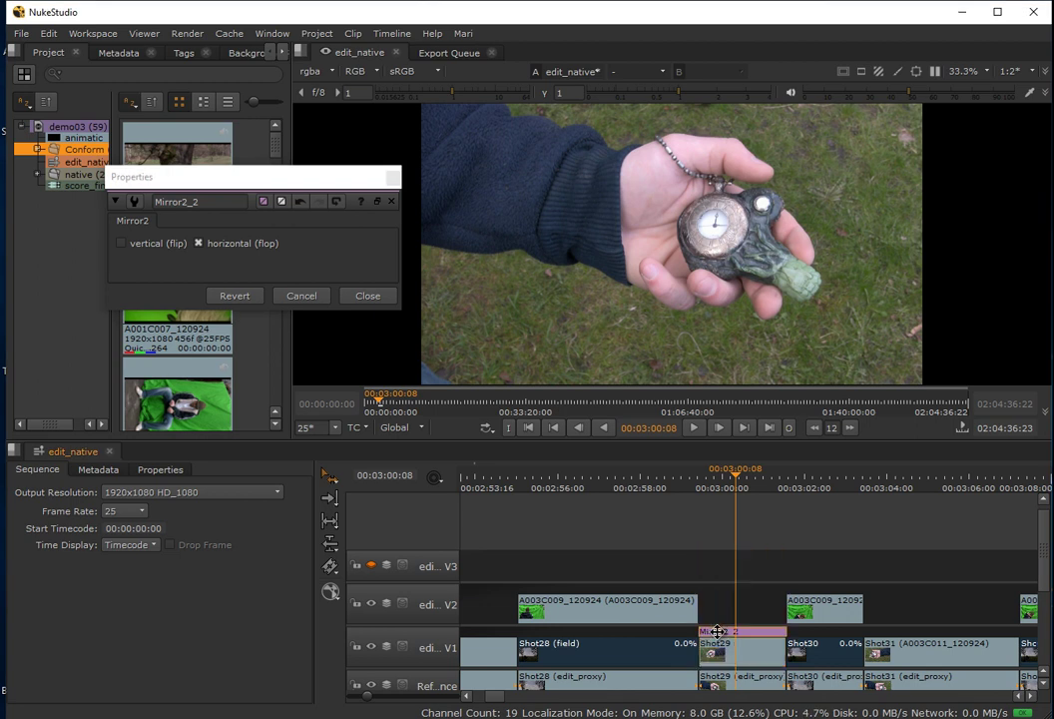
pyautogui.click(717, 631)
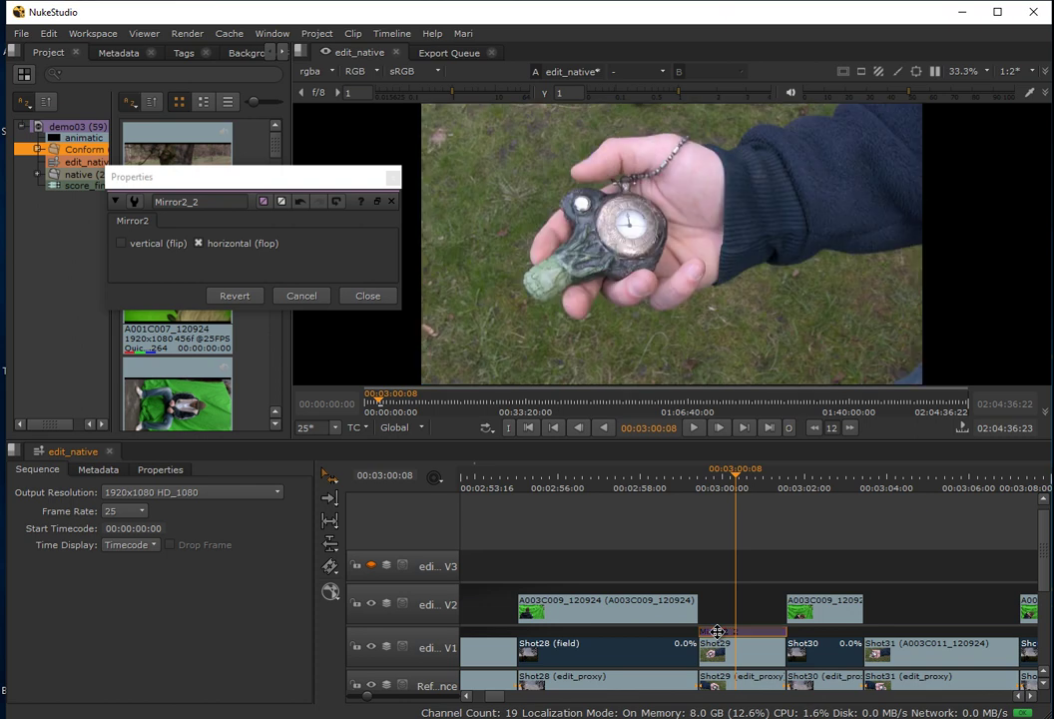
pyautogui.press('d')
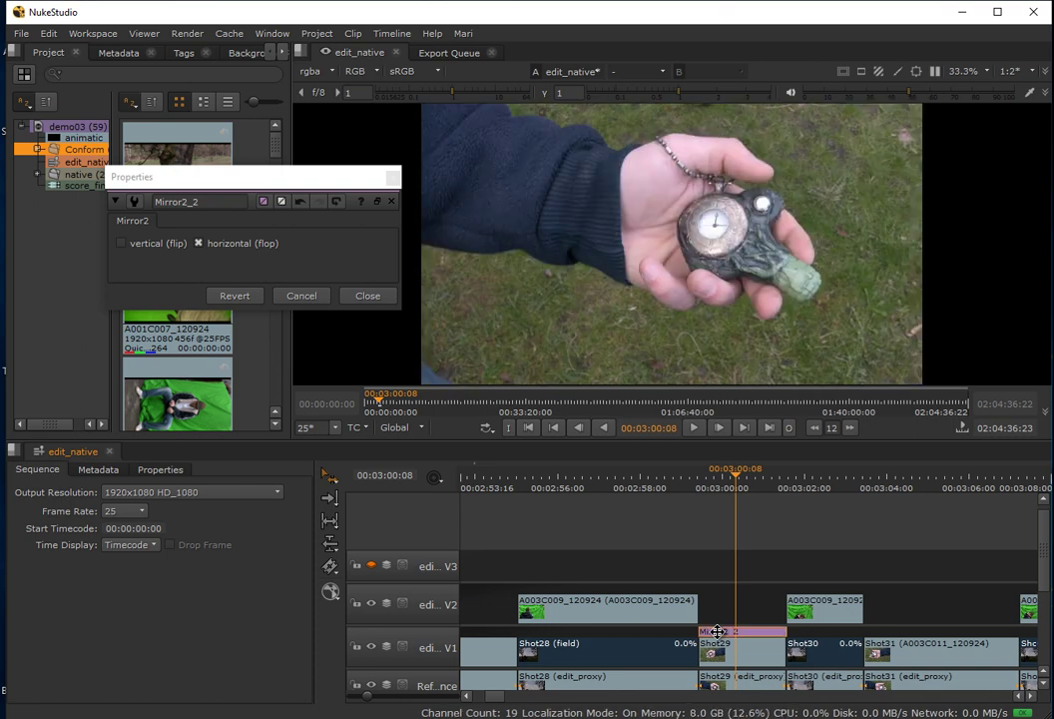
pyautogui.press('d')
pyautogui.press('d')
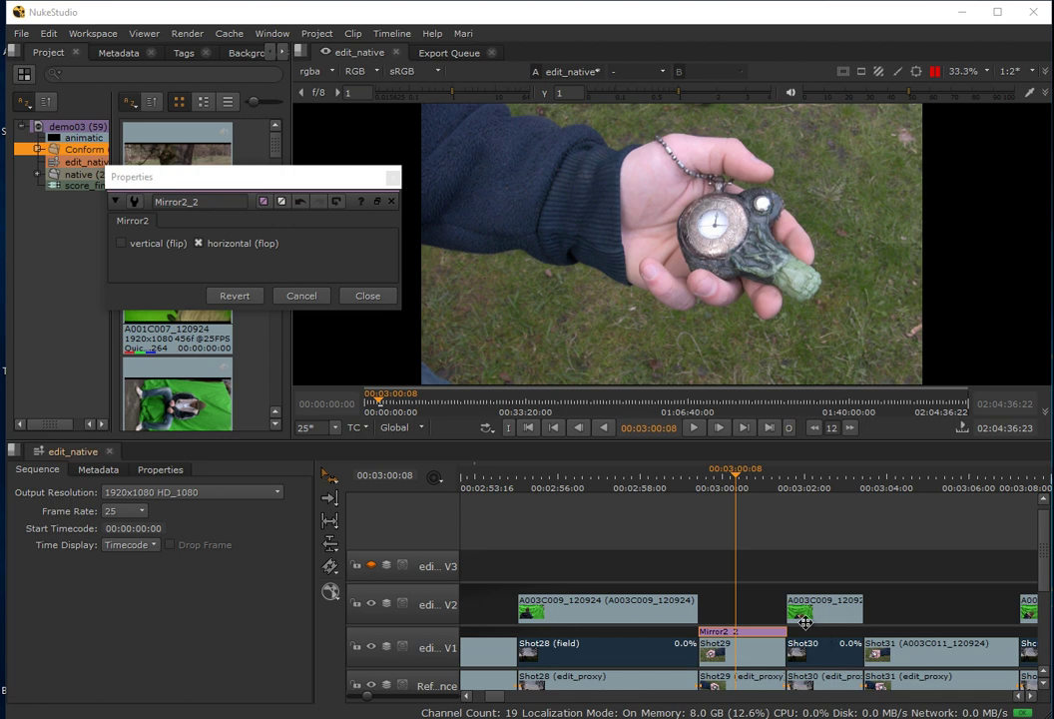
pyautogui.click(748, 629)
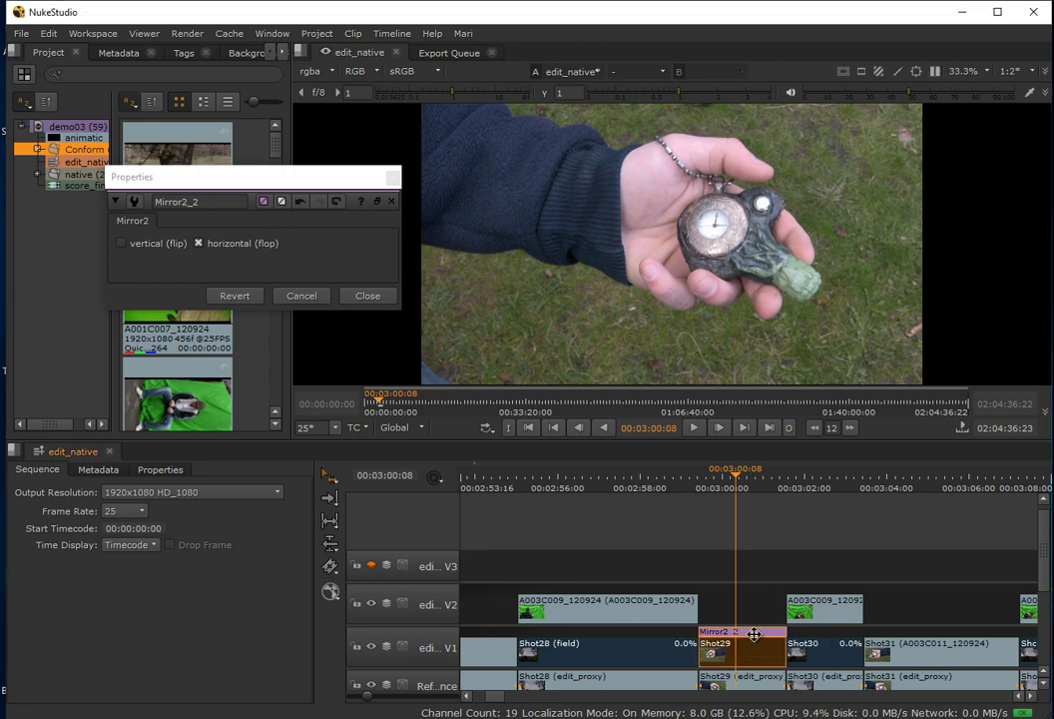
pyautogui.moveTo(748, 630)
pyautogui.mouseDown()
pyautogui.moveTo(756, 607)
pyautogui.moveTo(756, 630)
pyautogui.mouseUp()
# Delete the Mirror2 effect and park the playhead at 00:00:56:13 near Shot05's start.
pyautogui.press('Delete')
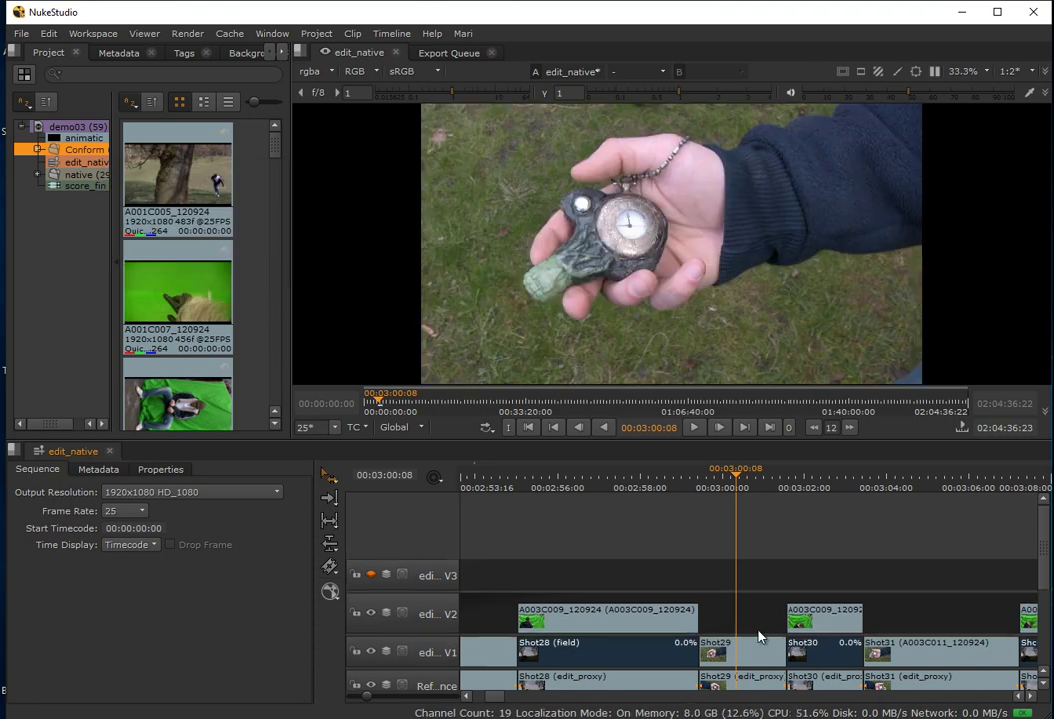
pyautogui.moveTo(736, 478)
pyautogui.mouseDown()
pyautogui.moveTo(687, 478)
pyautogui.moveTo(734, 477)
pyautogui.mouseUp()
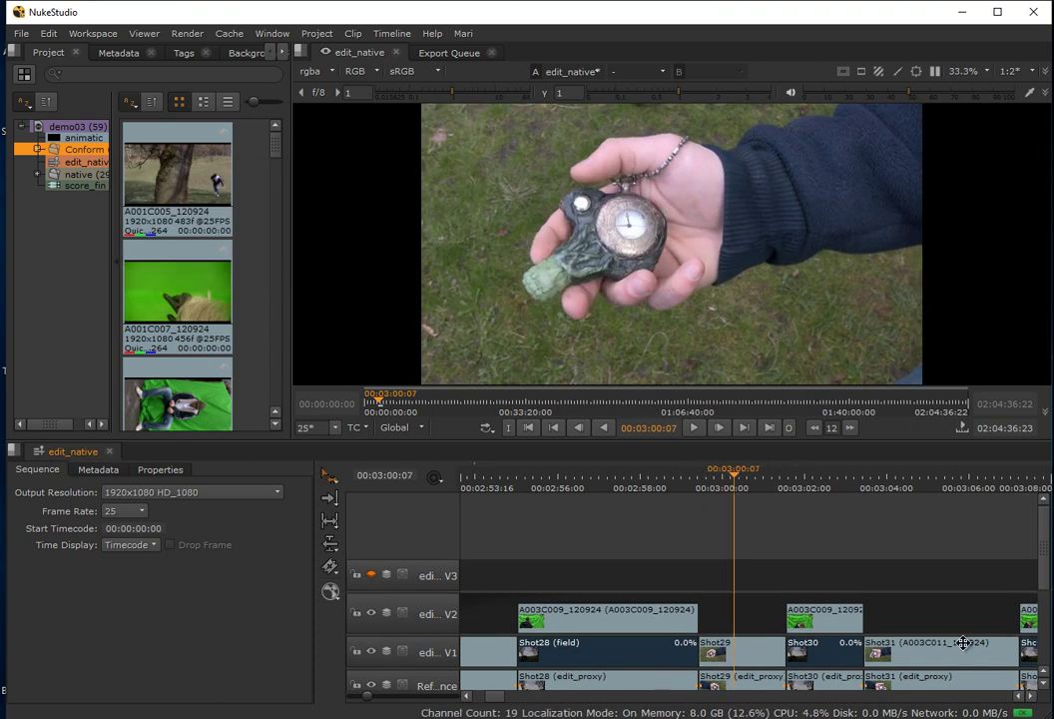
pyautogui.moveTo(498, 697); pyautogui.dragTo(490, 697)
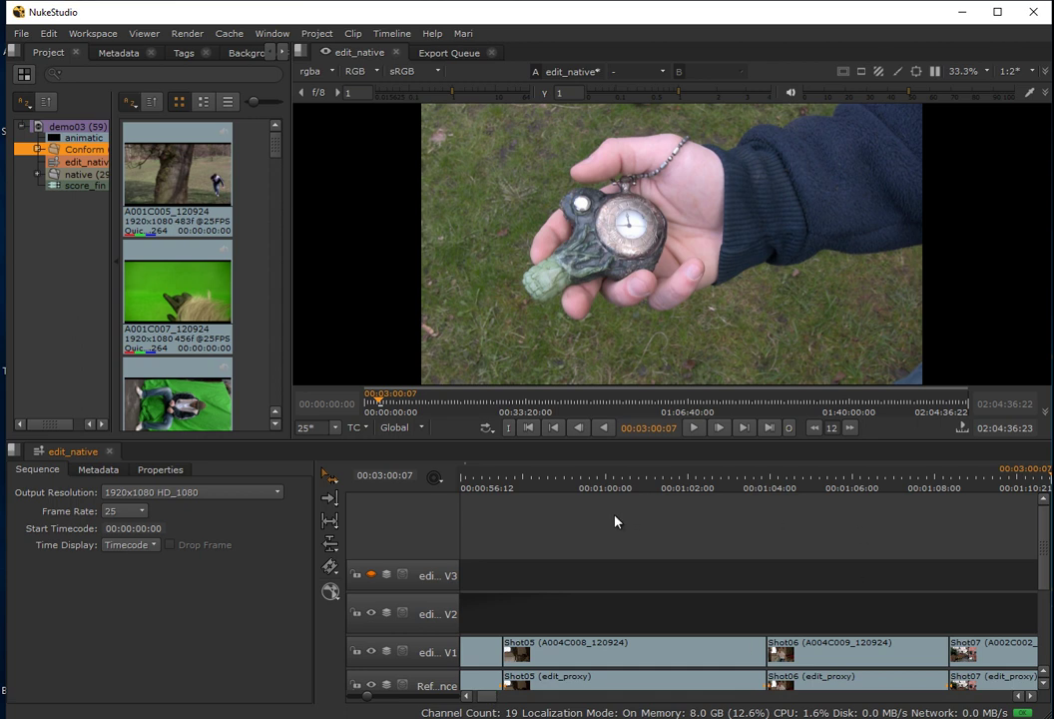
pyautogui.click(582, 475)
pyautogui.moveTo(582, 477); pyautogui.dragTo(475, 590)
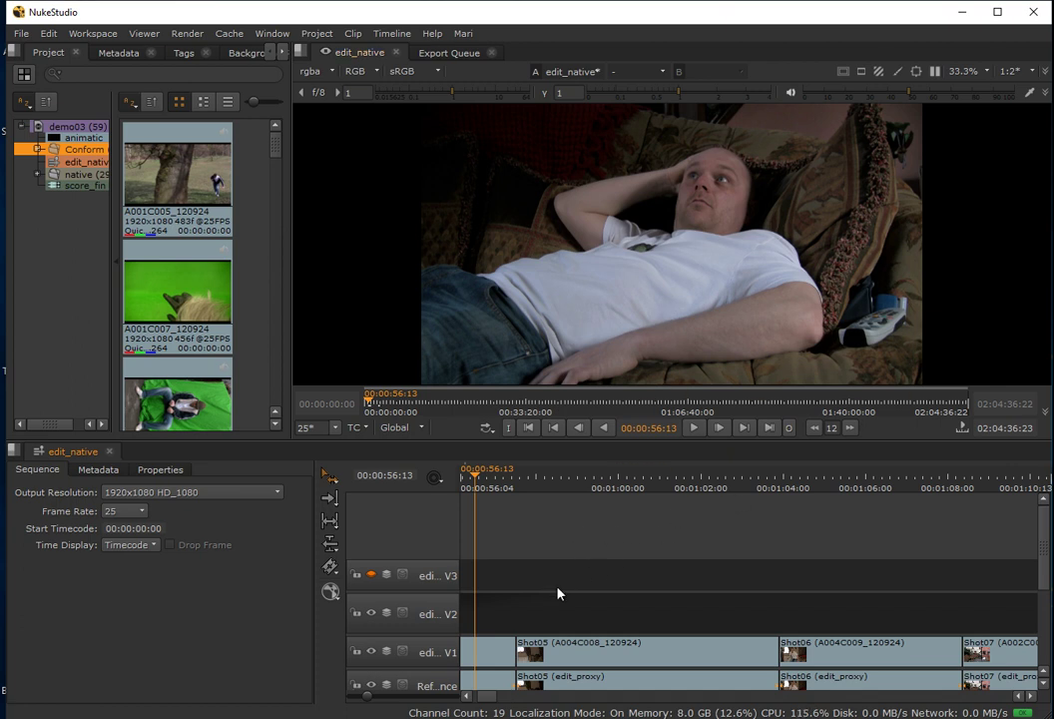
# Create a new video track above V3 from the context menu and rename Video 5 to SequencerFX.
pyautogui.rightClick(425, 544)
pyautogui.moveTo(440, 545)
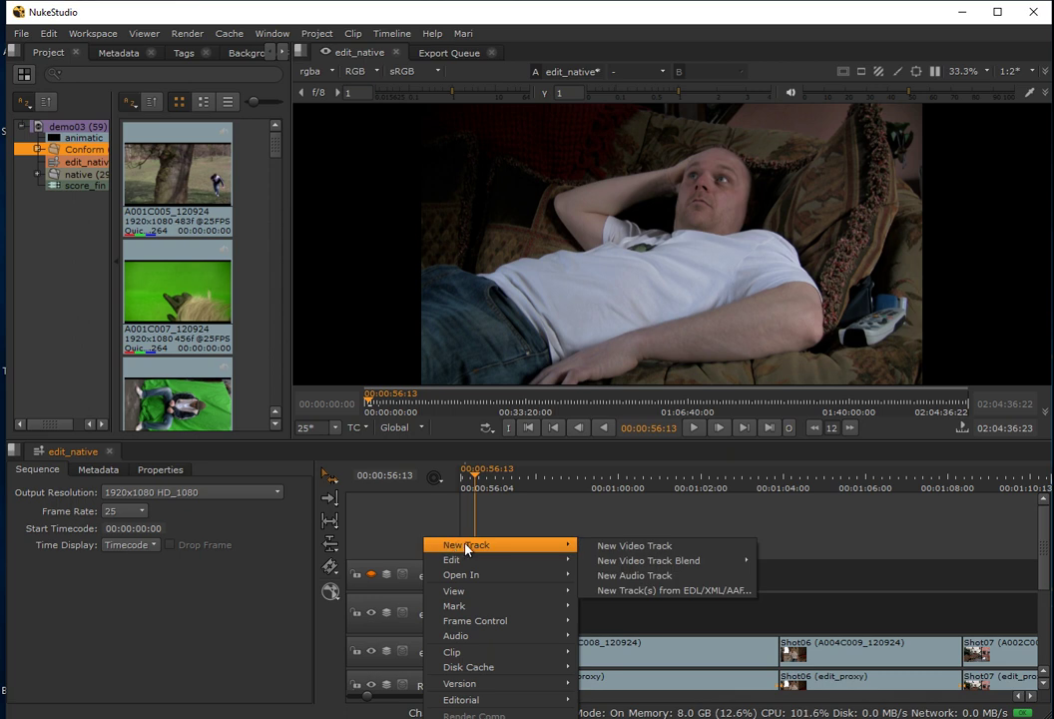
pyautogui.click(634, 546)
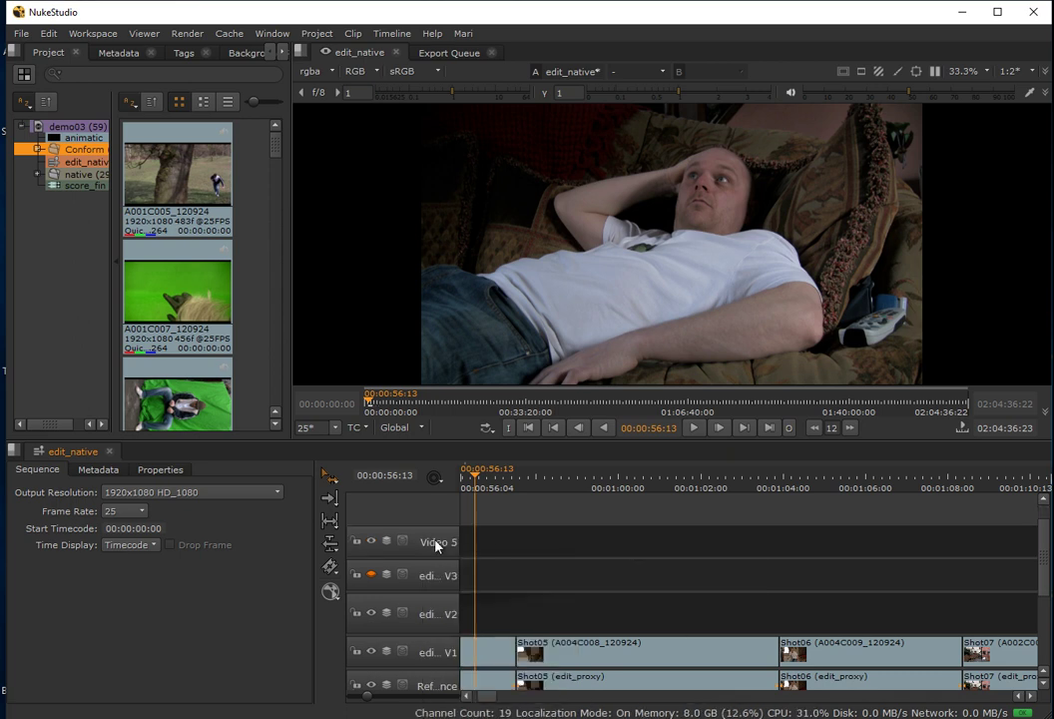
pyautogui.doubleClick(437, 544)
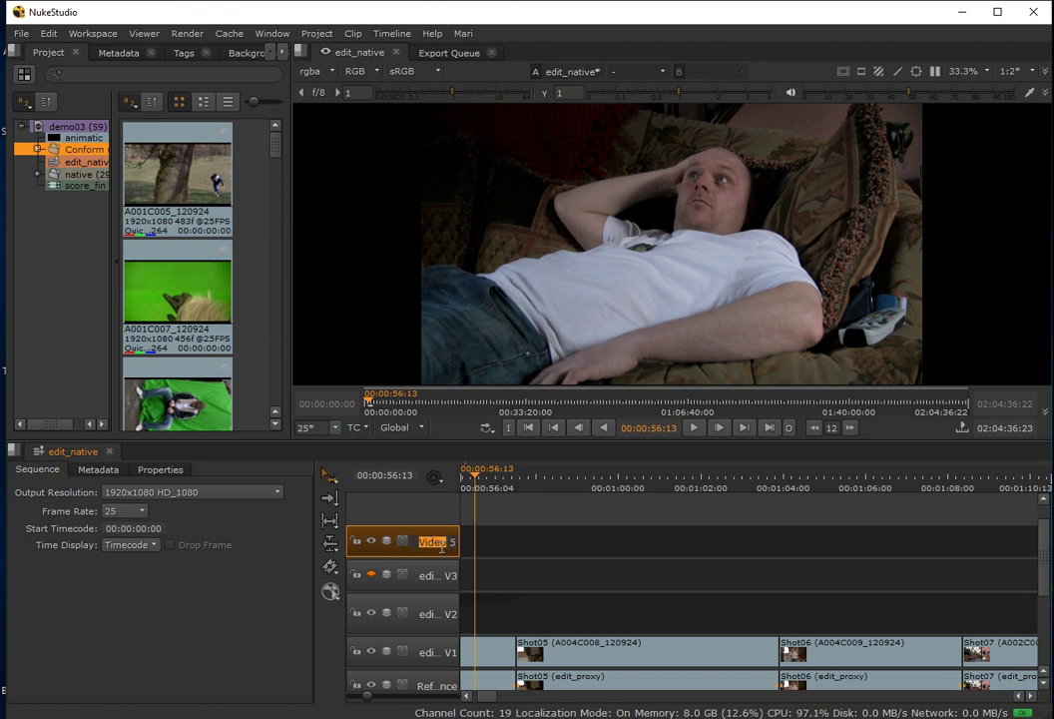
pyautogui.write('Sequ')
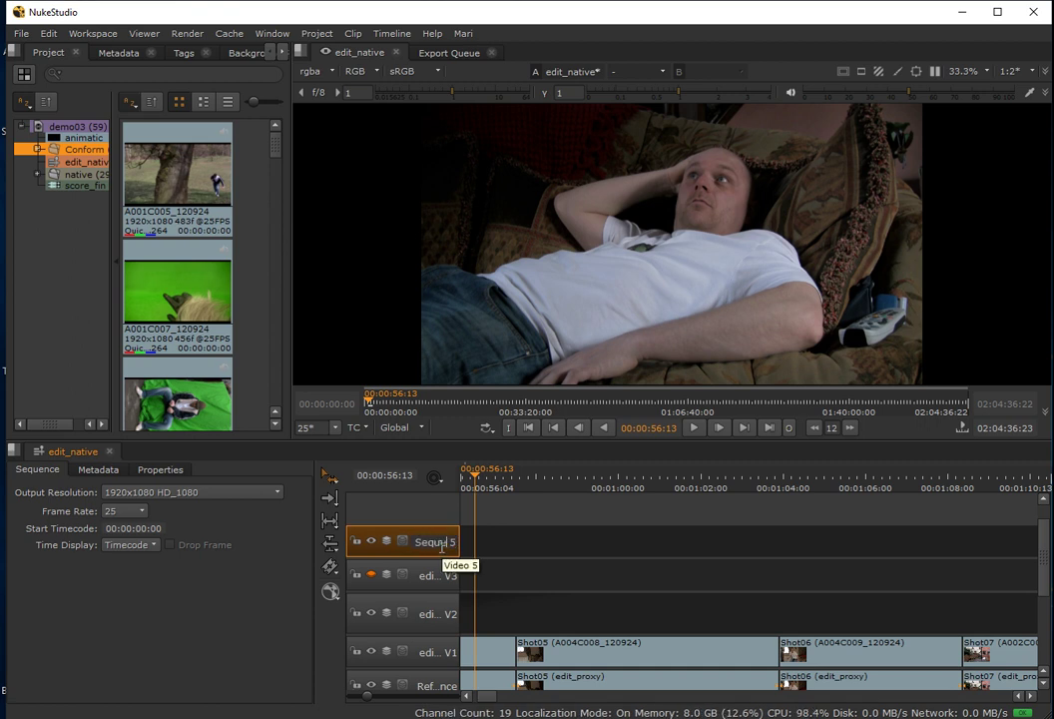
pyautogui.write('encerFX')
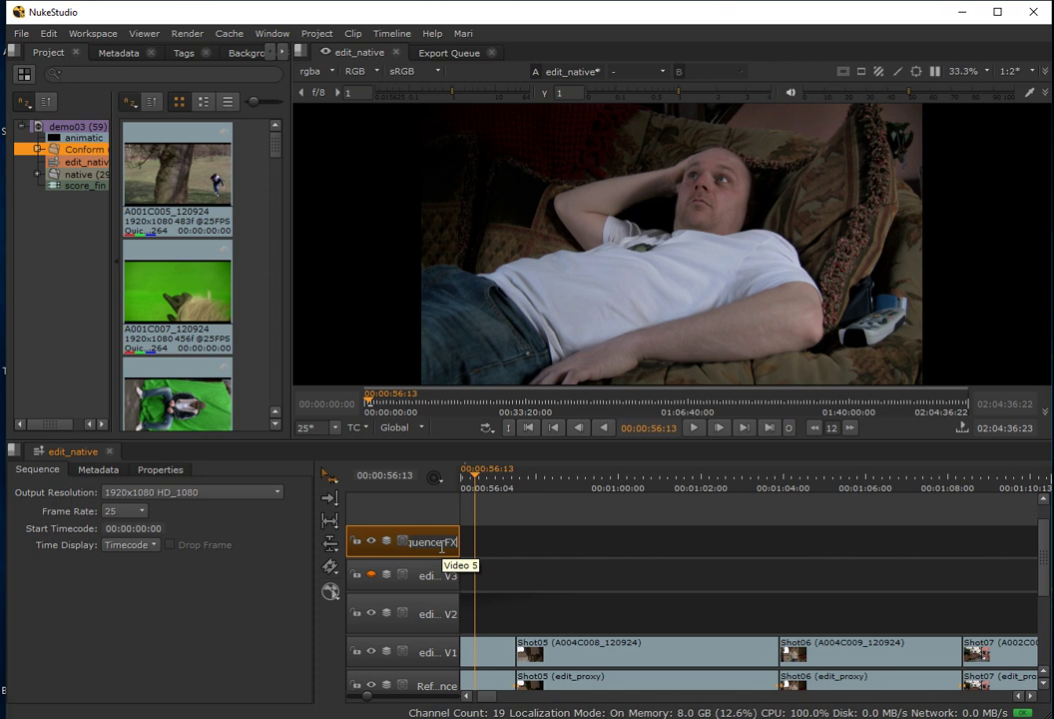
pyautogui.press('Return')
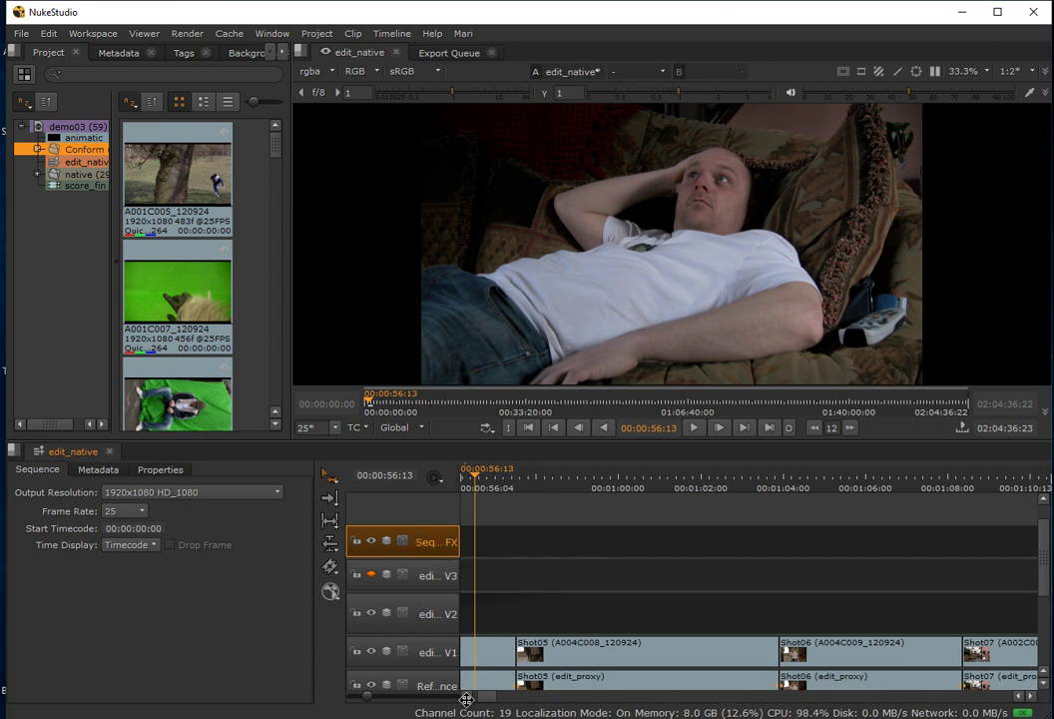
pyautogui.moveTo(475, 695); pyautogui.dragTo(470, 695)
pyautogui.hscroll(-5, 470, 695)
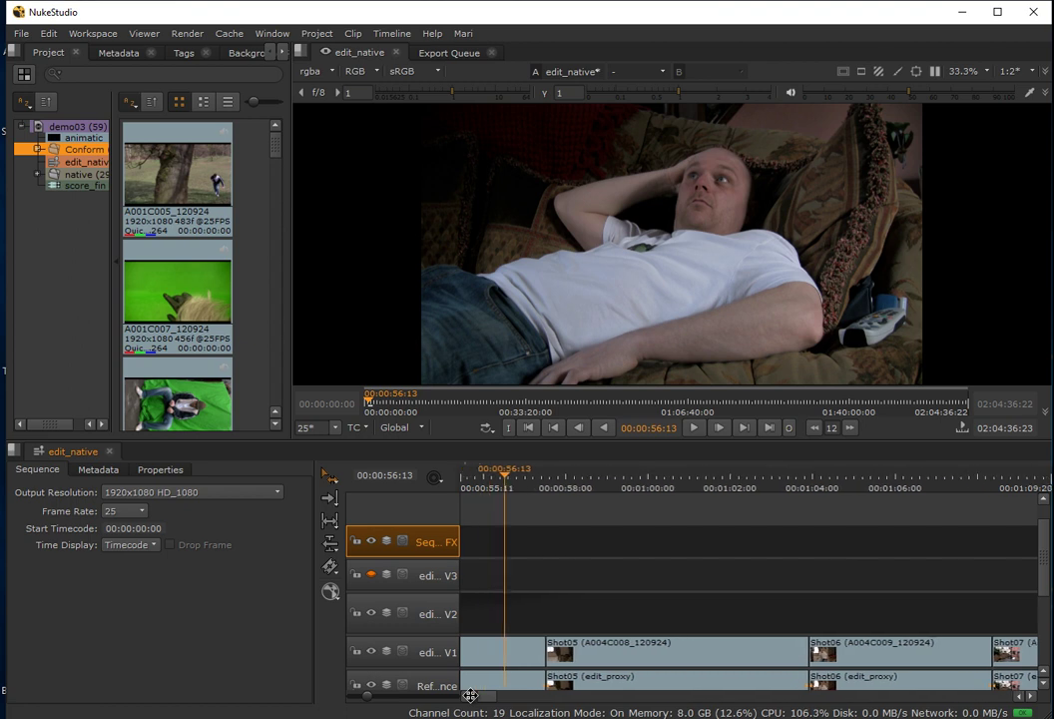
pyautogui.hscroll(-7, 470, 695)
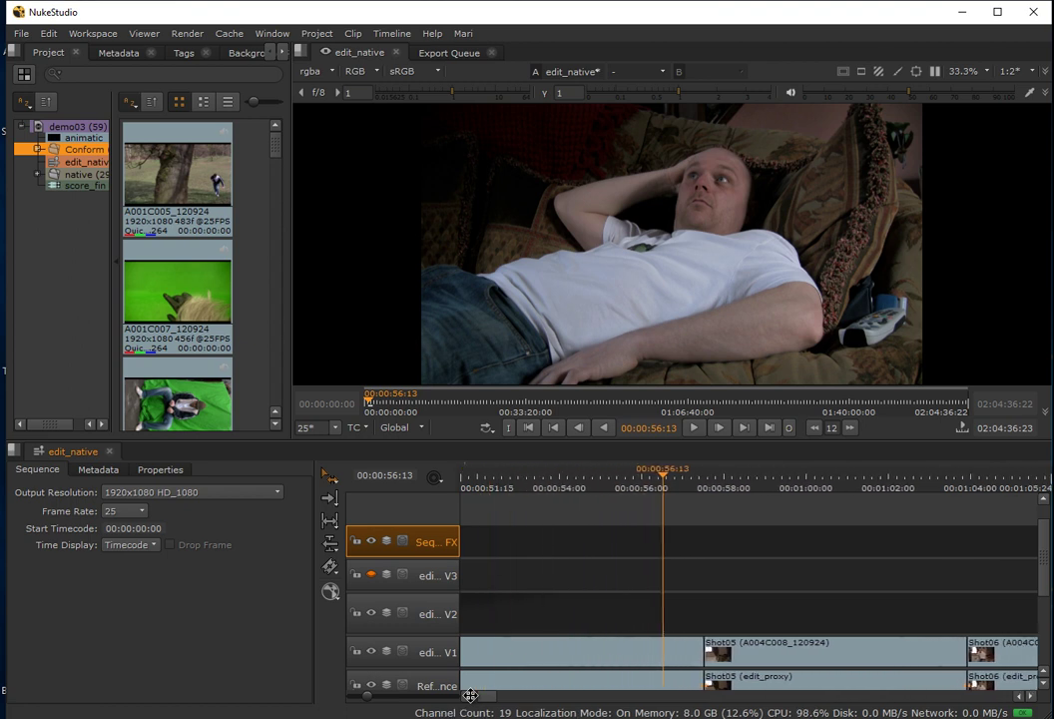
# Scroll back, set the playhead to 00:00:40:18 at Shot04's start, and select the SequencerFX track.
pyautogui.hscroll(-7, 470, 695)
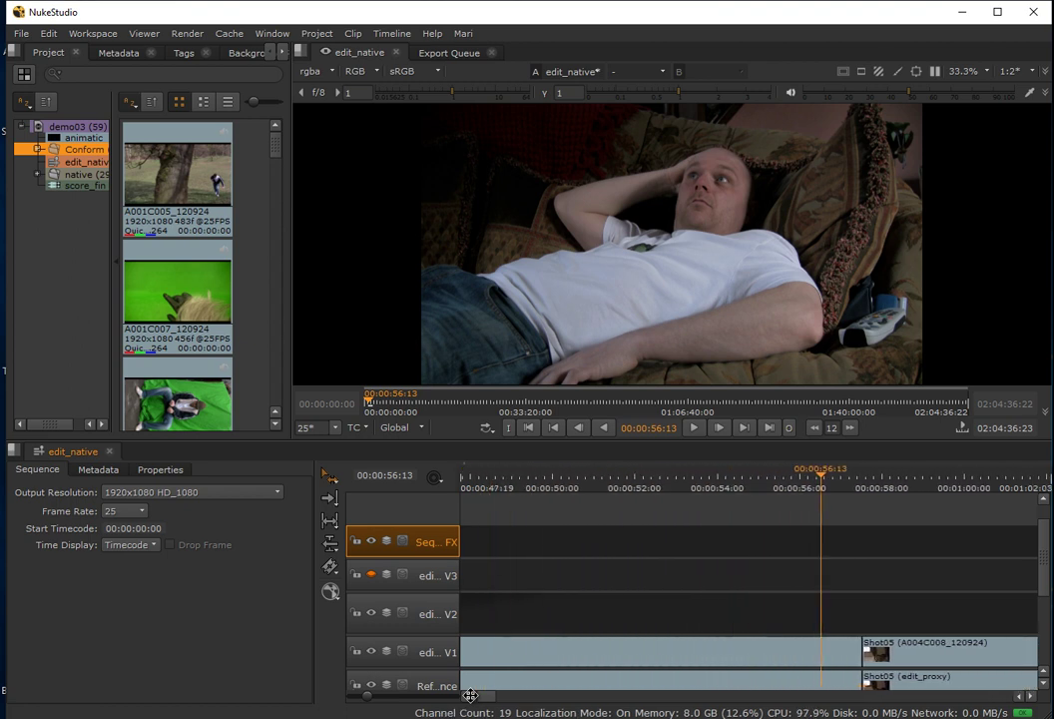
pyautogui.hscroll(-3, 470, 695)
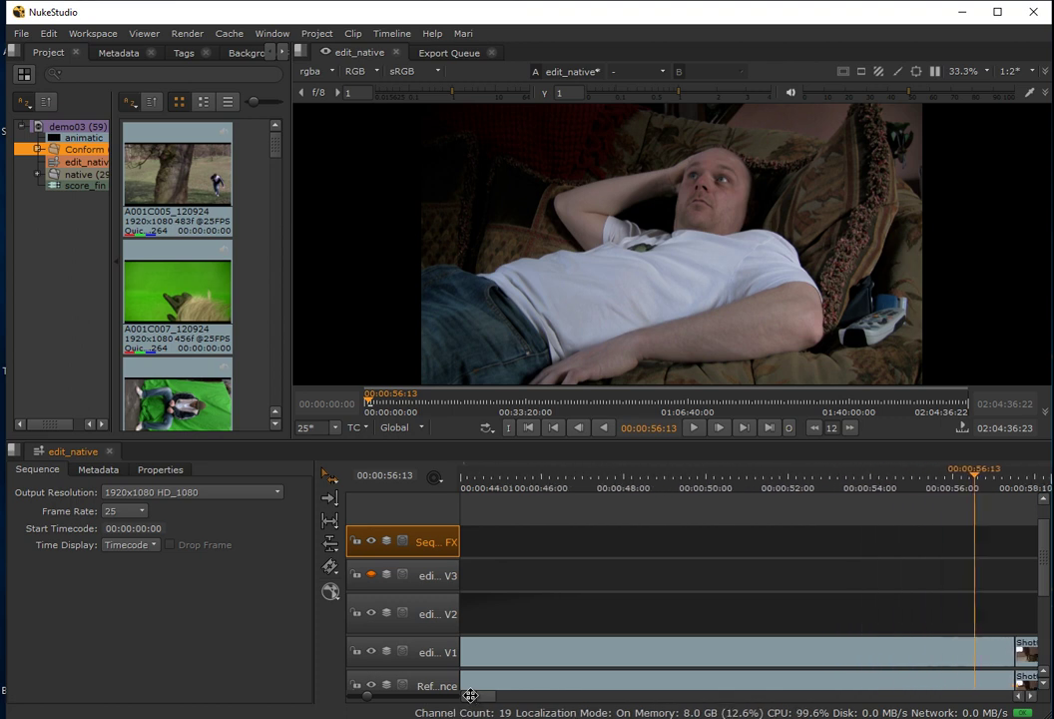
pyautogui.scroll(-3, 367, 698)
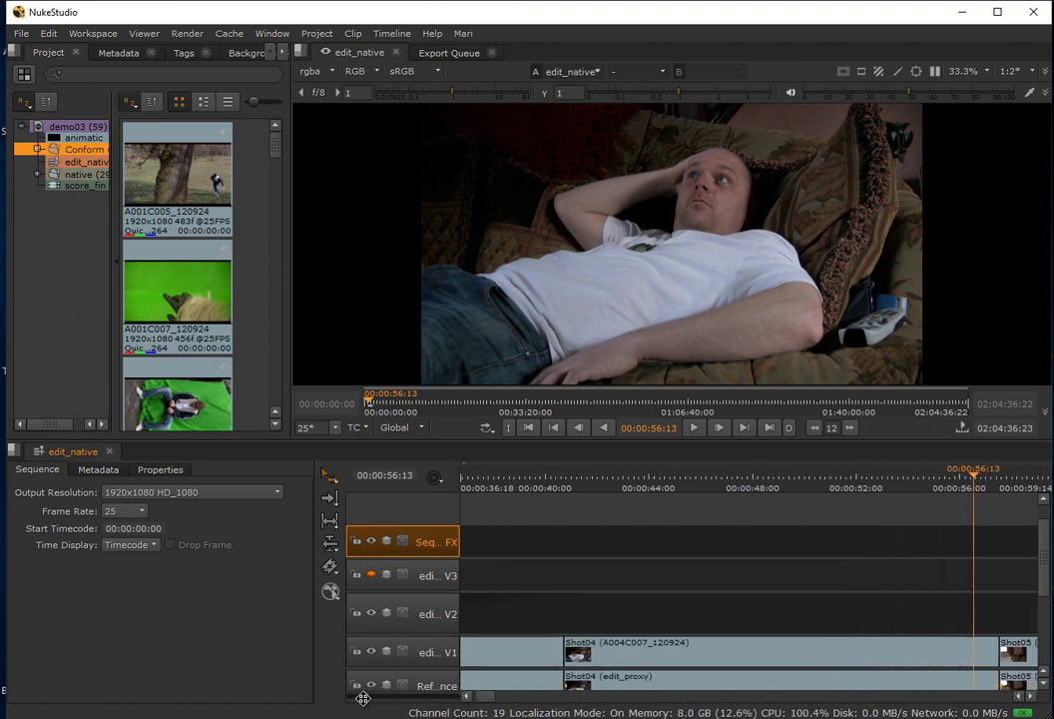
pyautogui.moveTo(548, 477); pyautogui.dragTo(566, 477)
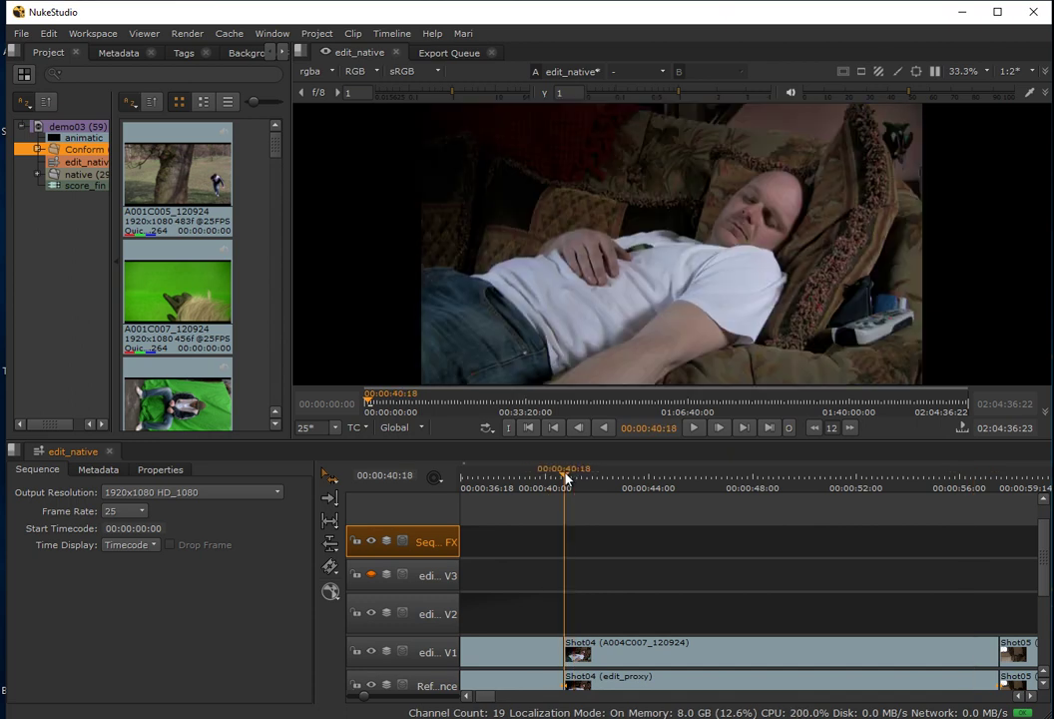
pyautogui.click(619, 651)
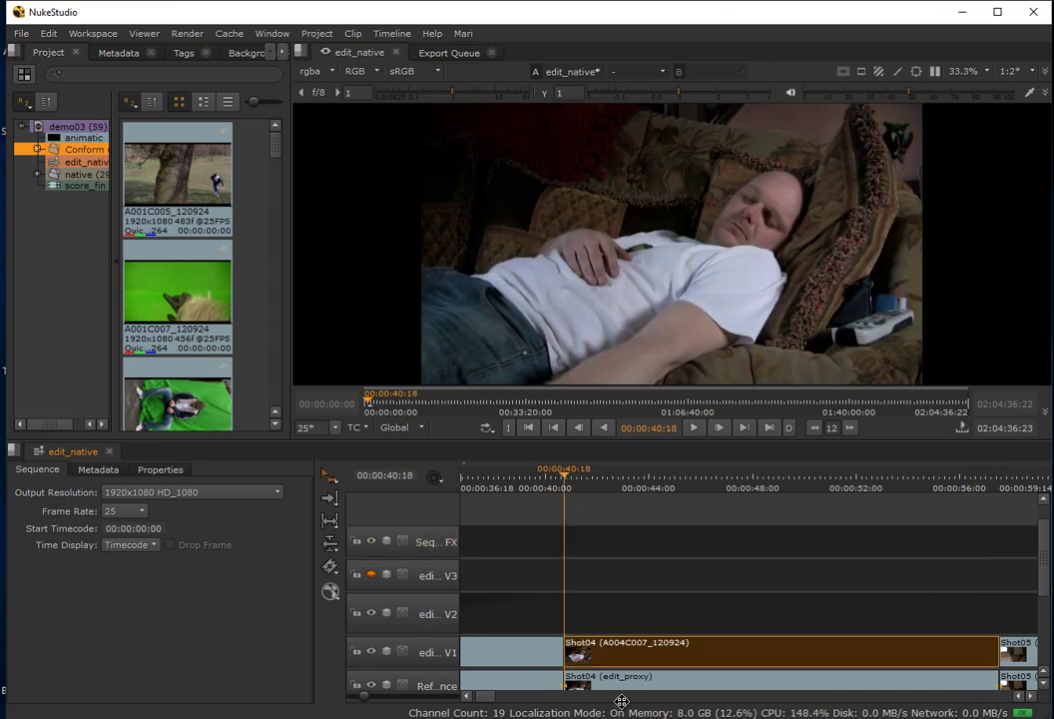
pyautogui.click(417, 540)
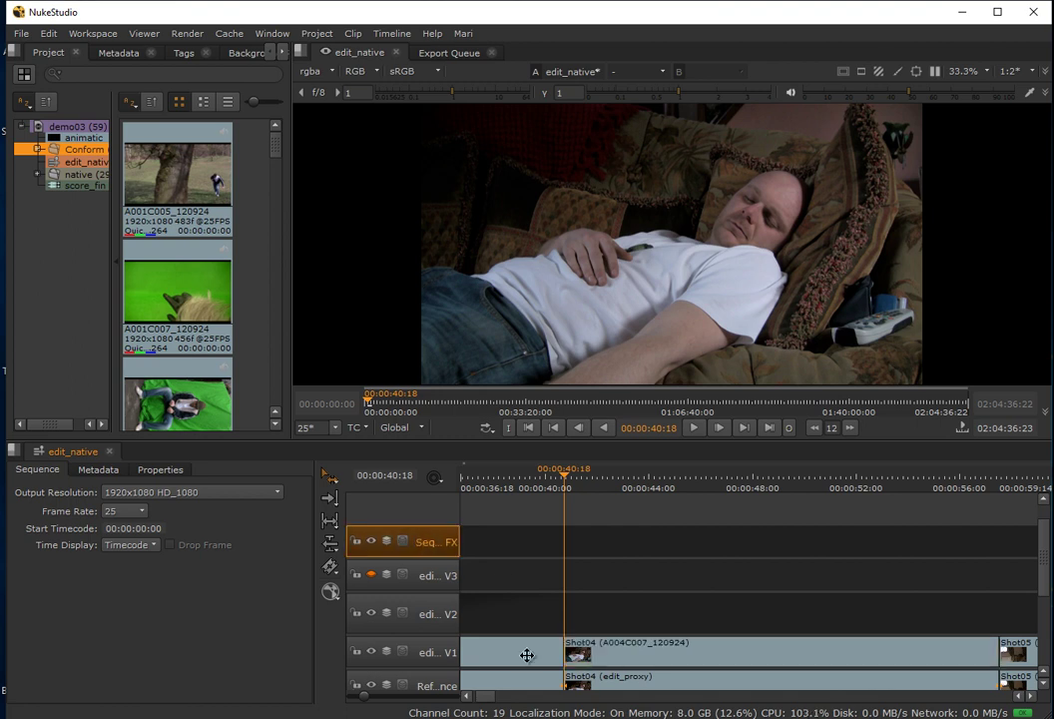
# Add a Grade soft effect (Grade2) to the SequencerFX track.
pyautogui.click(333, 593)
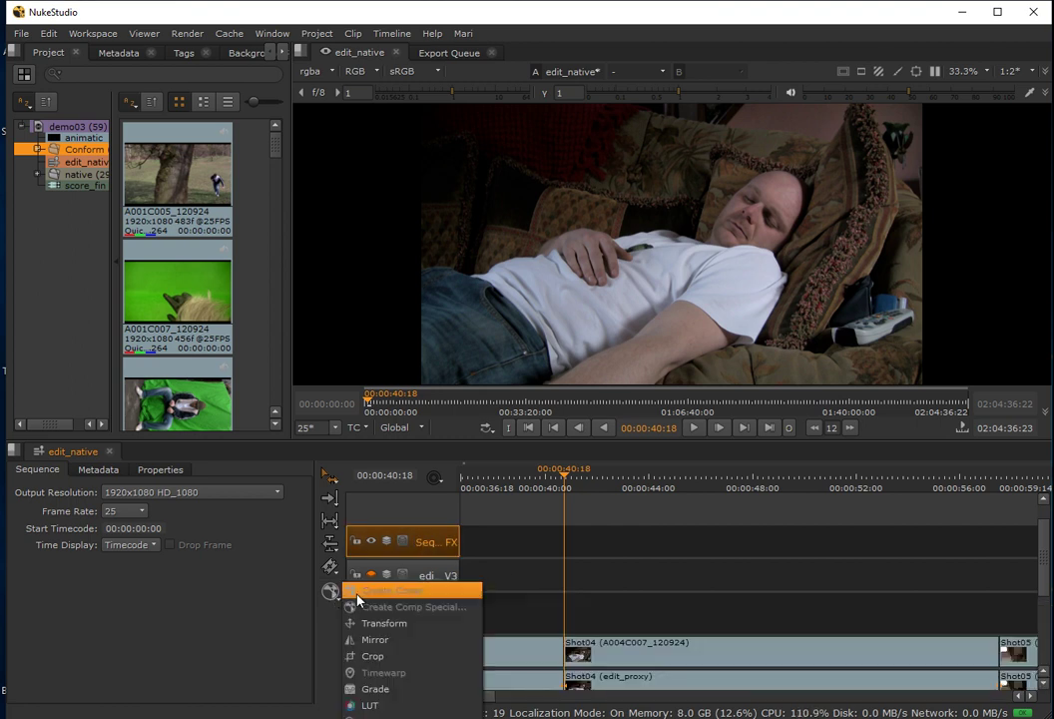
pyautogui.click(395, 691)
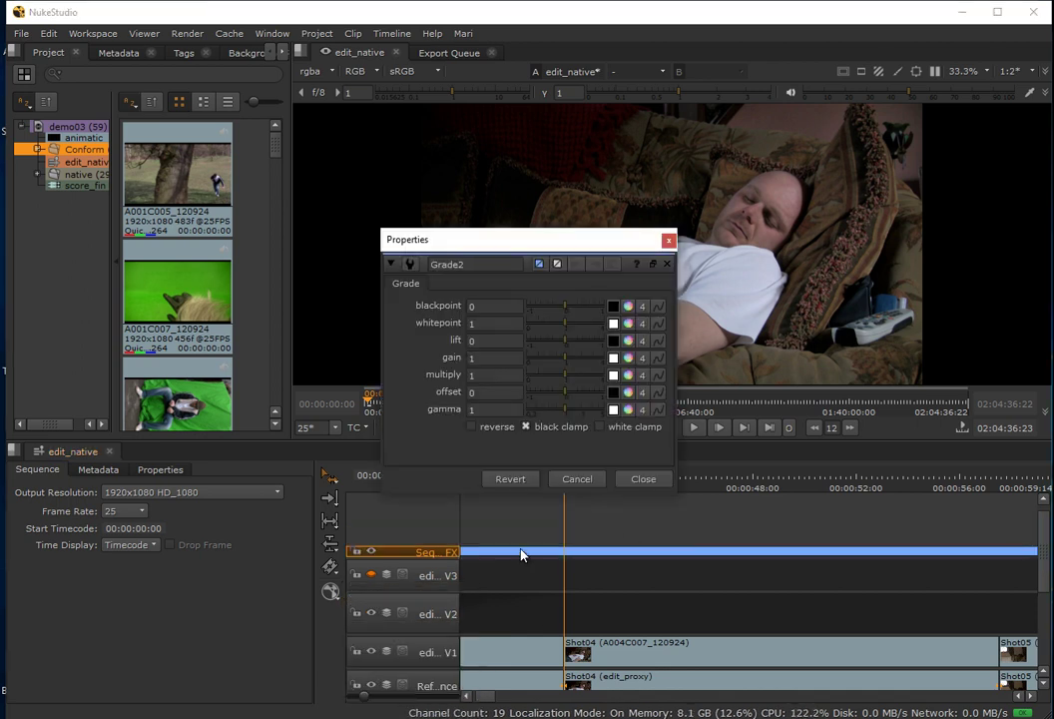
pyautogui.click(534, 558)
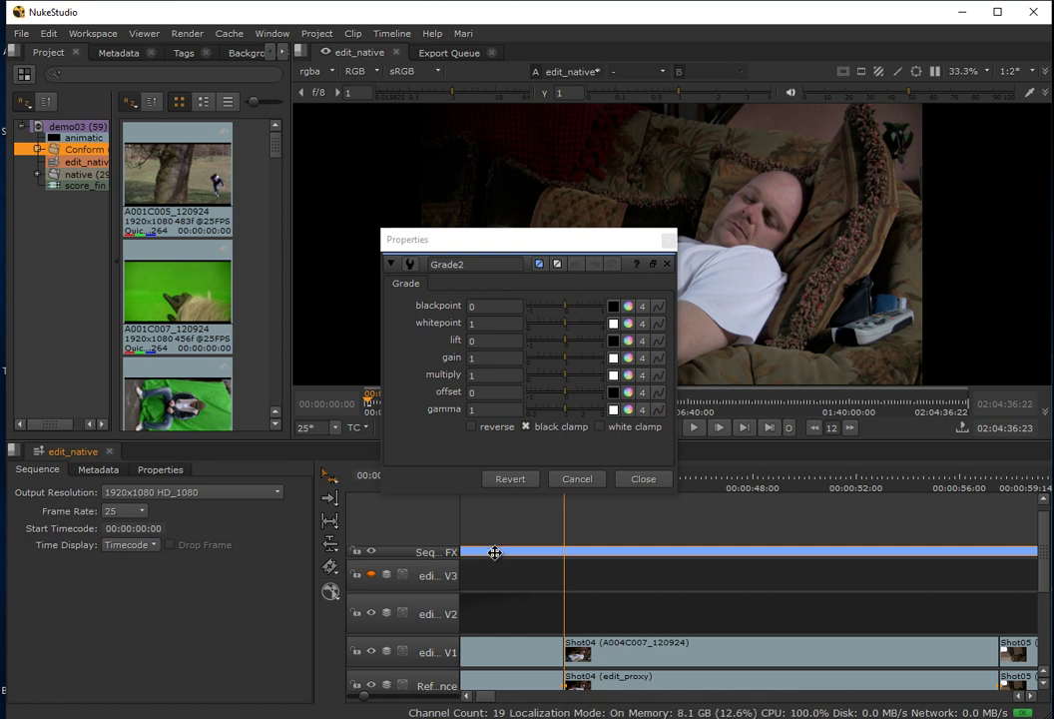
# Slide Grade2 along SequencerFX so its start lines up with Shot04 at 00:00:40:18.
pyautogui.moveTo(495, 552); pyautogui.dragTo(660, 550)
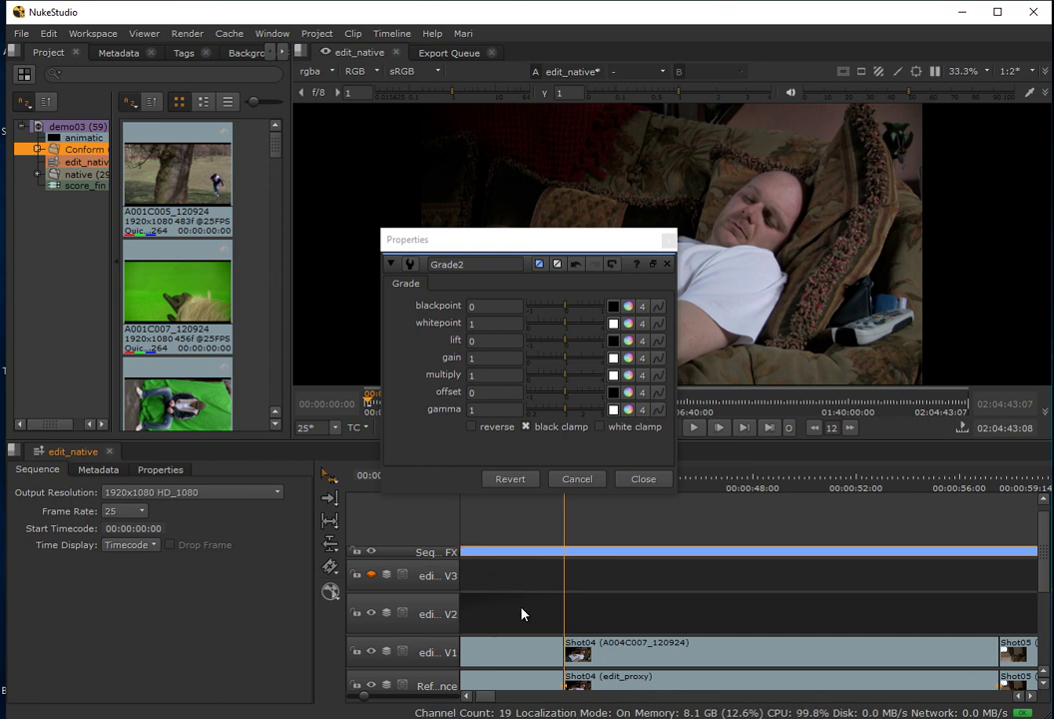
pyautogui.moveTo(482, 697); pyautogui.dragTo(465, 697)
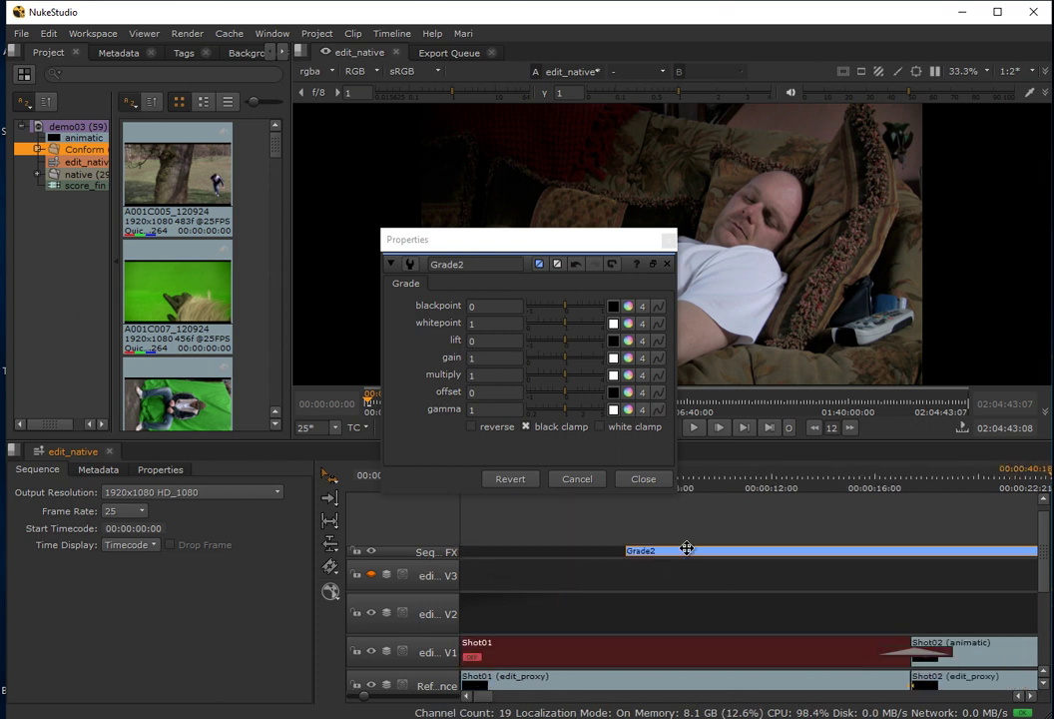
pyautogui.moveTo(687, 549)
pyautogui.mouseDown()
pyautogui.moveTo(565, 551)
pyautogui.moveTo(697, 555)
pyautogui.moveTo(668, 560)
pyautogui.moveTo(678, 549)
pyautogui.mouseUp()
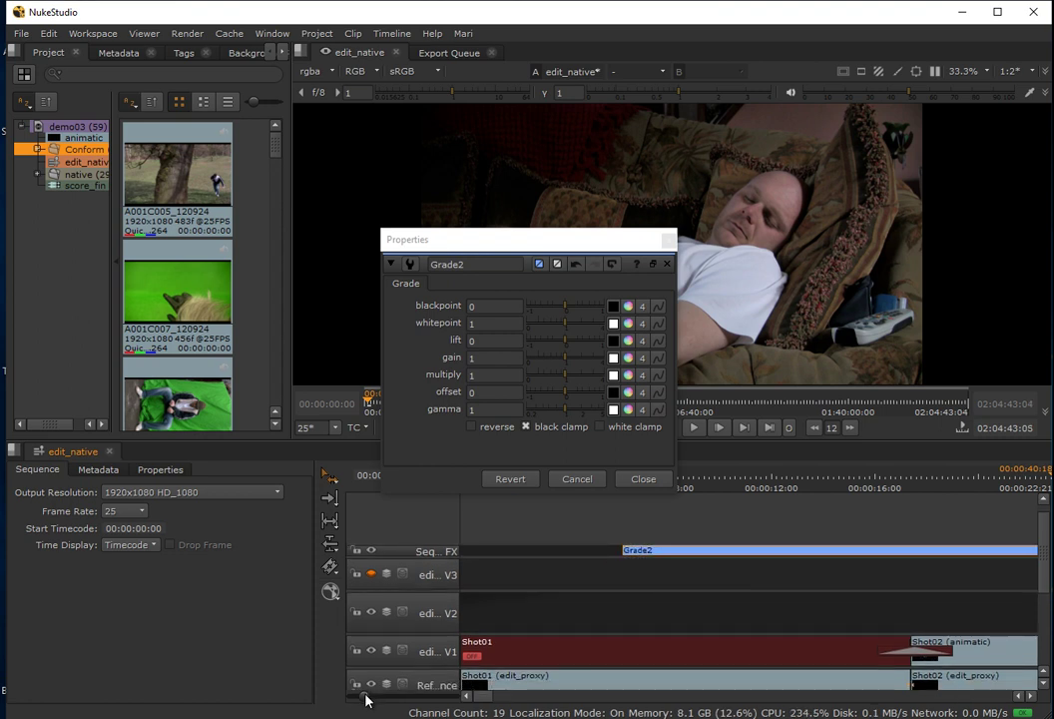
pyautogui.scroll(-3, 366, 699)
pyautogui.moveTo(593, 550); pyautogui.dragTo(981, 547)
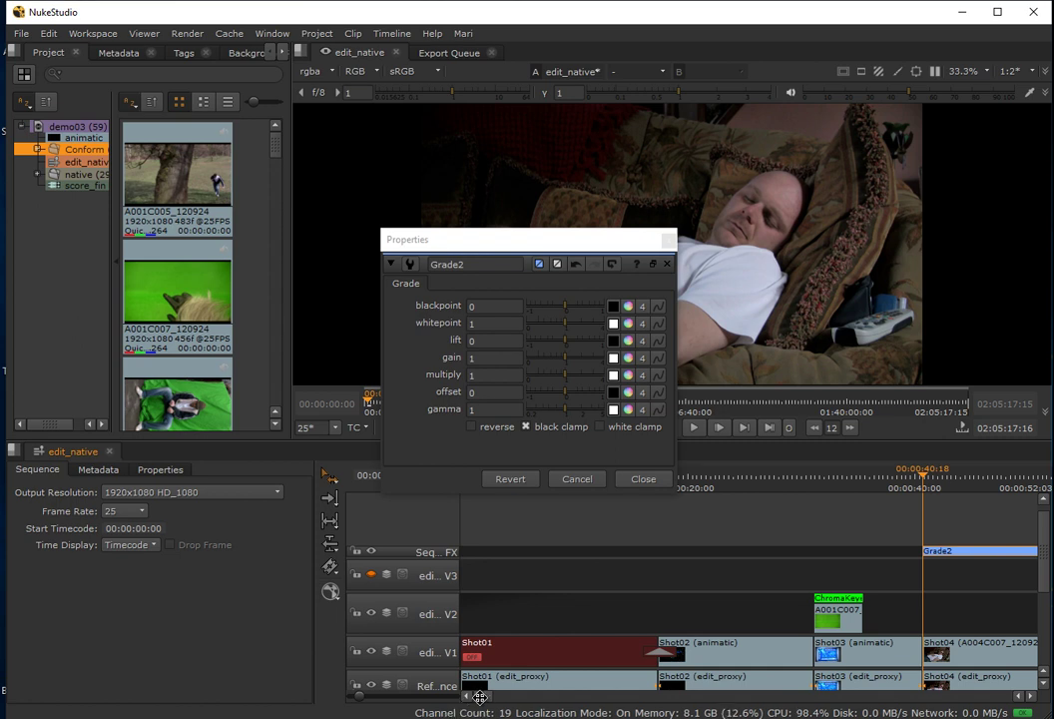
# Move the grade settings off the viewer and step the playhead to 01:08:08.
pyautogui.hscroll(5, 479, 696)
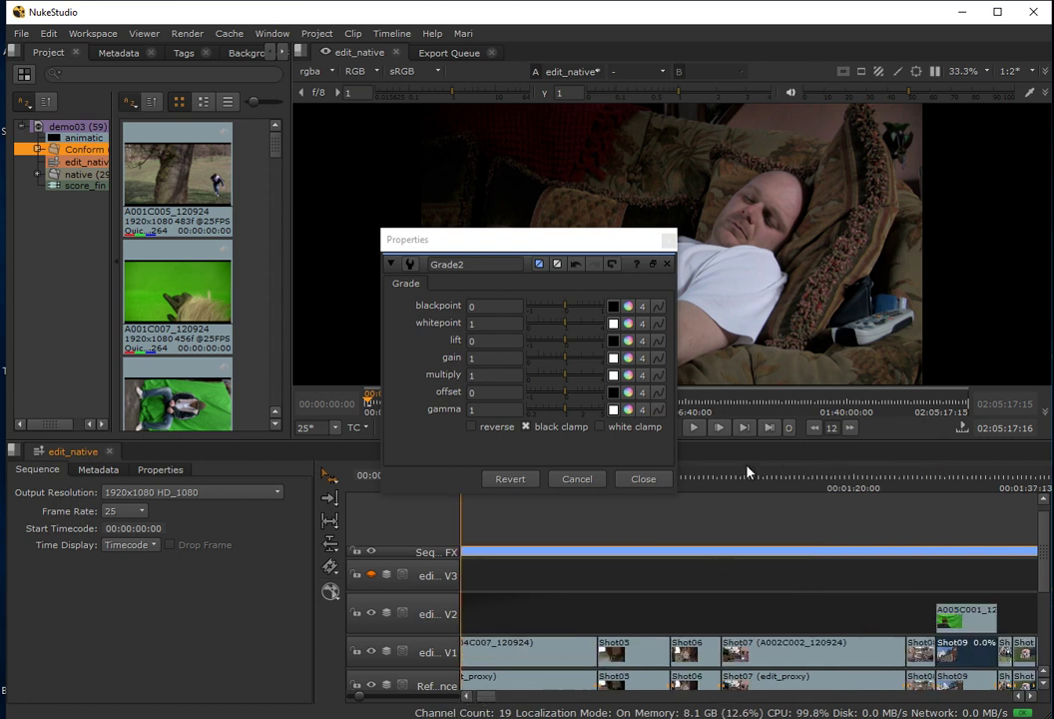
pyautogui.moveTo(737, 487); pyautogui.dragTo(724, 530)
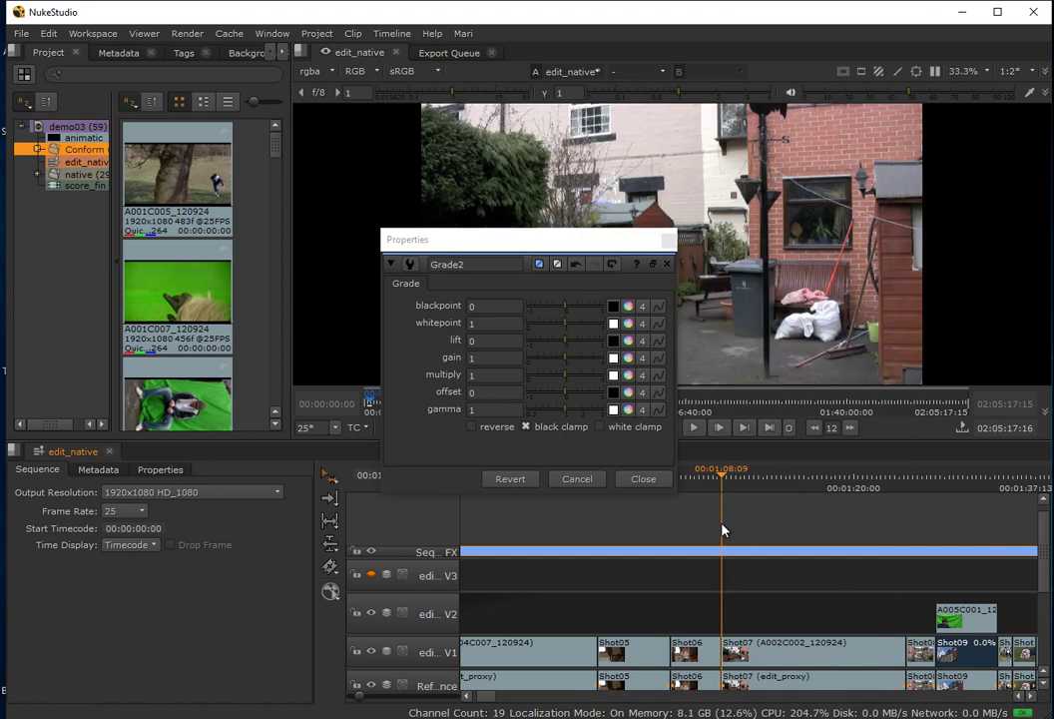
pyautogui.moveTo(568, 247); pyautogui.dragTo(58, 384)
pyautogui.click(556, 429)
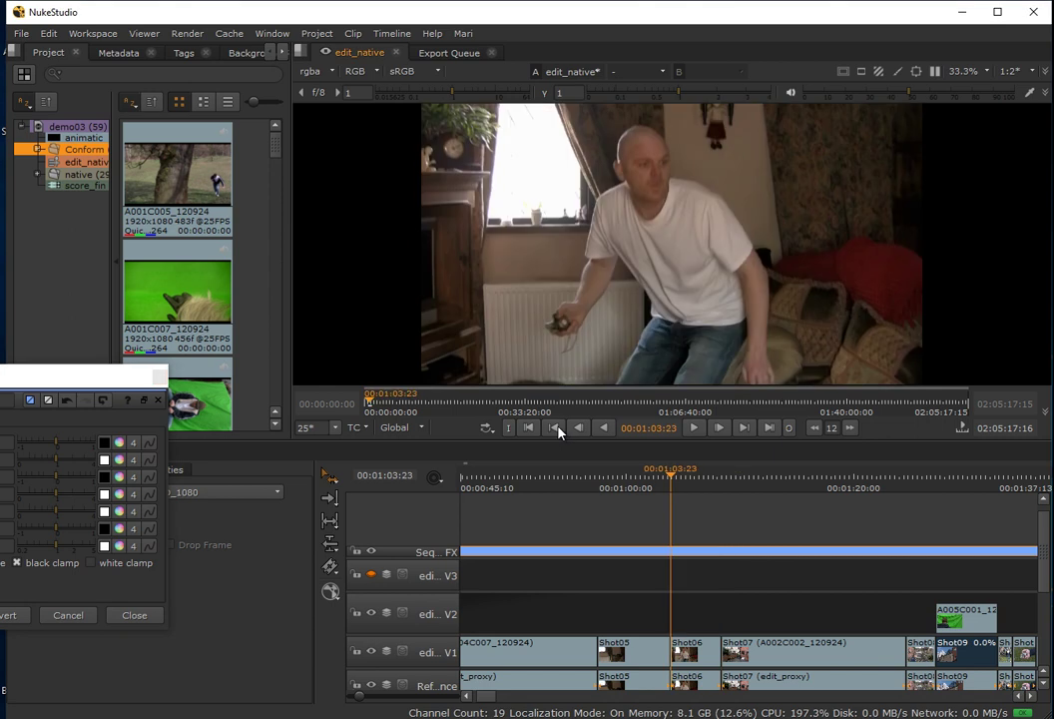
pyautogui.click(725, 427)
pyautogui.click(726, 427)
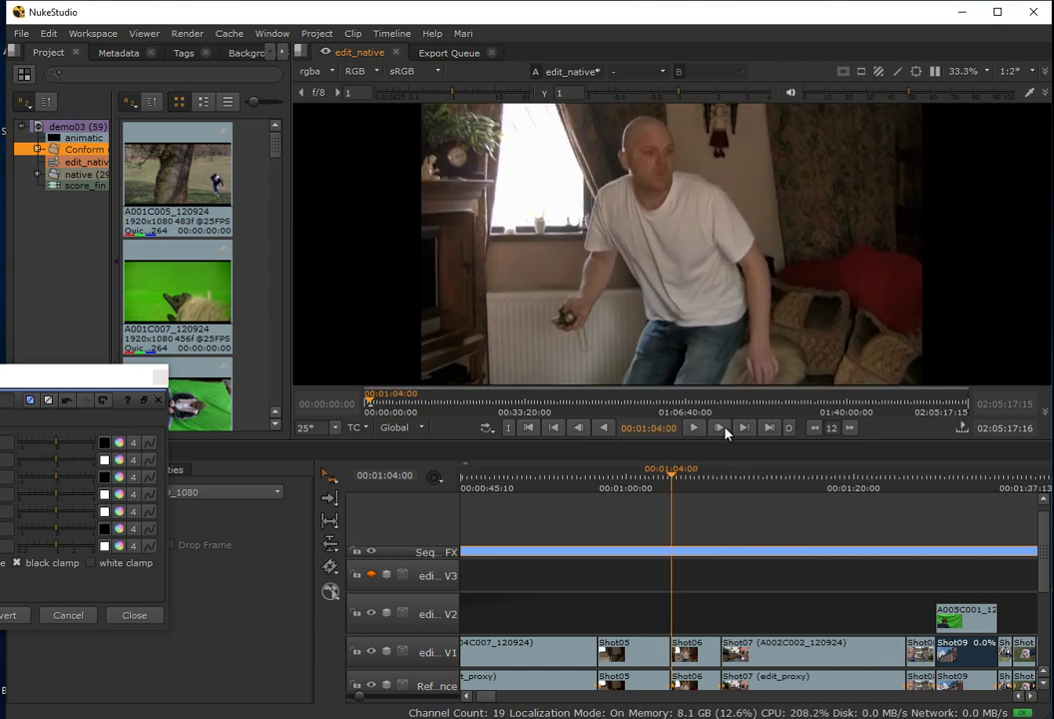
pyautogui.moveTo(887, 490); pyautogui.dragTo(723, 515)
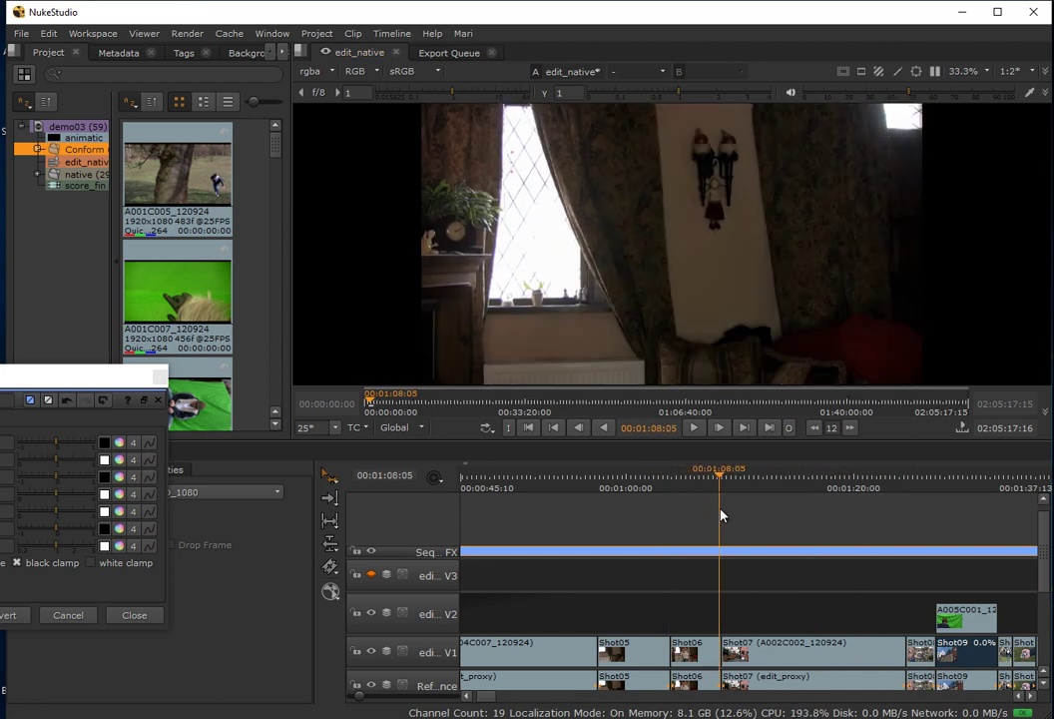
pyautogui.click(726, 430)
pyautogui.click(724, 432)
pyautogui.click(723, 432)
pyautogui.click(722, 433)
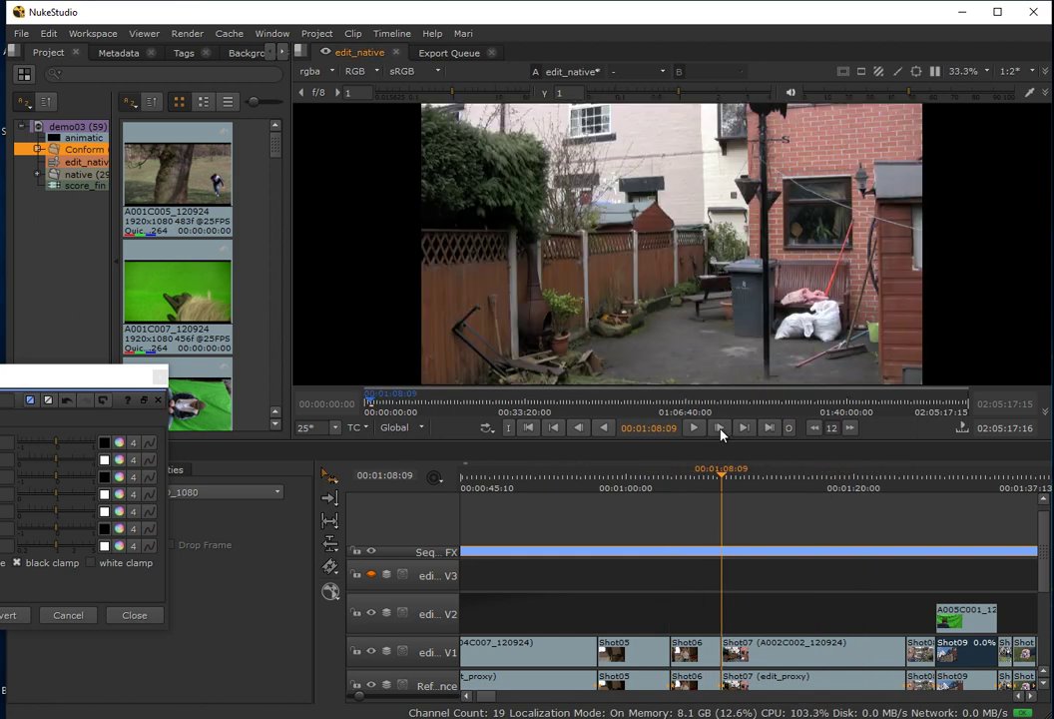
pyautogui.click(579, 429)
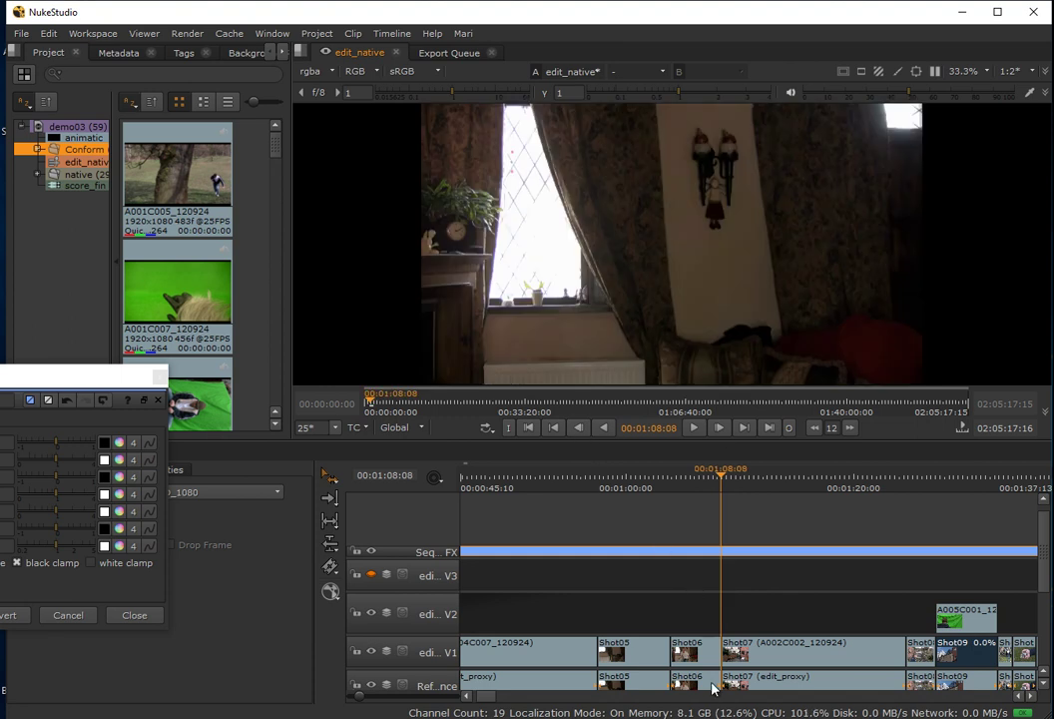
# Razor-cut the Seq FX grade at 01:08:08 and delete the right-hand Grade3 piece.
pyautogui.moveTo(330, 566); pyautogui.dragTo(359, 562)
pyautogui.click(722, 550)
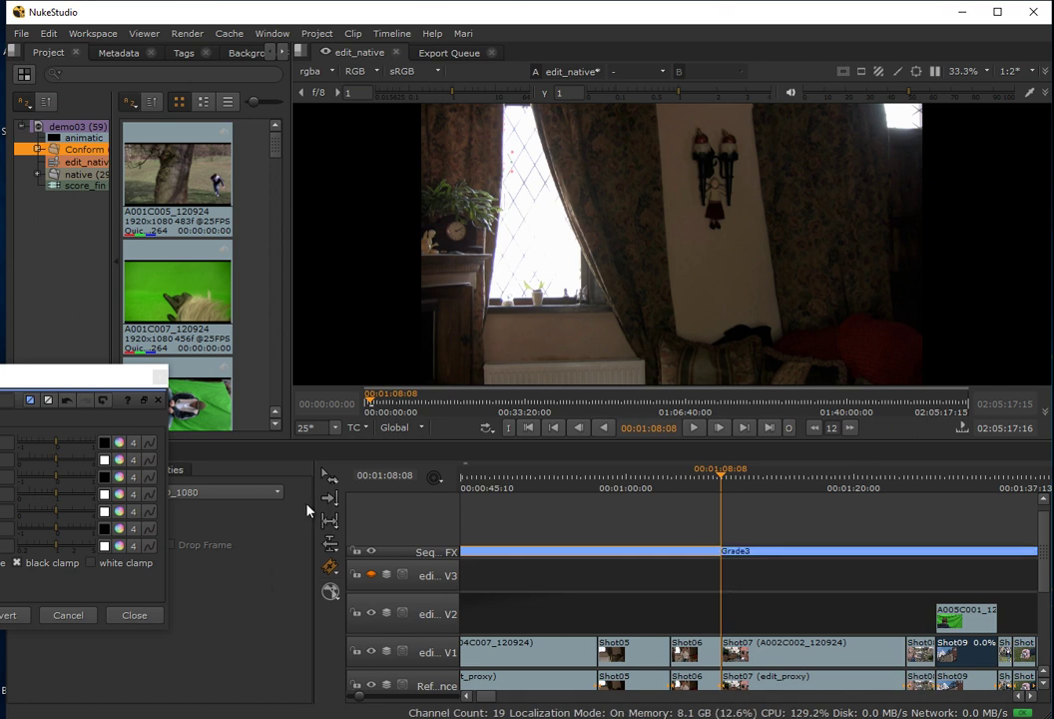
pyautogui.press('q')
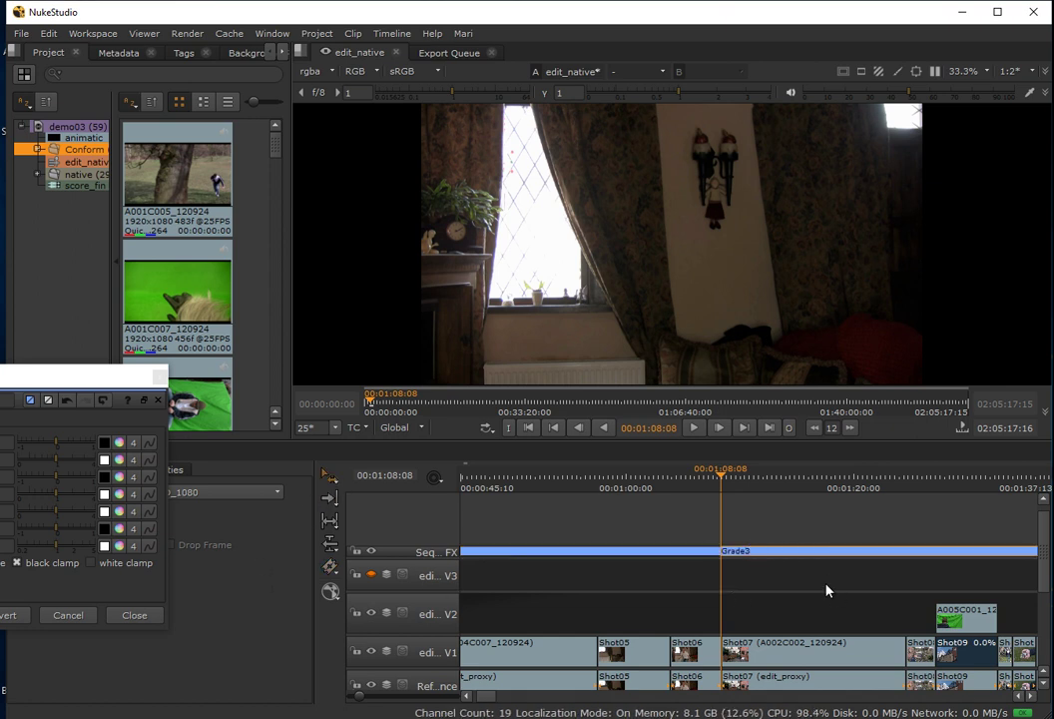
pyautogui.press('Delete')
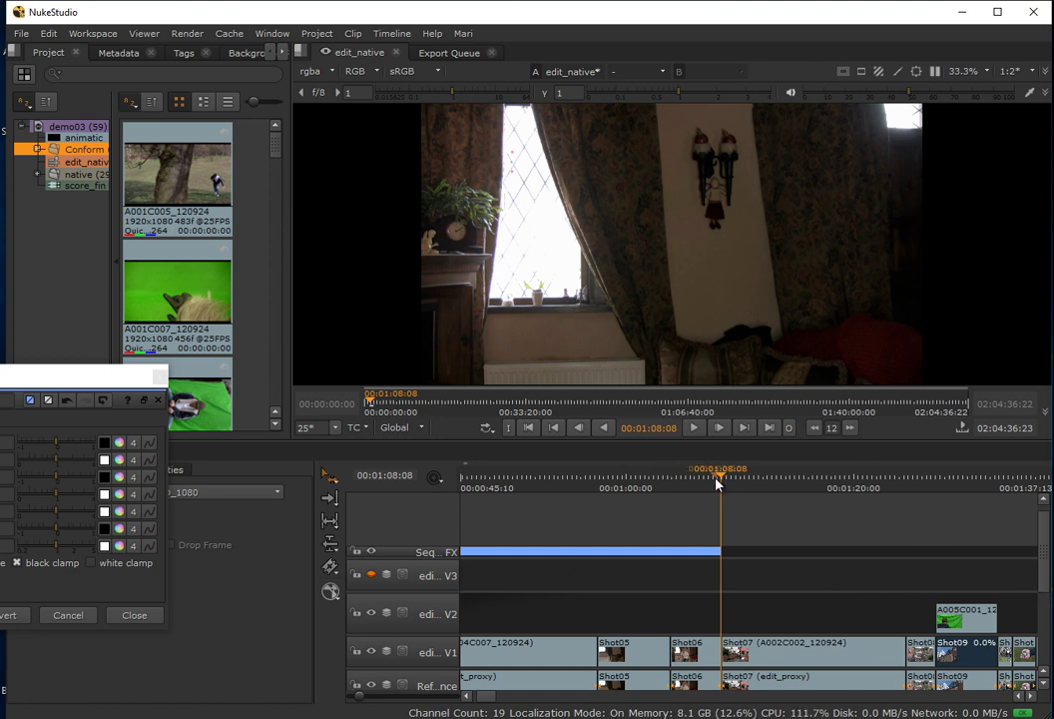
# Return the playhead to 00:46:20 on the sleeping man and bring Grade2's settings fully into view.
pyautogui.moveTo(718, 483); pyautogui.dragTo(768, 547)
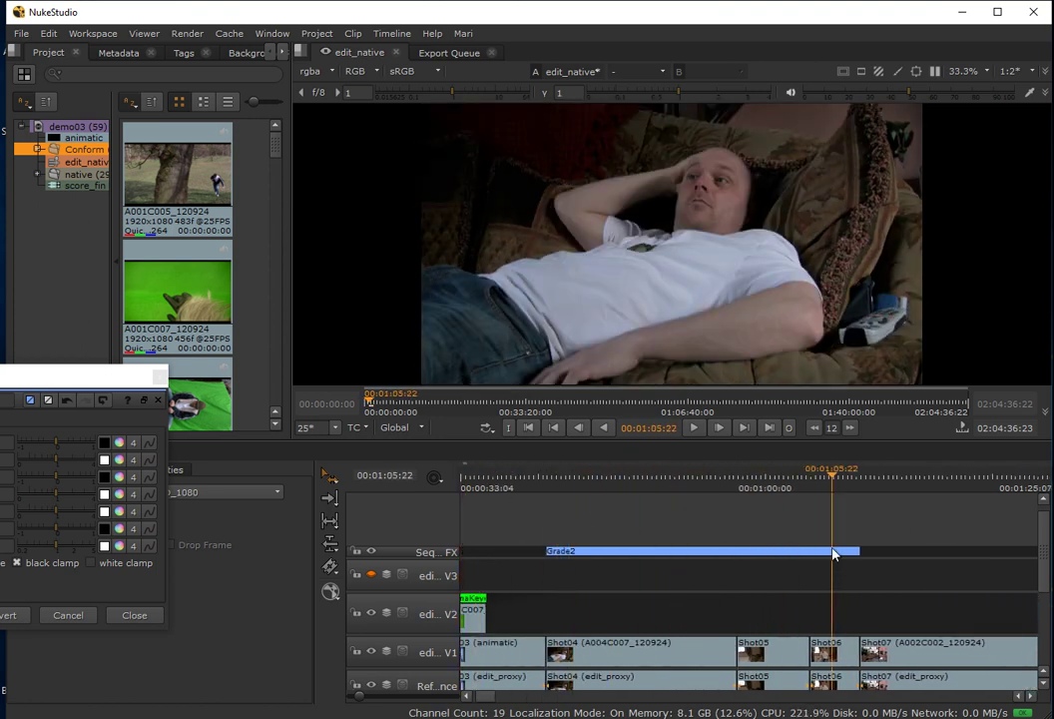
pyautogui.moveTo(837, 554); pyautogui.dragTo(615, 565)
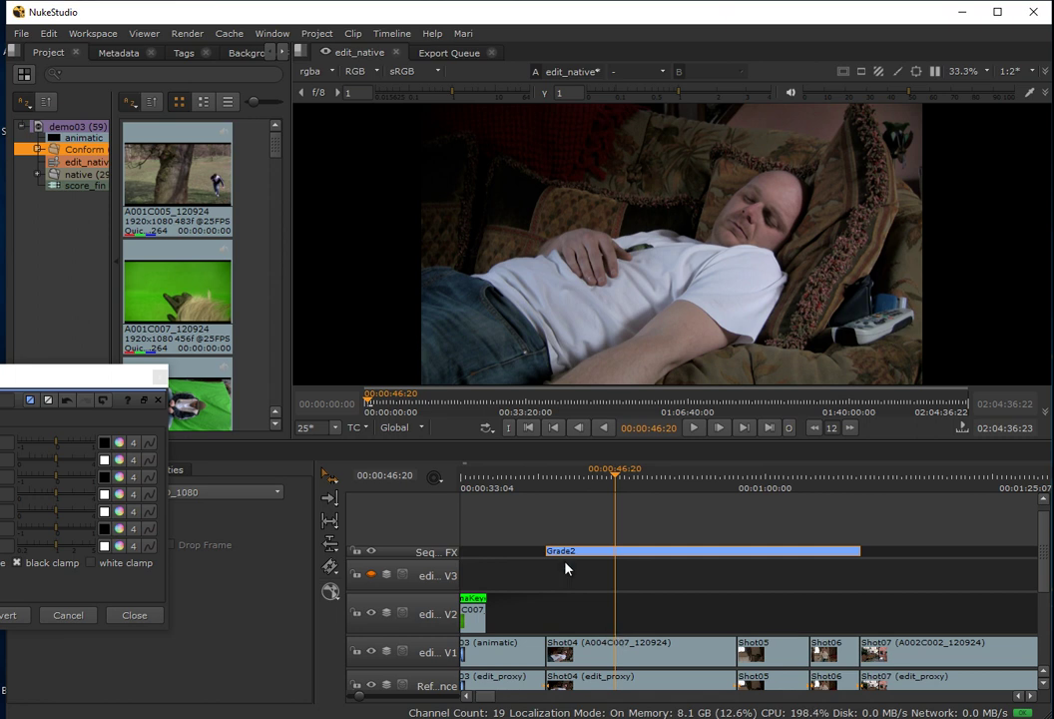
pyautogui.moveTo(45, 378); pyautogui.dragTo(364, 258)
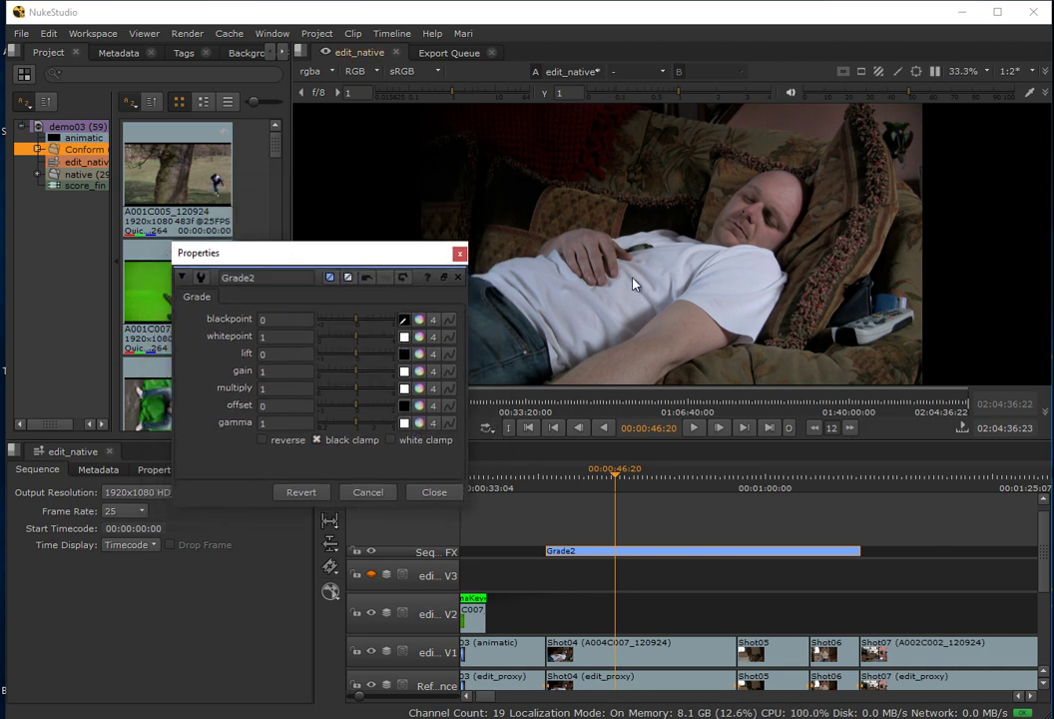
# Sample Grade2's blackpoint from the dark cushion area, giving 0.0019/0.0016/0.0007.
pyautogui.keyDown('ctrl'); pyautogui.click(633, 221); pyautogui.keyUp('ctrl')
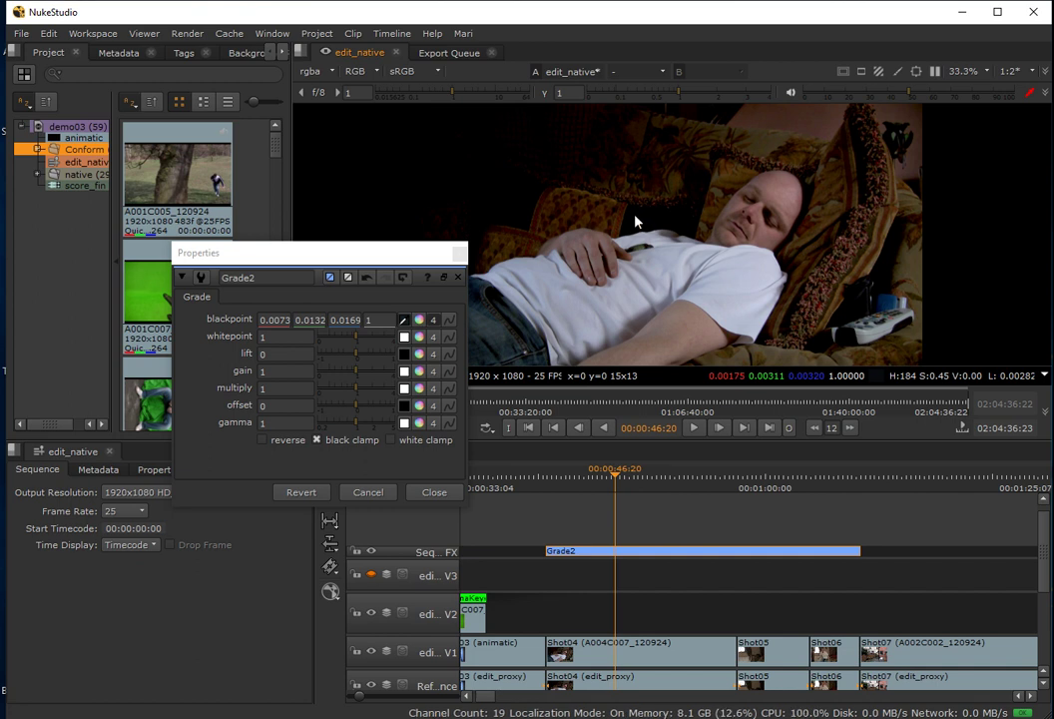
pyautogui.keyDown('ctrl'); pyautogui.click(635, 219); pyautogui.keyUp('ctrl')
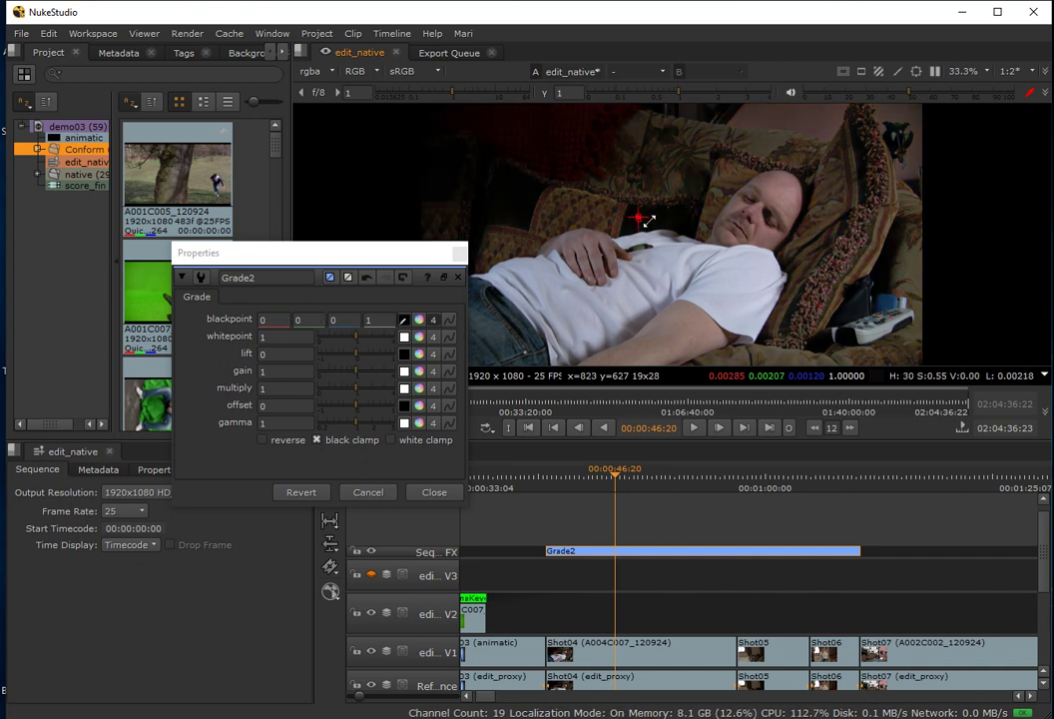
pyautogui.keyDown('ctrl'); pyautogui.click(657, 221); pyautogui.keyUp('ctrl')
pyautogui.moveTo(661, 227); pyautogui.dragTo(662, 229)
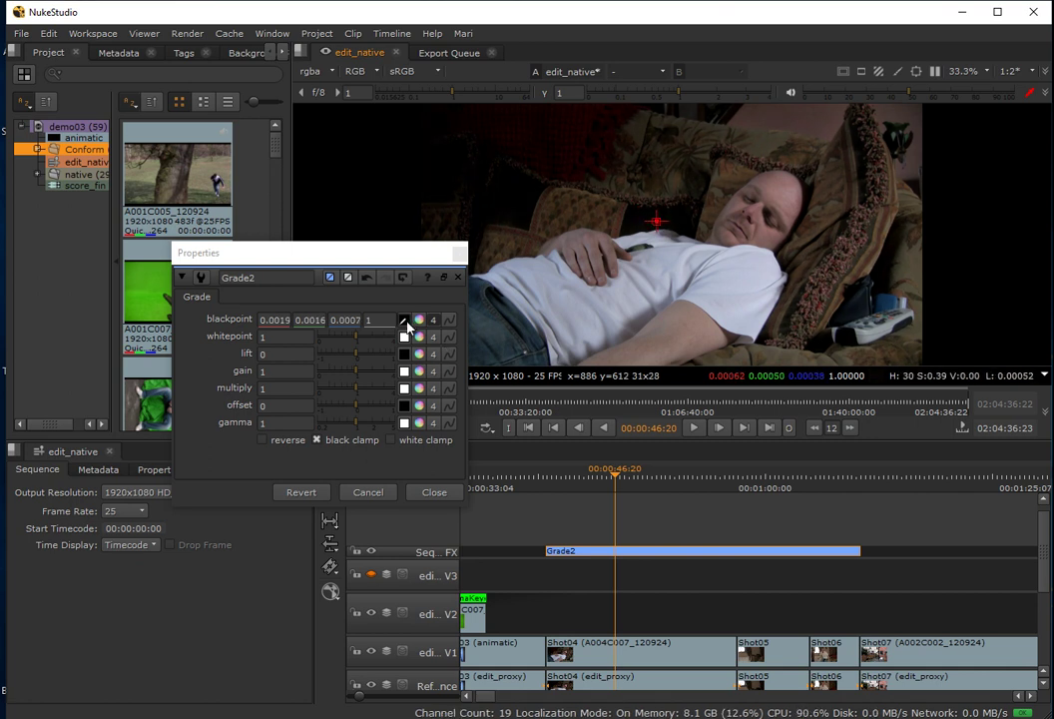
pyautogui.click(406, 321)
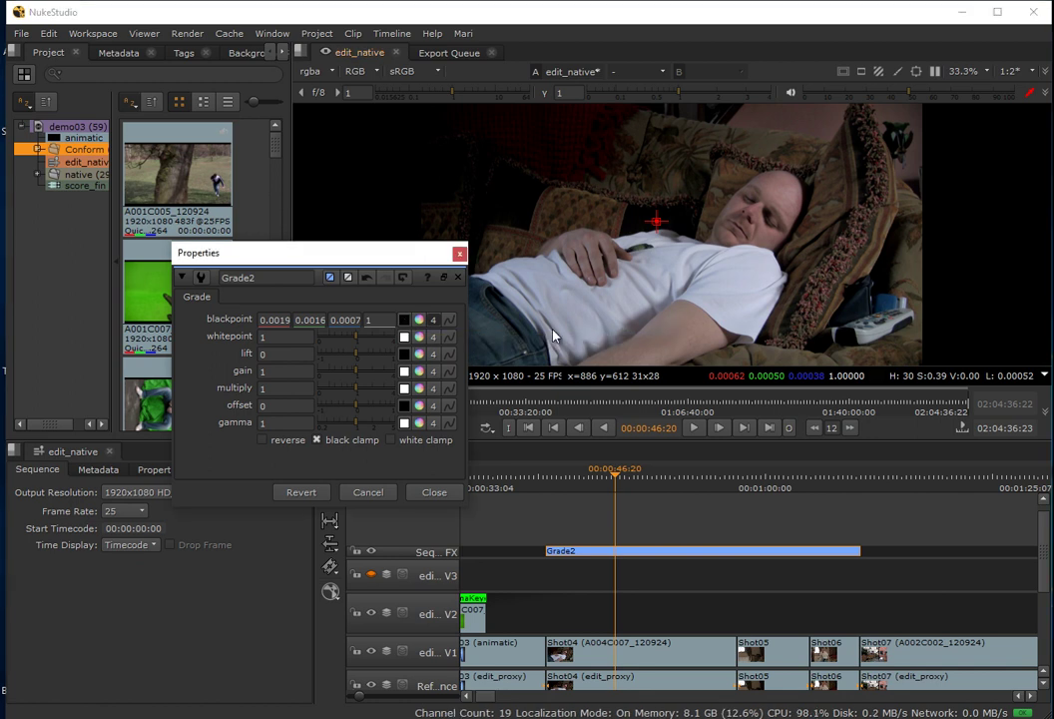
# Zoom in and sample the whitepoint from the white shirt, giving 0.5796/0.6115/0.7469.
pyautogui.scroll(5, 758, 307)
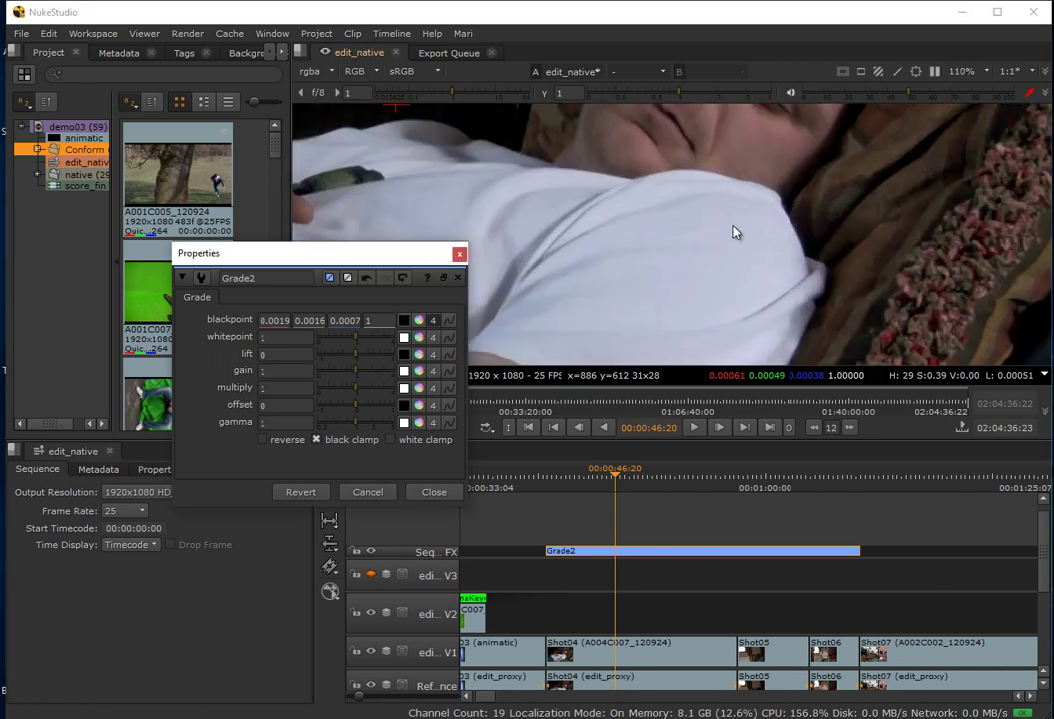
pyautogui.scroll(-4, 731, 225)
pyautogui.scroll(3, 661, 230)
pyautogui.moveTo(661, 231); pyautogui.dragTo(535, 312)
pyautogui.scroll(4, 535, 311)
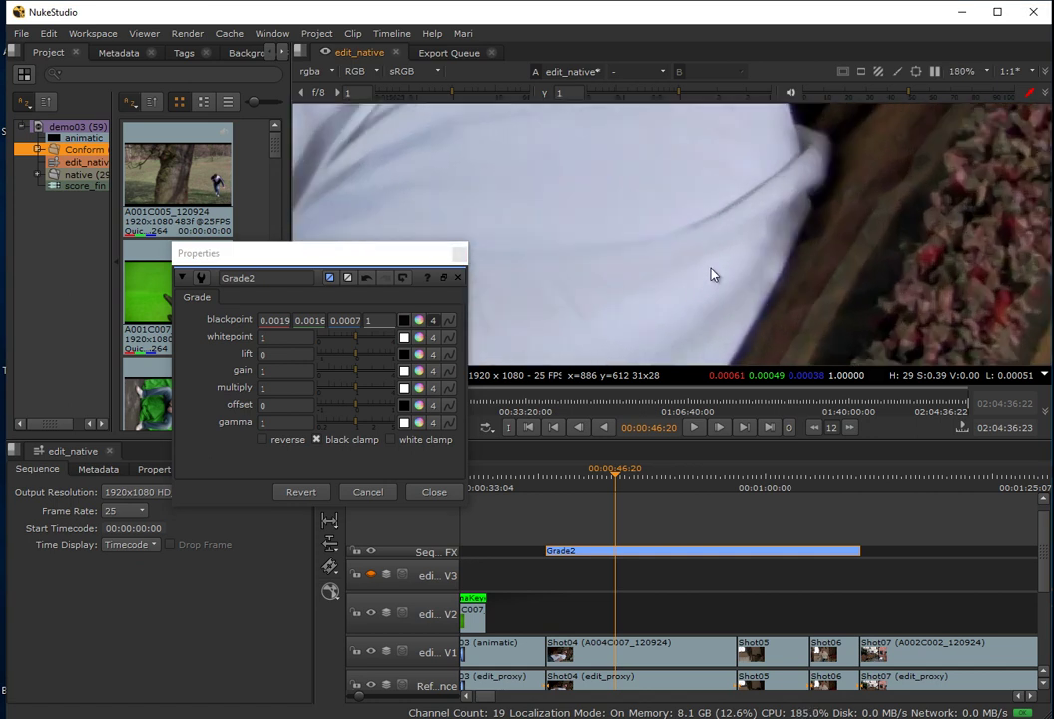
pyautogui.click(405, 339)
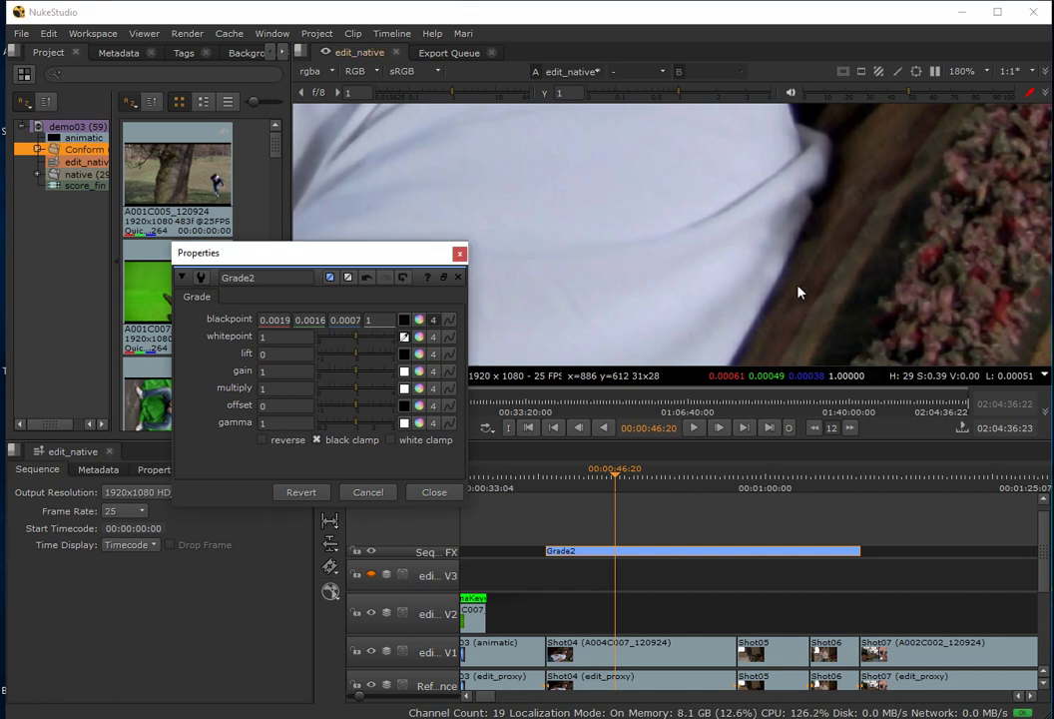
pyautogui.keyDown('ctrl'); pyautogui.click(718, 261); pyautogui.keyUp('ctrl')
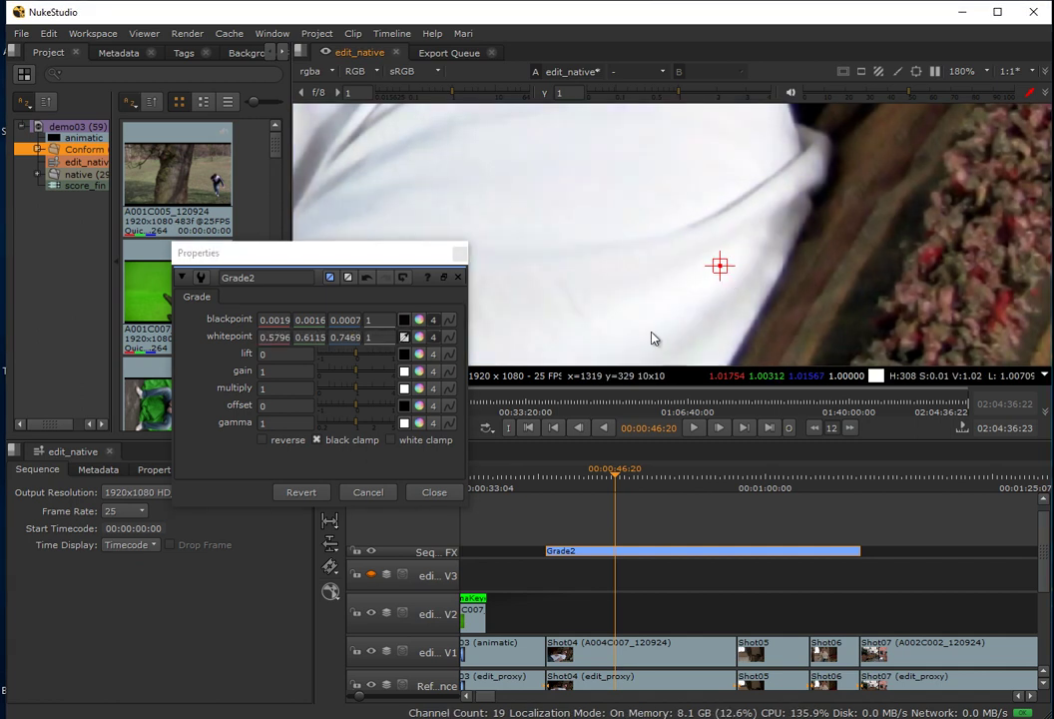
pyautogui.scroll(-6, 539, 219)
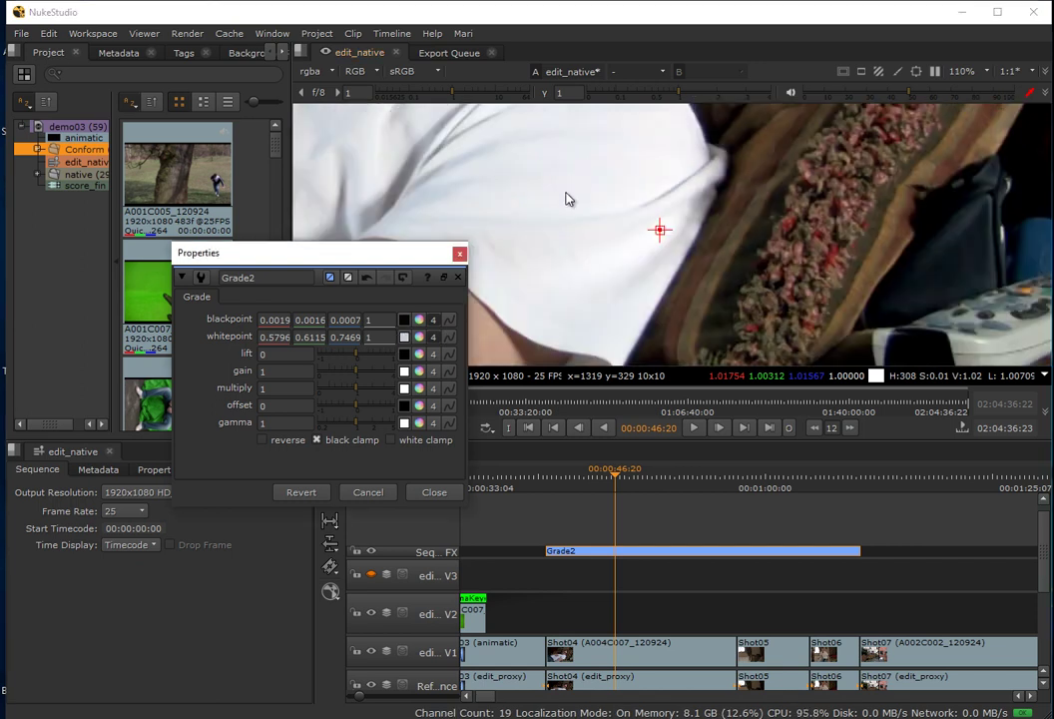
pyautogui.scroll(2, 516, 211)
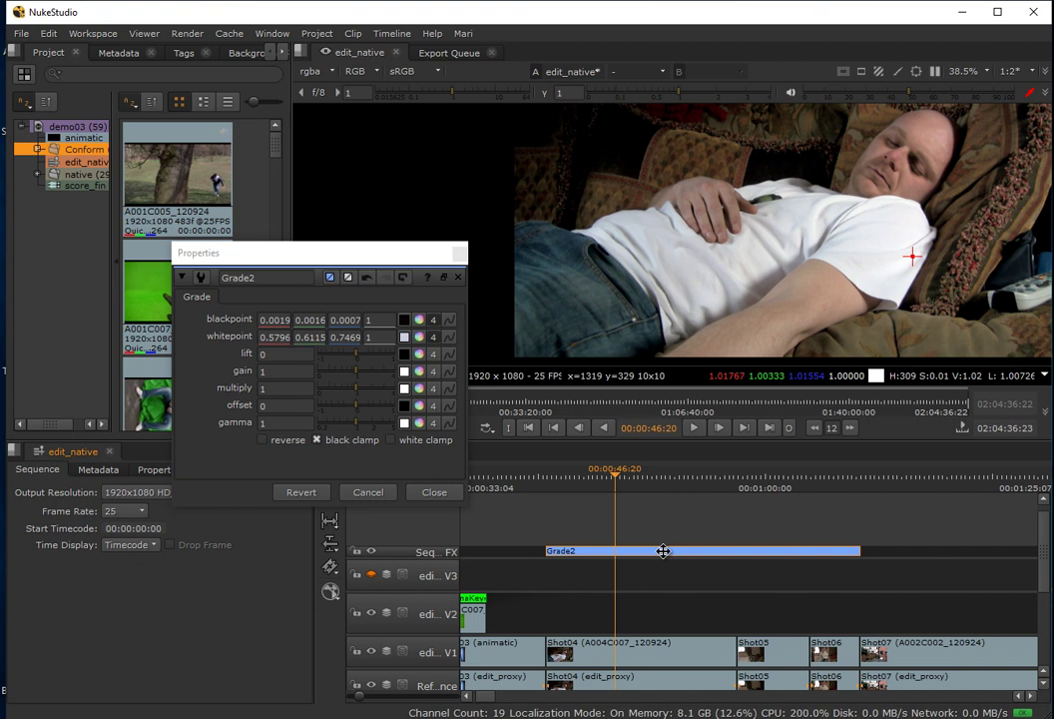
# Compare the grade on and off, then lower Grade2's red gain to 0.85.
pyautogui.press('d')
pyautogui.press('d')
pyautogui.press('d')
pyautogui.press('d')
pyautogui.press('d')
pyautogui.press('d')
pyautogui.click(419, 372)
pyautogui.moveTo(349, 394); pyautogui.dragTo(349, 395)
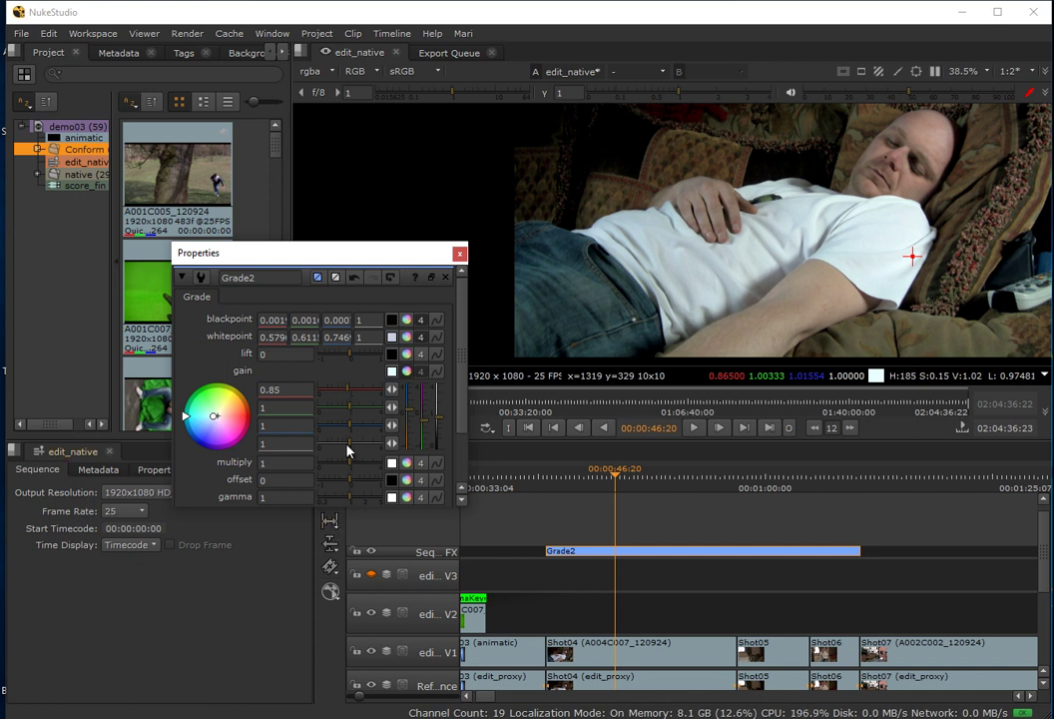
pyautogui.click(409, 371)
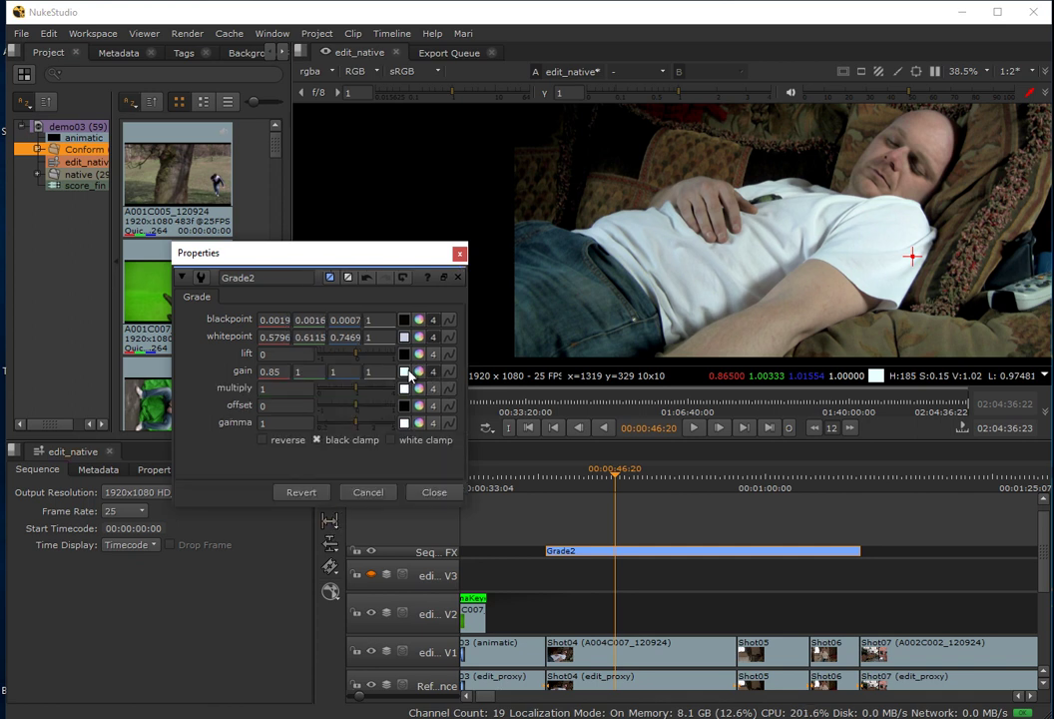
# Drop Grade2's red gamma to 0.9 and multiply to 0.5, then close its settings.
pyautogui.click(420, 425)
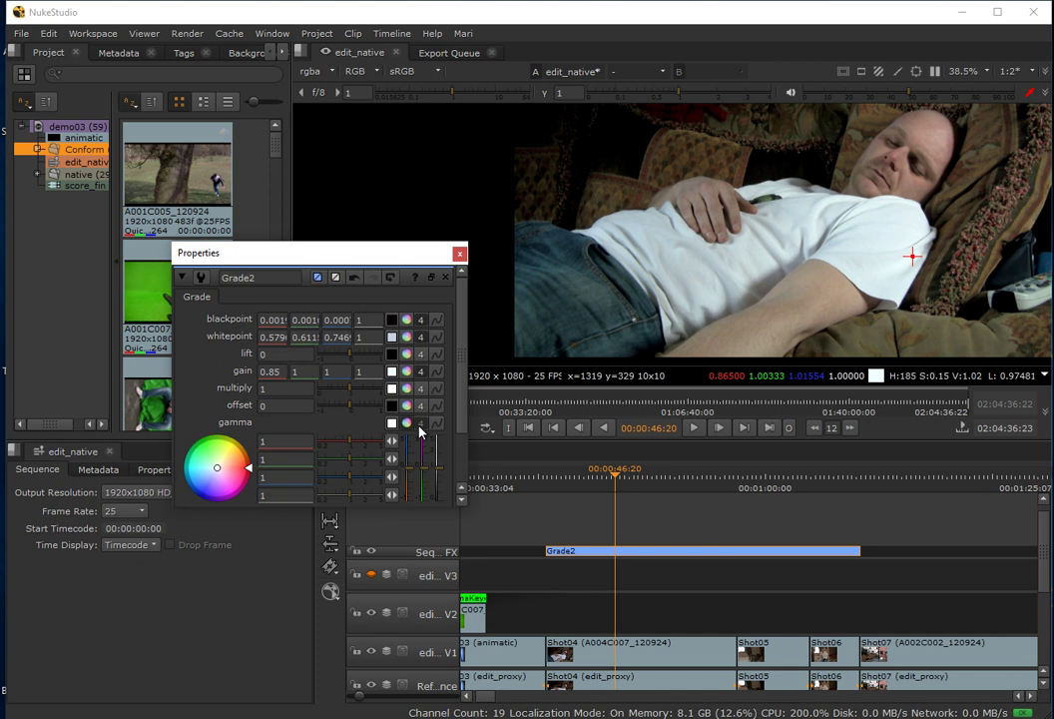
pyautogui.moveTo(348, 440); pyautogui.dragTo(350, 445)
pyautogui.click(349, 446)
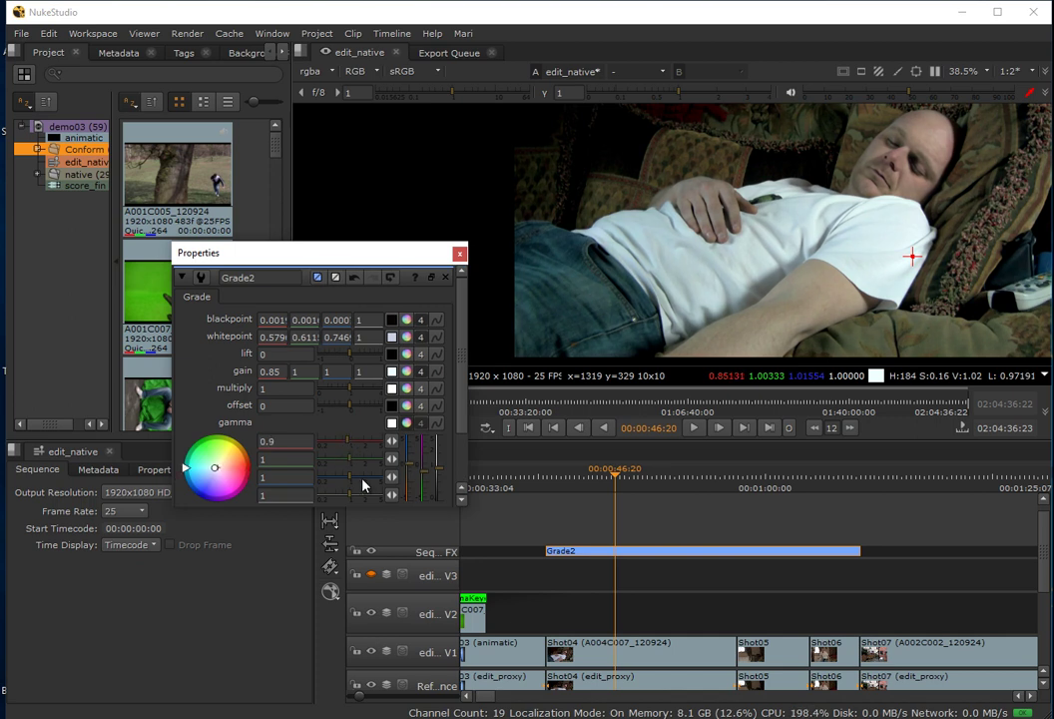
pyautogui.moveTo(351, 394); pyautogui.dragTo(342, 397)
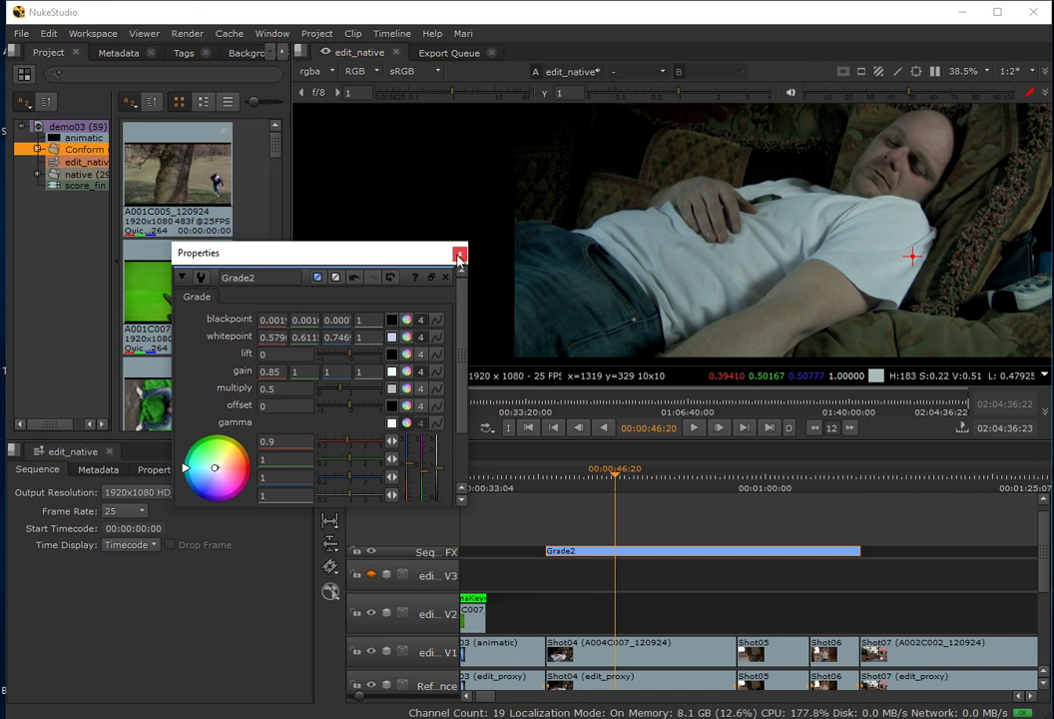
pyautogui.click(459, 255)
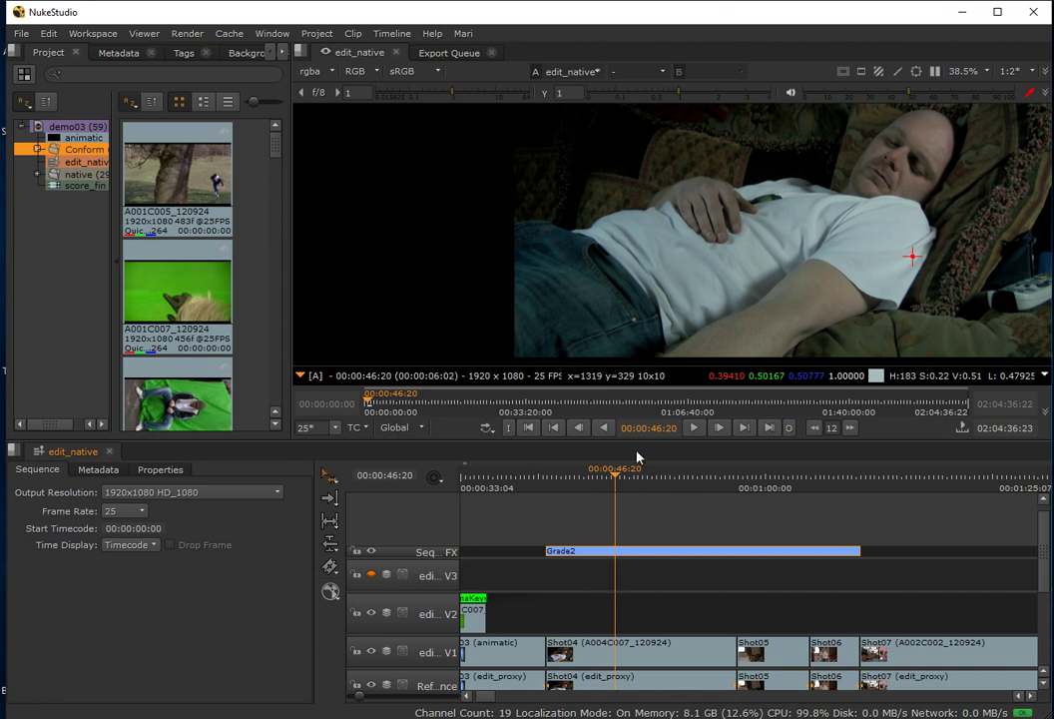
# Scrub the playhead forward to 00:48:23 to view the darker, cooler graded shot.
pyautogui.moveTo(619, 470); pyautogui.dragTo(640, 522)
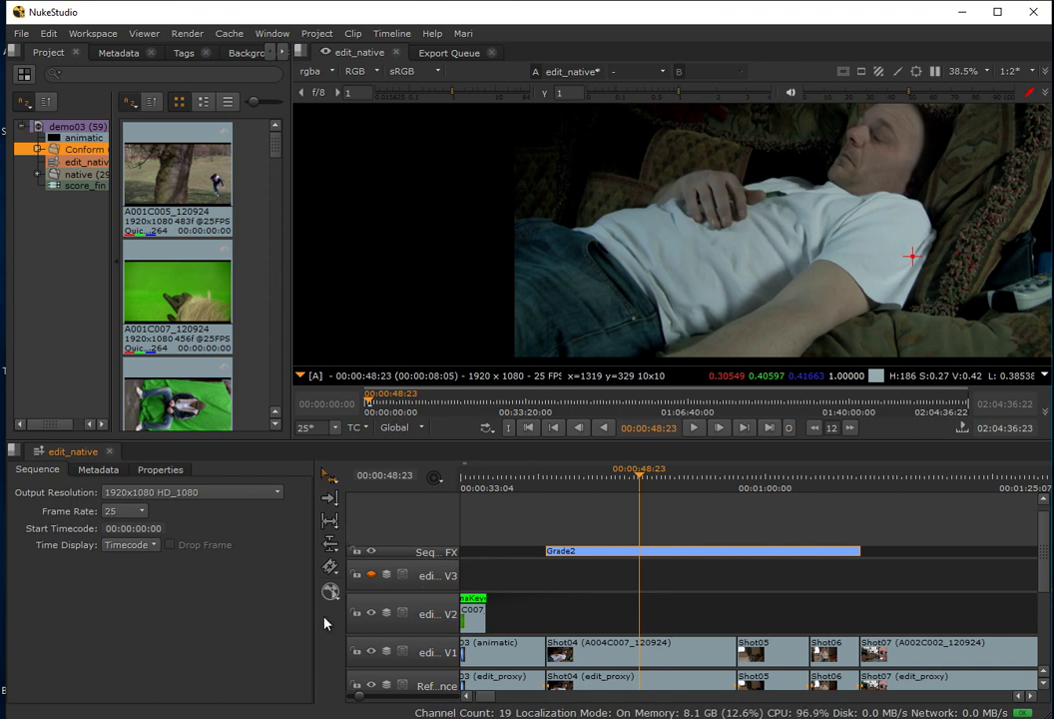
# Add a default ColorCorrect1 effect to the Seq. FX track and move its settings window aside.
pyautogui.click(415, 552)
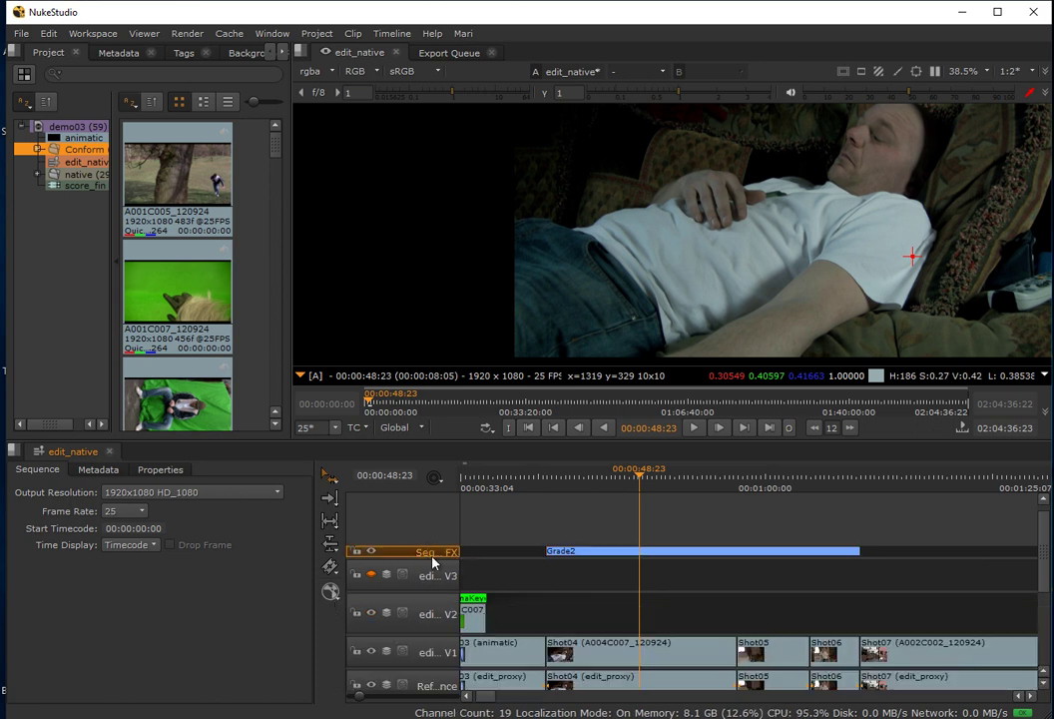
pyautogui.click(330, 591)
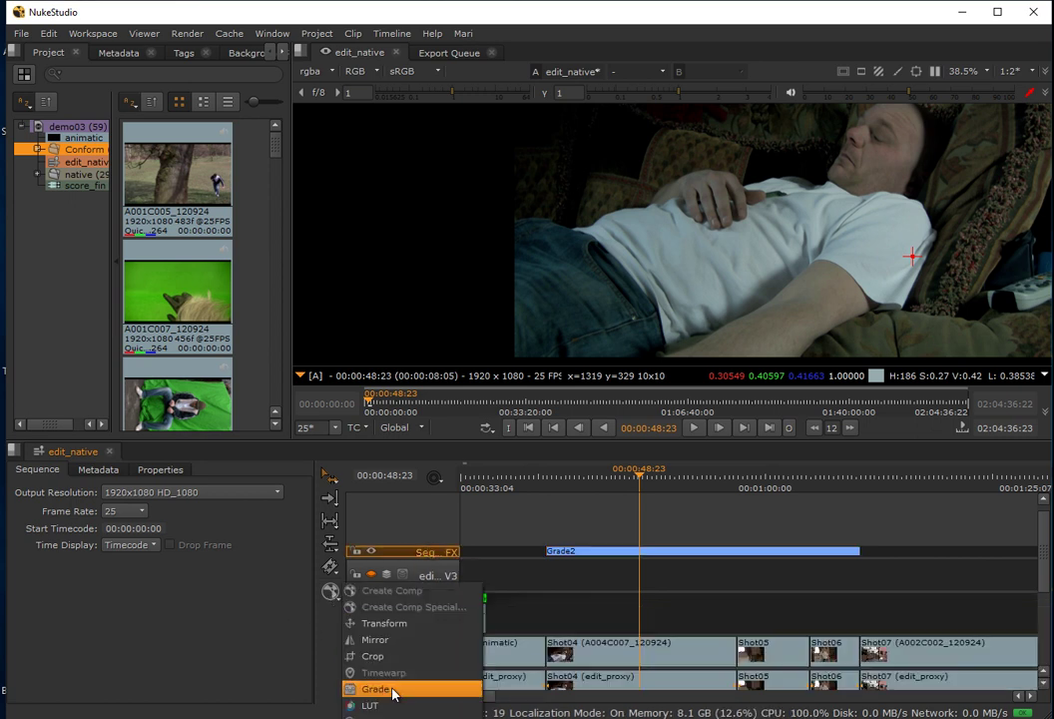
pyautogui.click(374, 714)
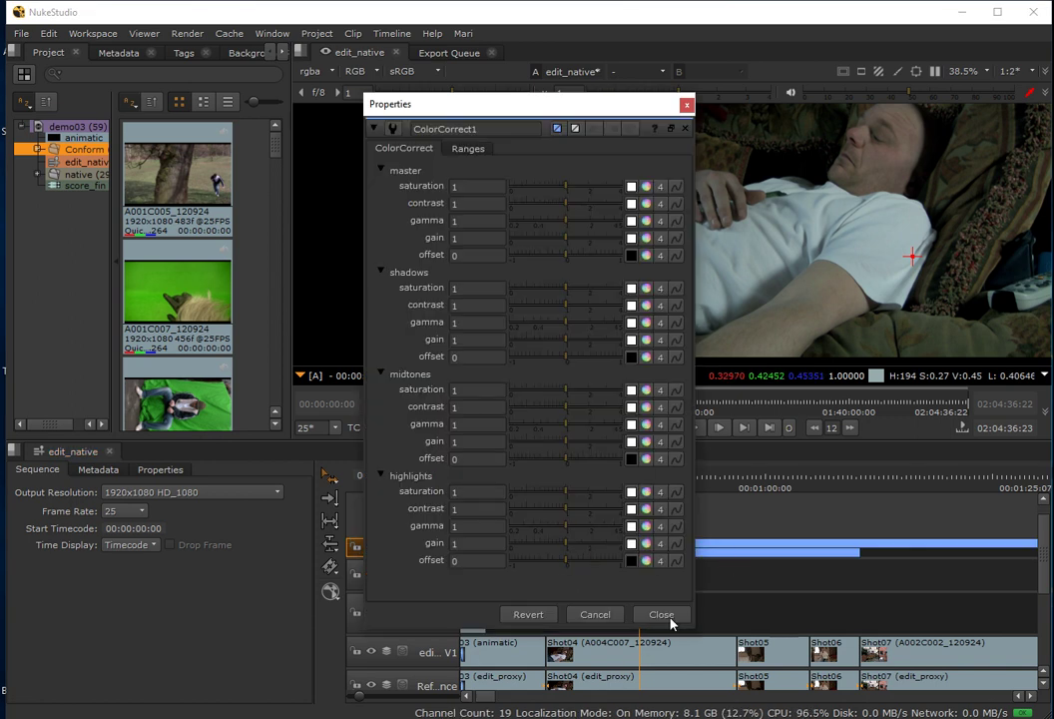
pyautogui.moveTo(567, 112); pyautogui.dragTo(297, 107)
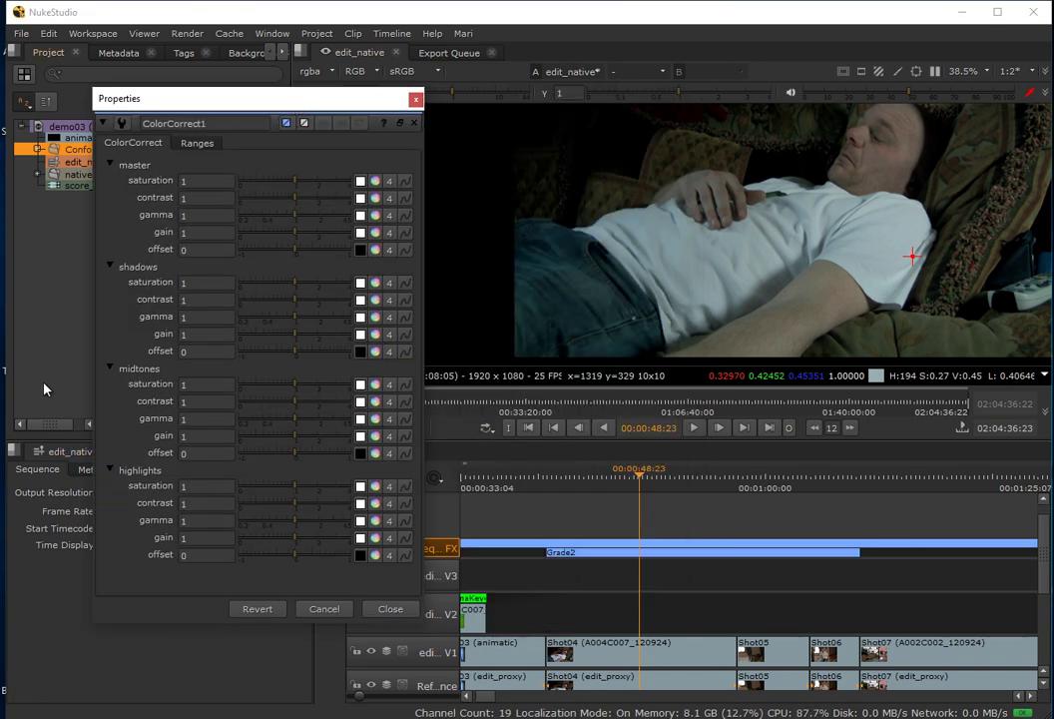
pyautogui.moveTo(377, 106); pyautogui.dragTo(1053, 8)
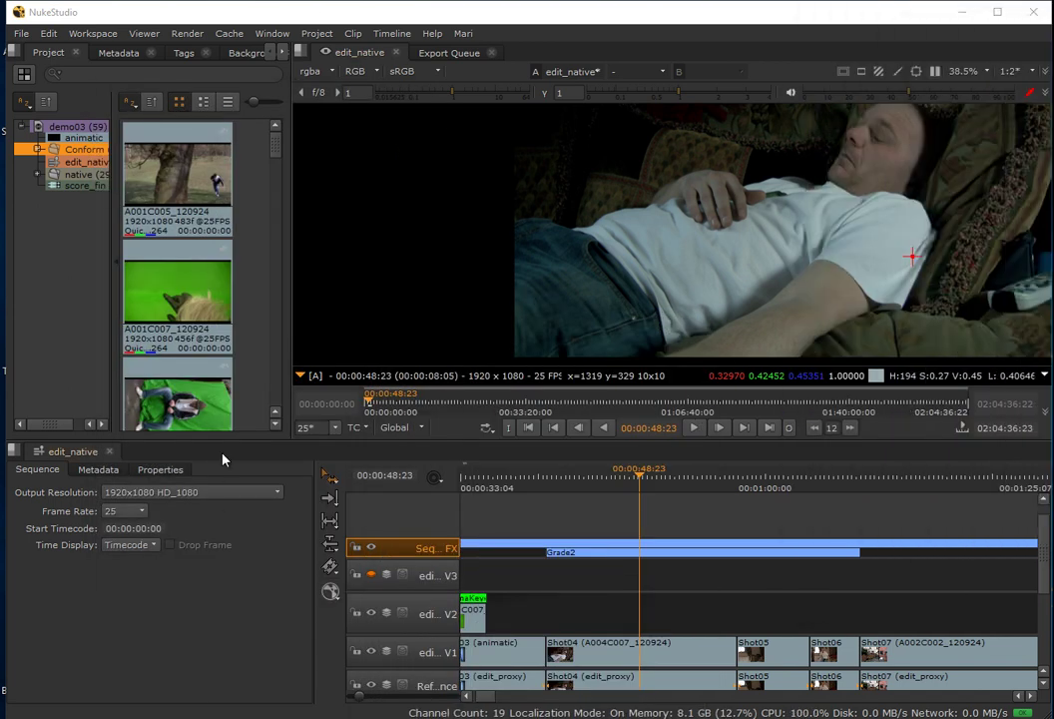
# Pick the single-cut Razor tool and place the playhead on Shot07's first frame, 01:08:09.
pyautogui.click(329, 566)
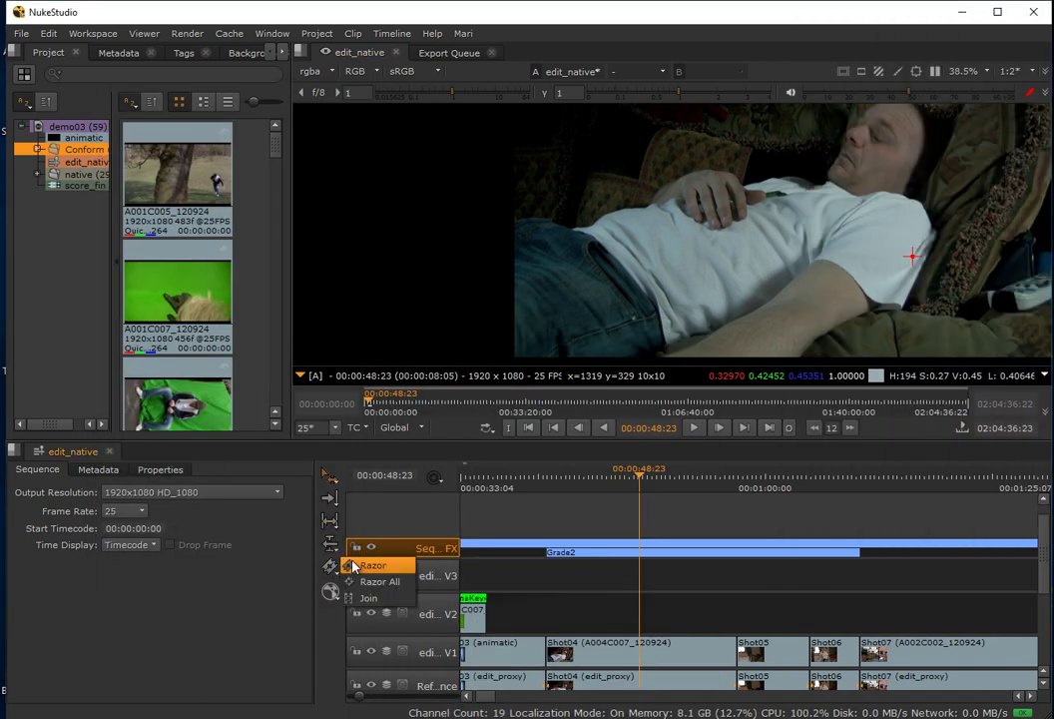
pyautogui.click(377, 560)
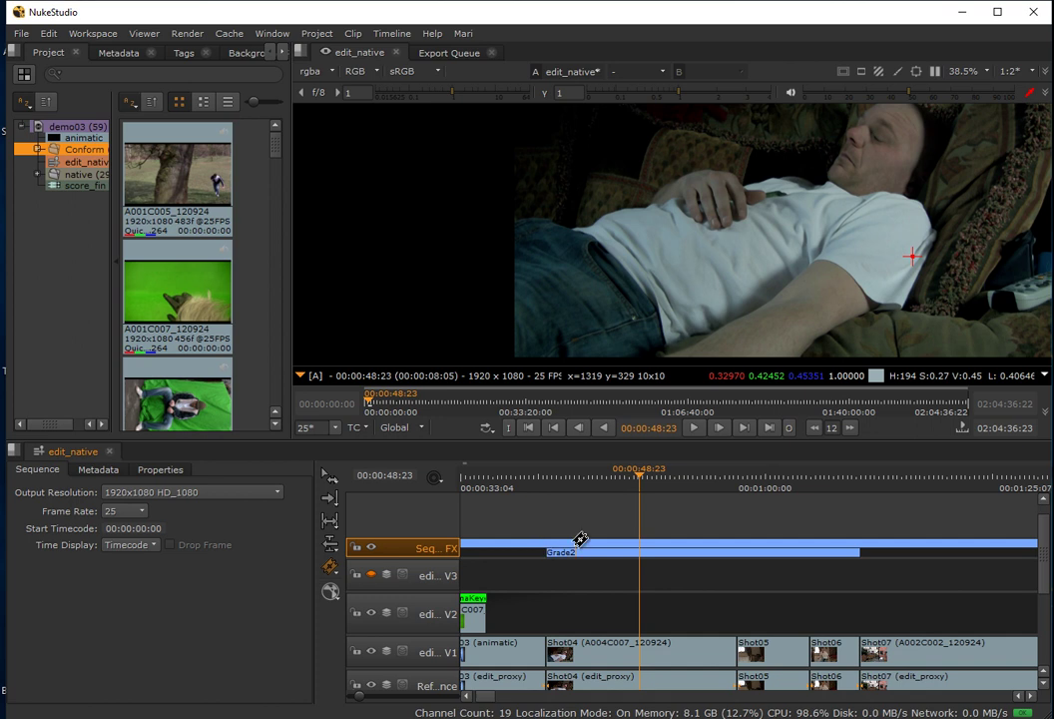
pyautogui.moveTo(638, 470); pyautogui.dragTo(548, 482)
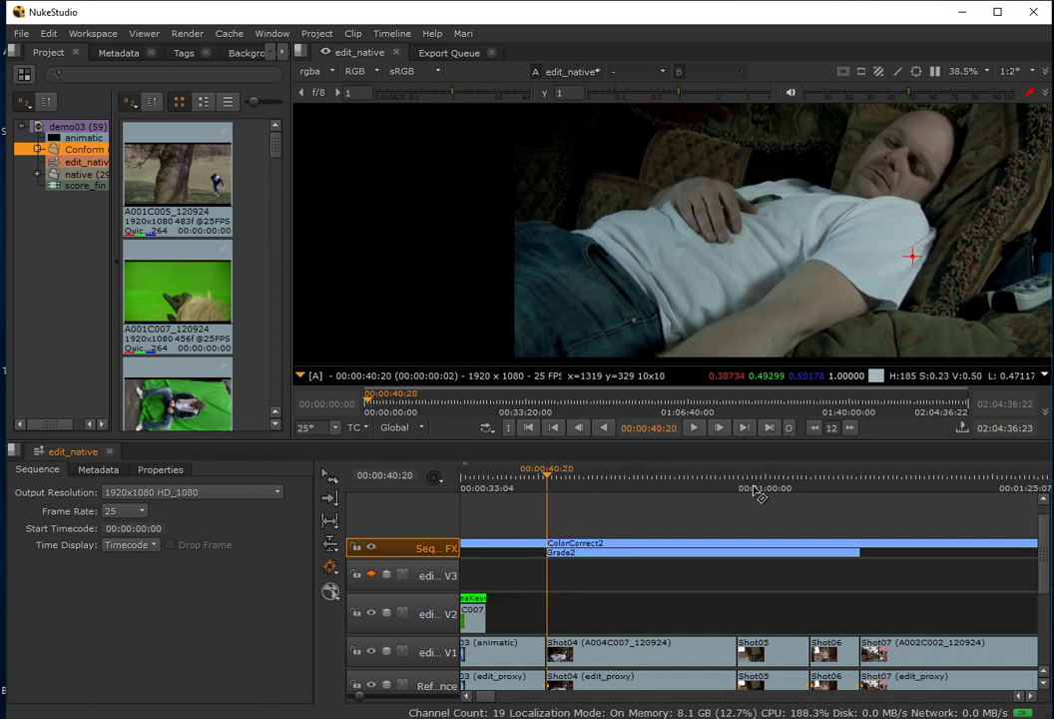
pyautogui.click(861, 480)
pyautogui.moveTo(862, 480); pyautogui.dragTo(863, 481)
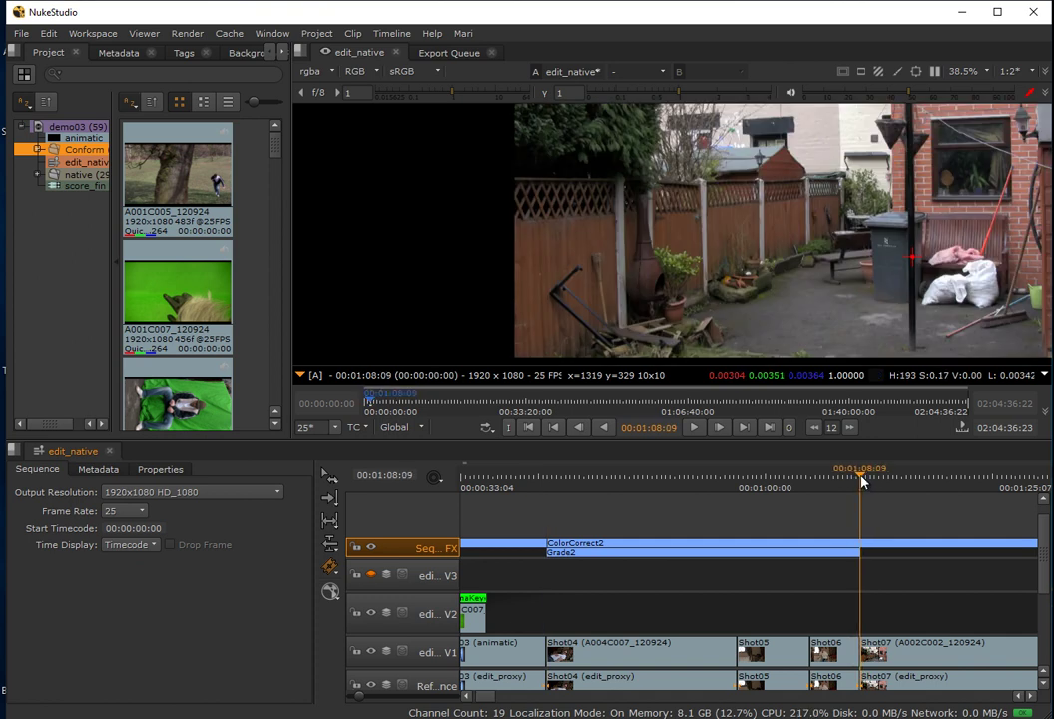
# Cut the ColorCorrect effect at 01:08:09 and select the resulting ColorCorrect3 piece.
pyautogui.click(861, 536)
pyautogui.click(895, 545)
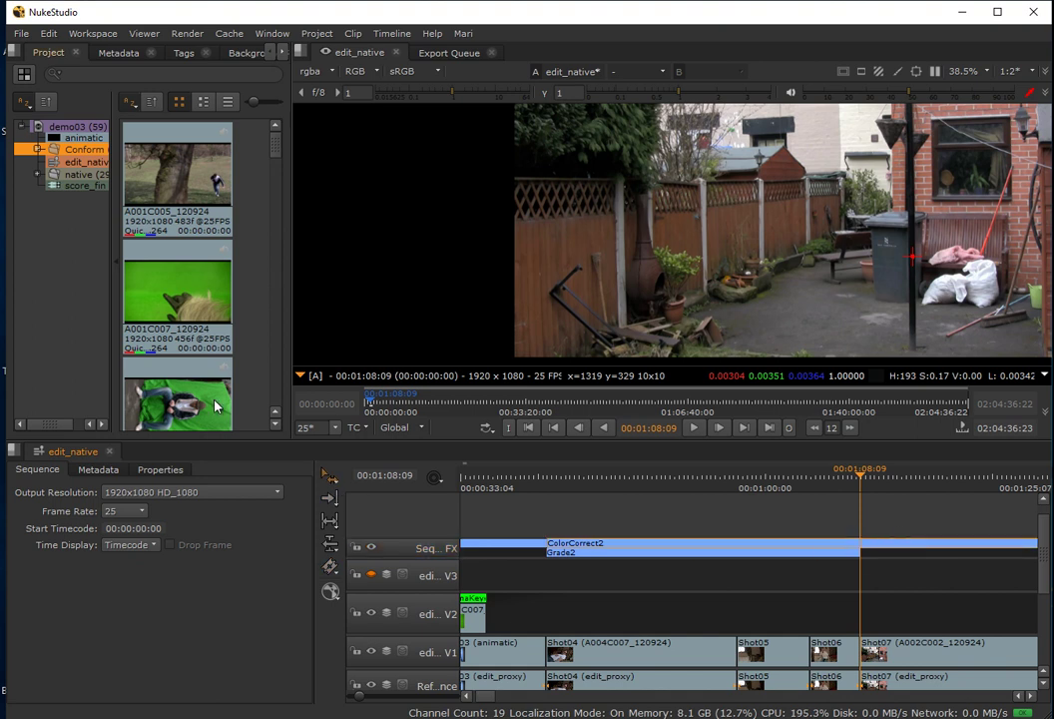
pyautogui.click(862, 539)
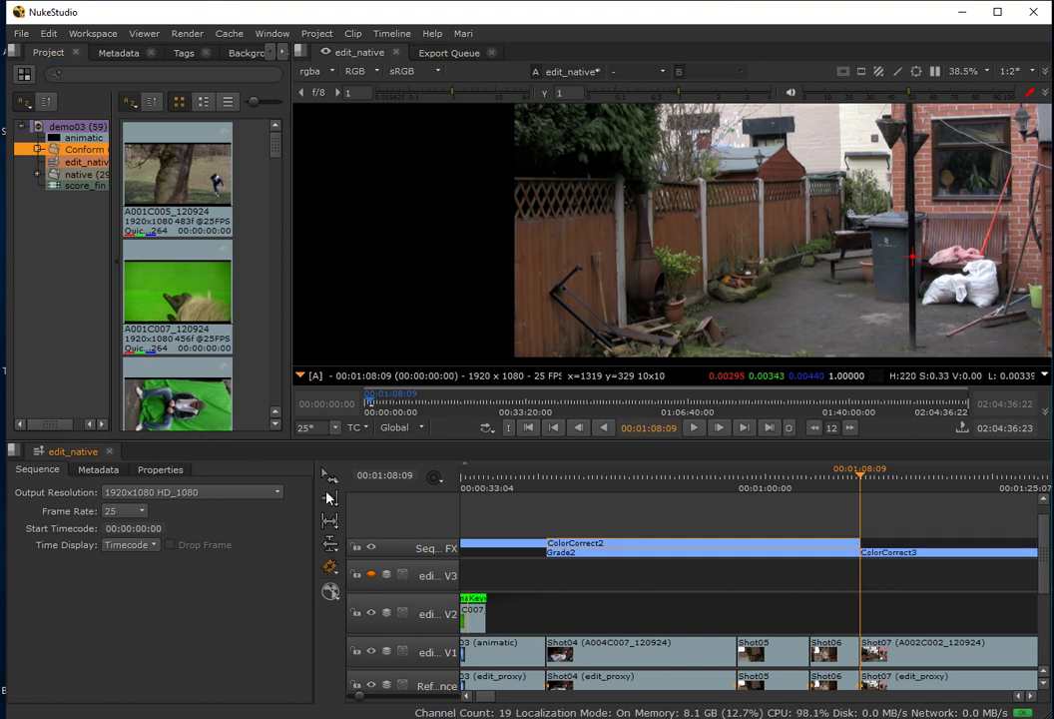
pyautogui.click(886, 550)
# Delete ColorCorrect3, then at 00:46:01 set ColorCorrect2's master saturation to 0.6 and close it.
pyautogui.press('Delete')
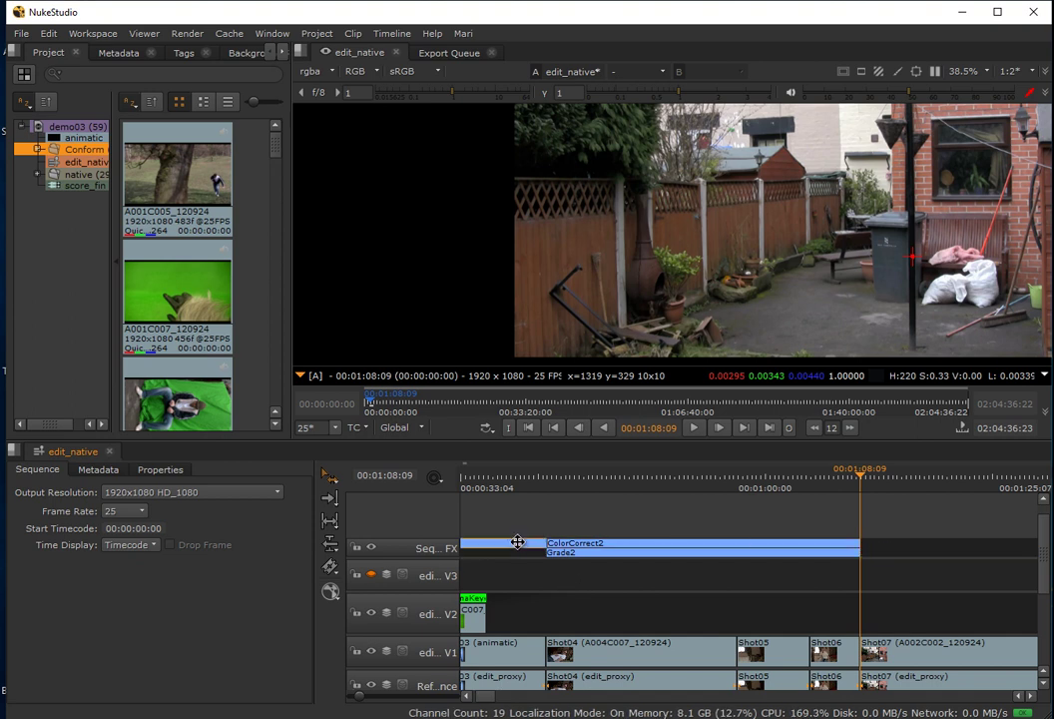
pyautogui.moveTo(628, 486); pyautogui.dragTo(607, 477)
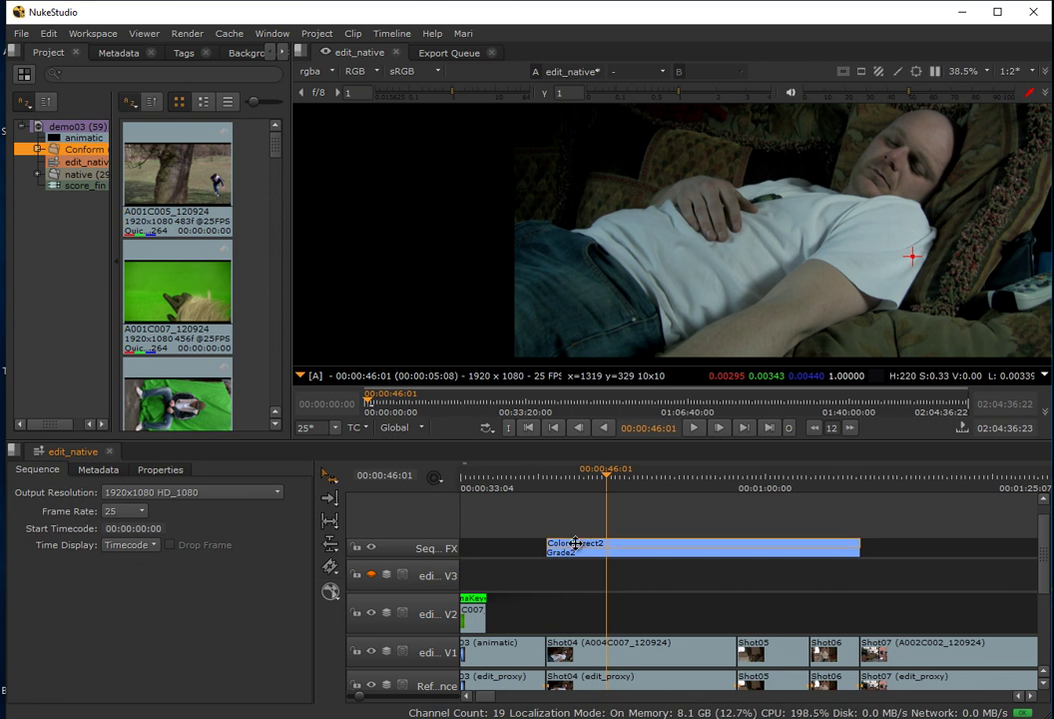
pyautogui.doubleClick(574, 544)
pyautogui.moveTo(634, 107); pyautogui.dragTo(432, 88)
pyautogui.moveTo(362, 166)
pyautogui.mouseDown()
pyautogui.moveTo(339, 178)
pyautogui.moveTo(351, 184)
pyautogui.mouseUp()
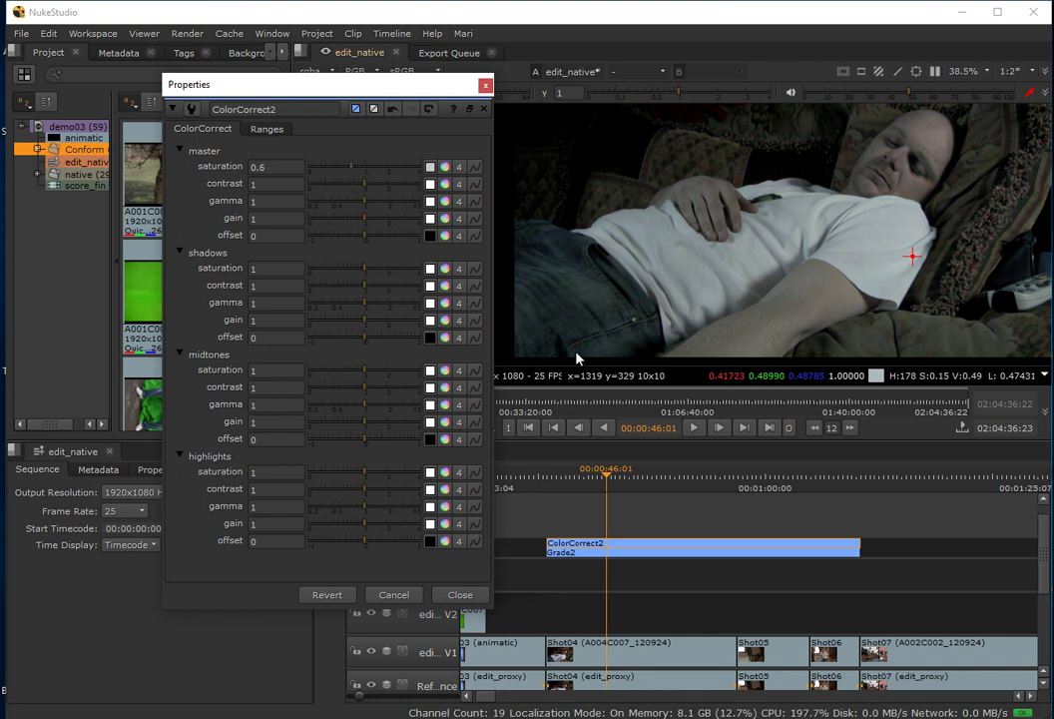
pyautogui.click(485, 85)
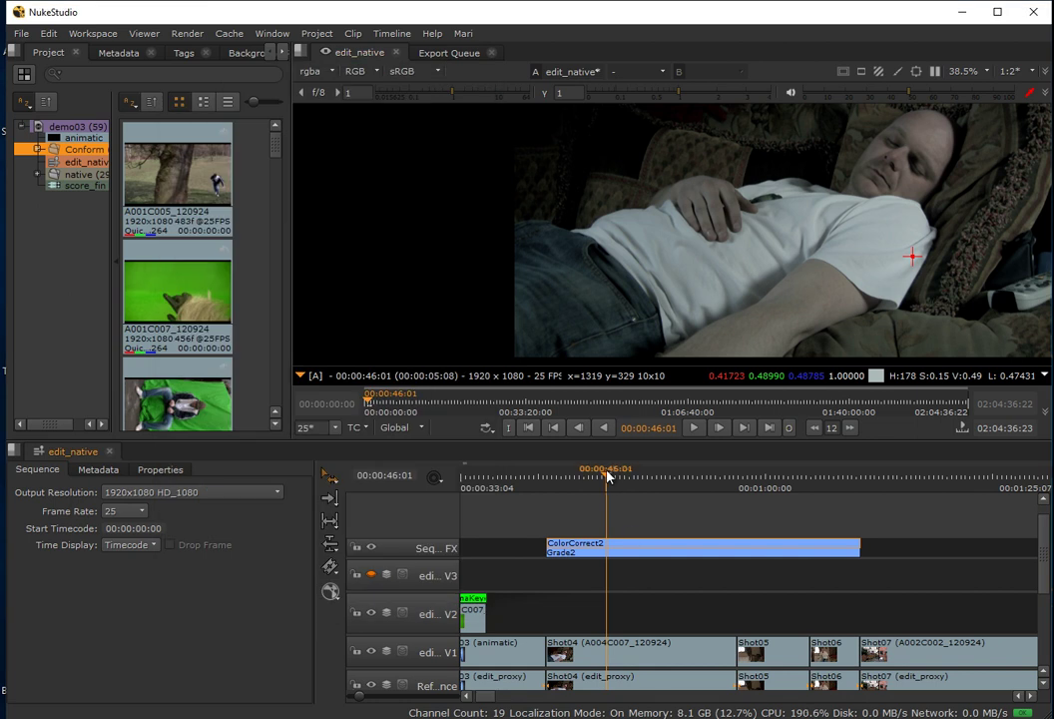
# Scrub through the graded footage, reframe the viewer, and stop at 01:03:22 in Shot06.
pyautogui.moveTo(610, 489); pyautogui.dragTo(773, 587)
pyautogui.moveTo(982, 292); pyautogui.dragTo(795, 309)
pyautogui.moveTo(737, 475); pyautogui.dragTo(810, 523)
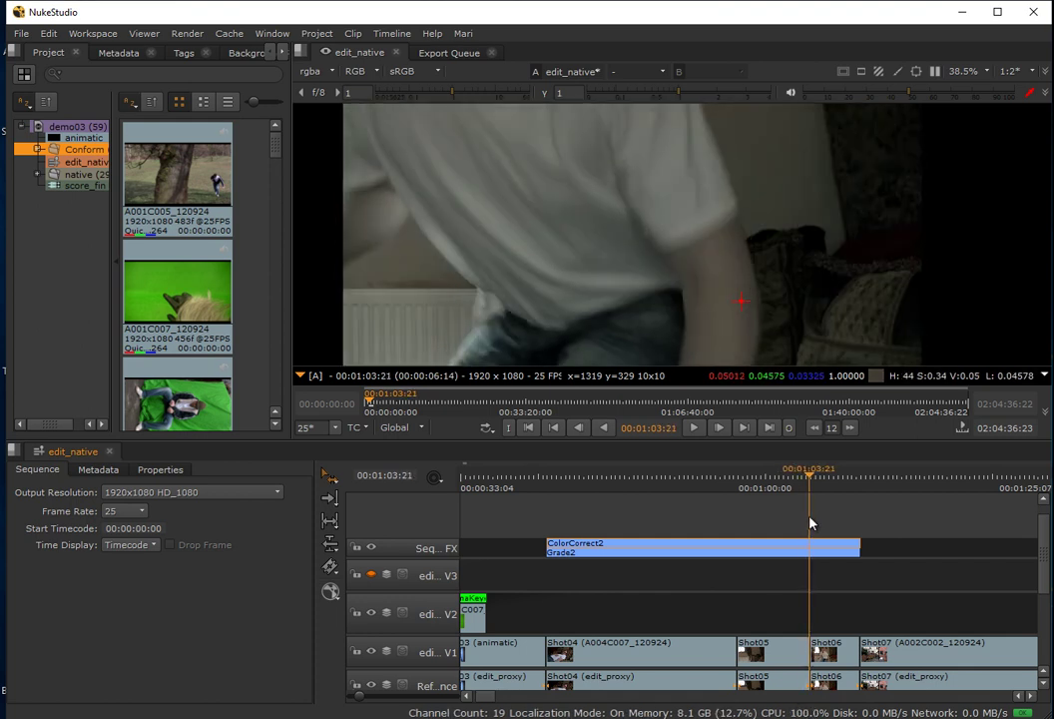
# Razor-cut Grade2 at 01:03:23 to create a Grade4 piece, then return to Select.
pyautogui.click(720, 429)
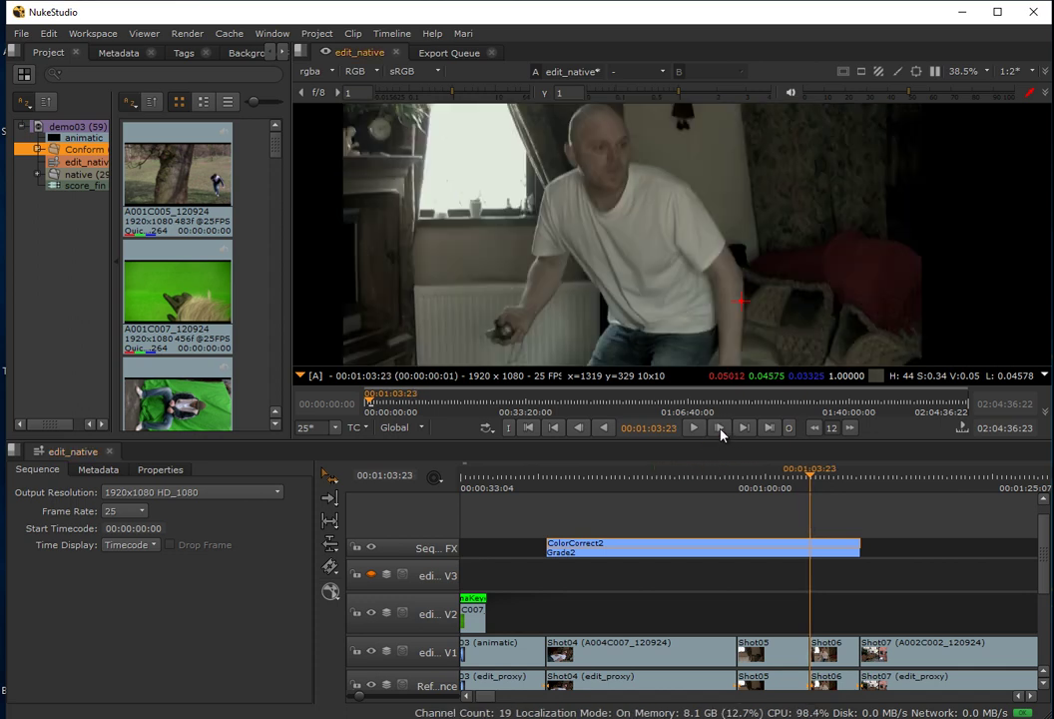
pyautogui.click(330, 567)
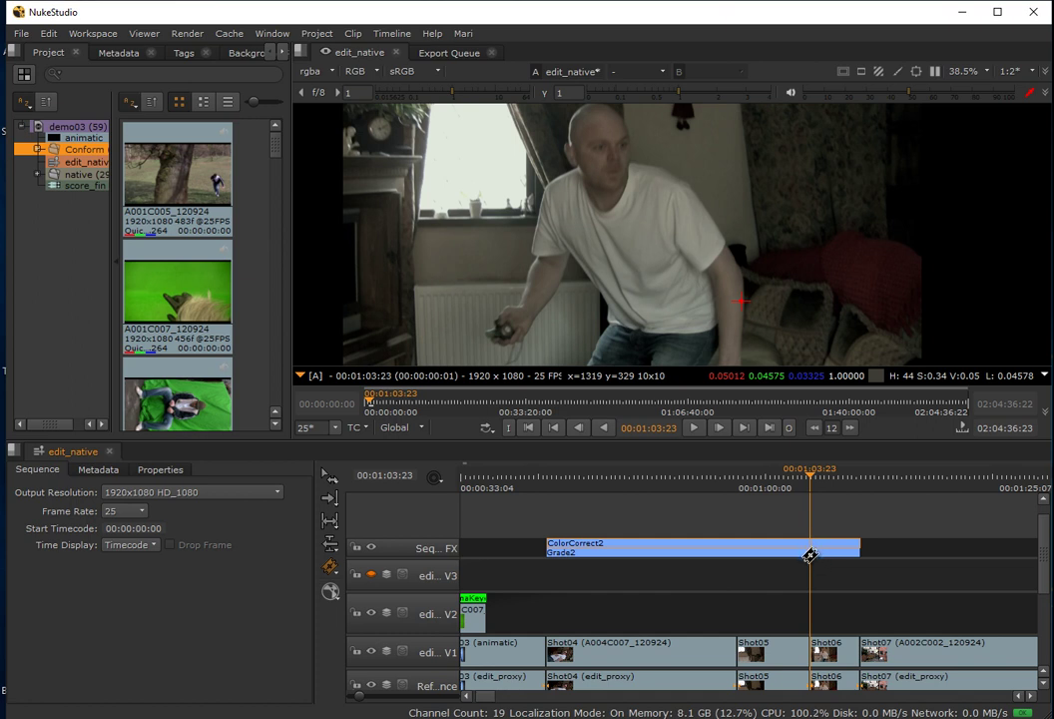
pyautogui.click(809, 555)
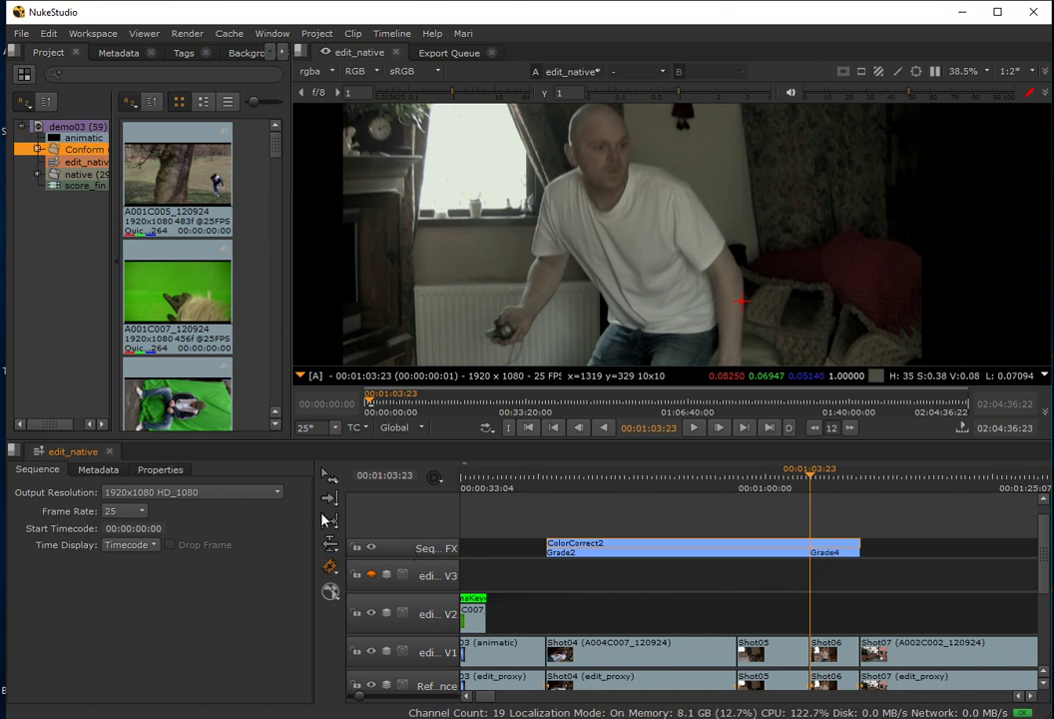
pyautogui.click(328, 479)
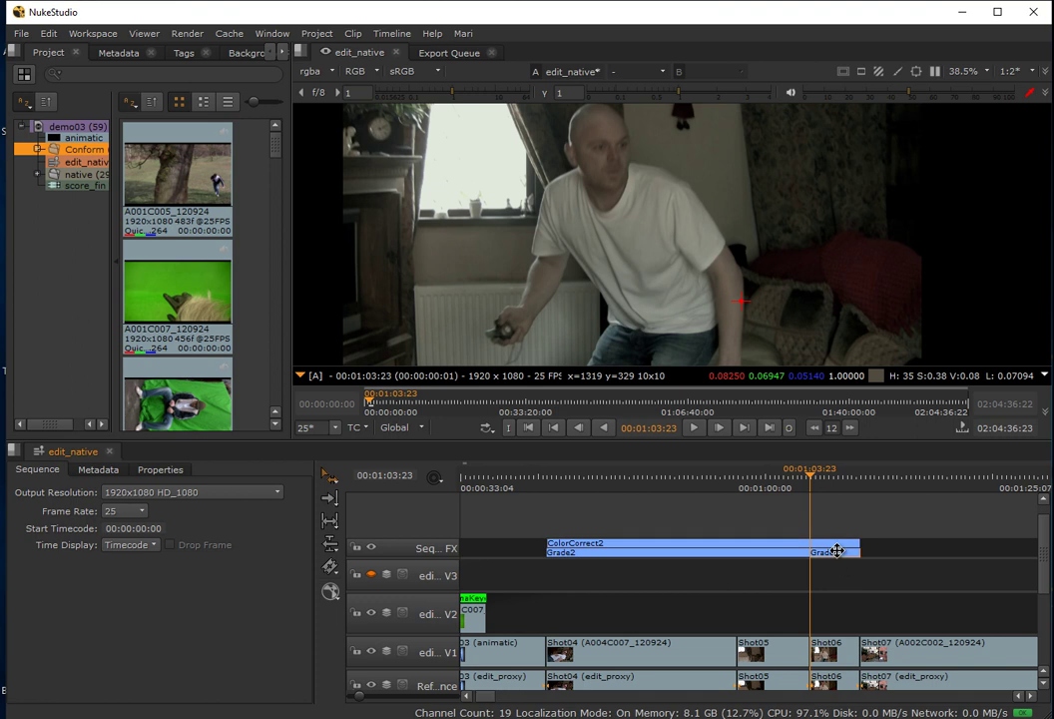
# Drag Grade4's gamma down from 0.9 to about 0.82, then close its settings.
pyautogui.doubleClick(820, 553)
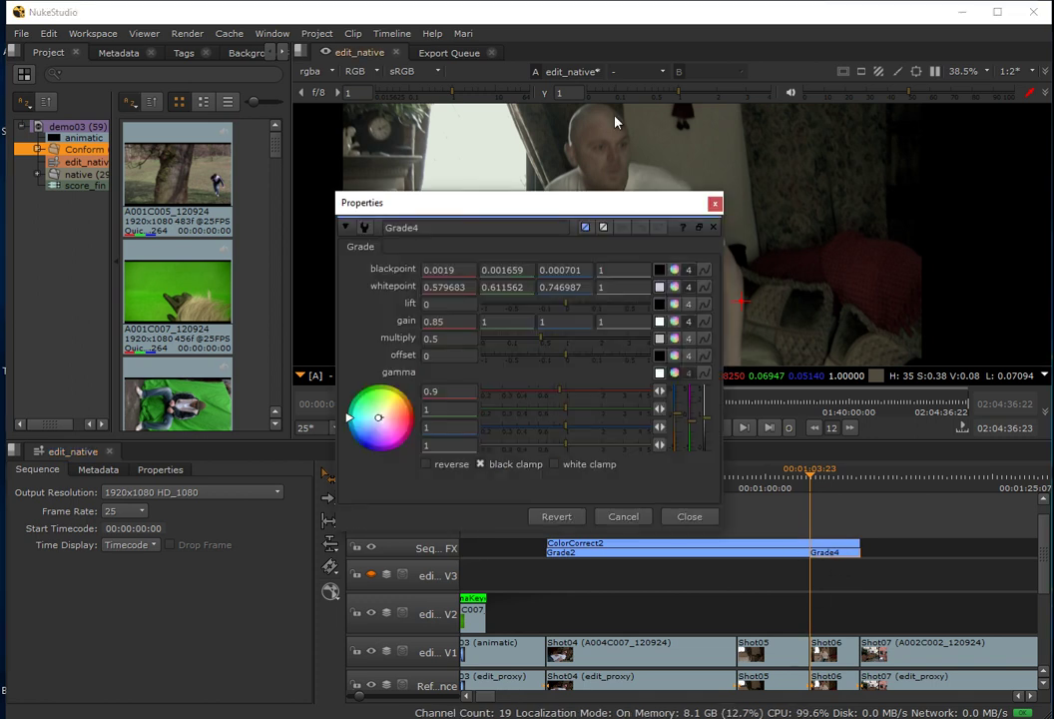
pyautogui.moveTo(597, 207); pyautogui.dragTo(270, 159)
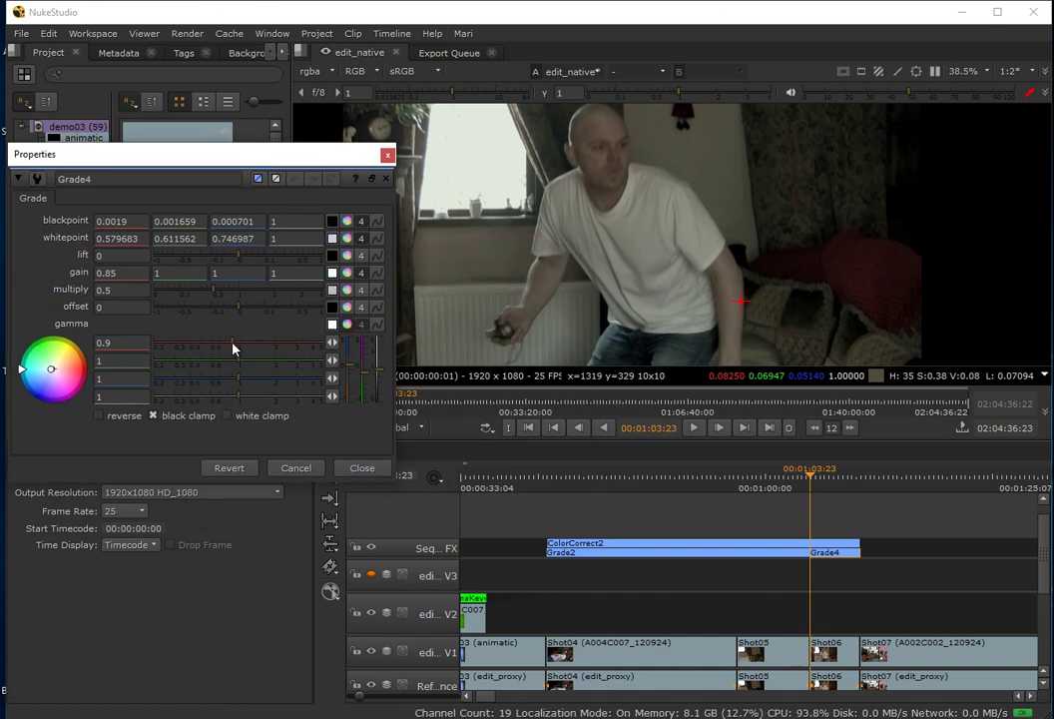
pyautogui.click(232, 347)
pyautogui.moveTo(232, 348)
pyautogui.mouseDown()
pyautogui.moveTo(218, 349)
pyautogui.moveTo(225, 354)
pyautogui.mouseUp()
pyautogui.click(387, 157)
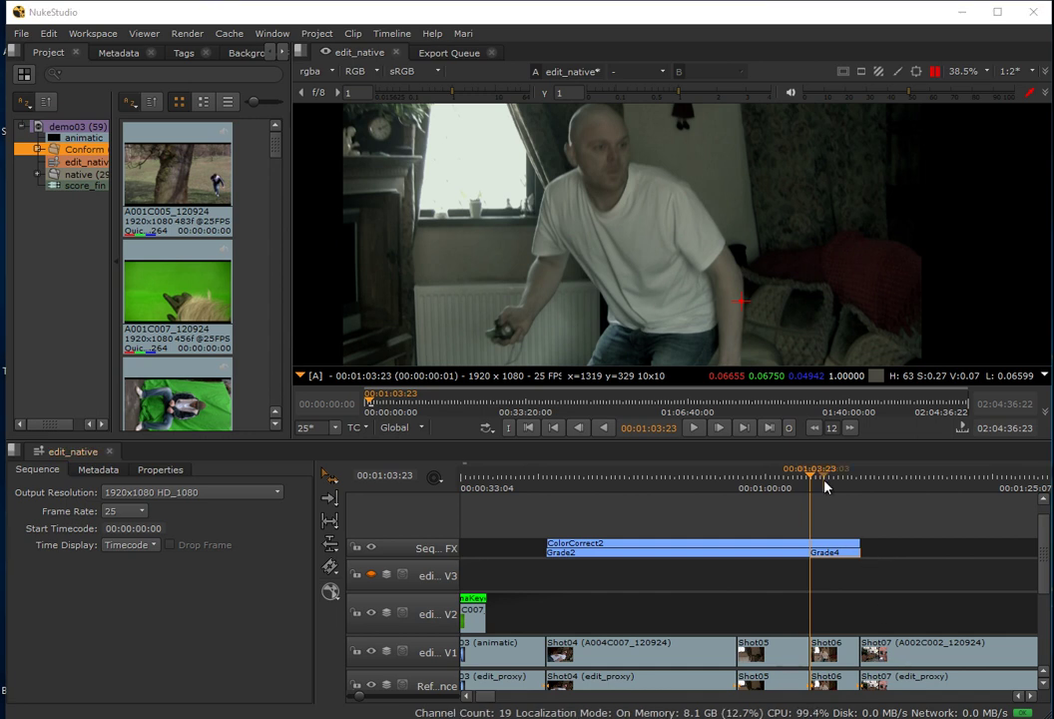
# Select the Shot07 clip on V1 and scrub the playhead back to 01:08:09.
pyautogui.moveTo(825, 487); pyautogui.dragTo(876, 501)
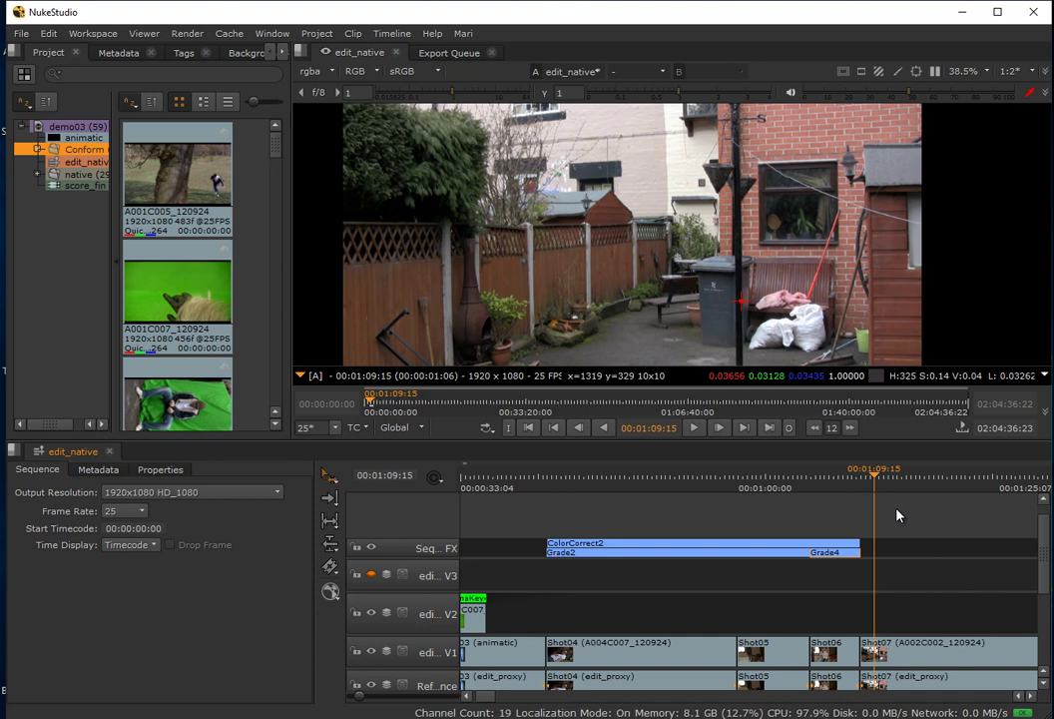
pyautogui.click(928, 644)
pyautogui.moveTo(878, 483)
pyautogui.mouseDown()
pyautogui.moveTo(844, 470)
pyautogui.moveTo(749, 482)
pyautogui.moveTo(784, 514)
pyautogui.moveTo(881, 517)
pyautogui.moveTo(860, 480)
pyautogui.moveTo(878, 483)
pyautogui.moveTo(856, 493)
pyautogui.moveTo(882, 492)
pyautogui.moveTo(860, 494)
pyautogui.mouseUp()
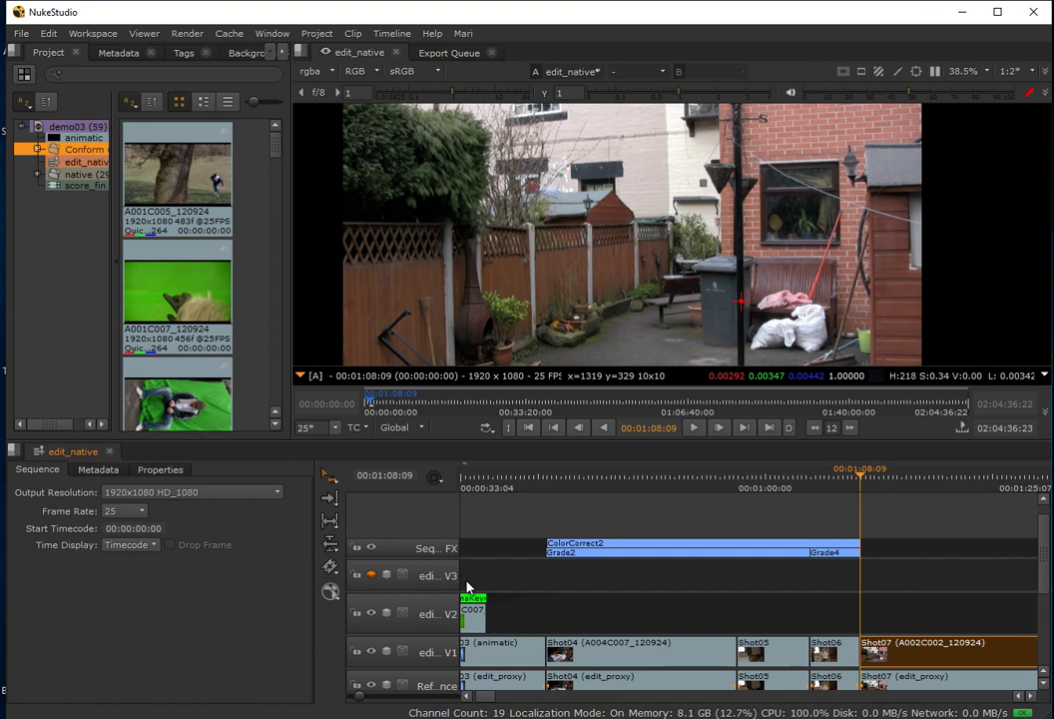
# Add a Grade soft effect (Grade5) to Shot07 and move its settings off the viewer.
pyautogui.click(331, 591)
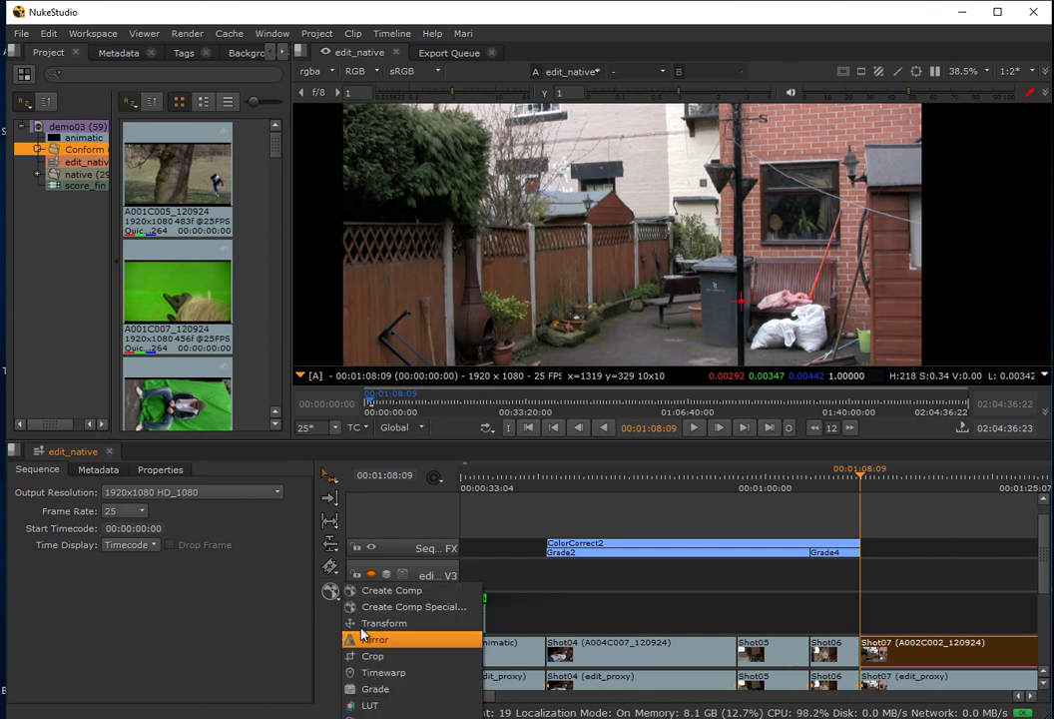
pyautogui.click(399, 685)
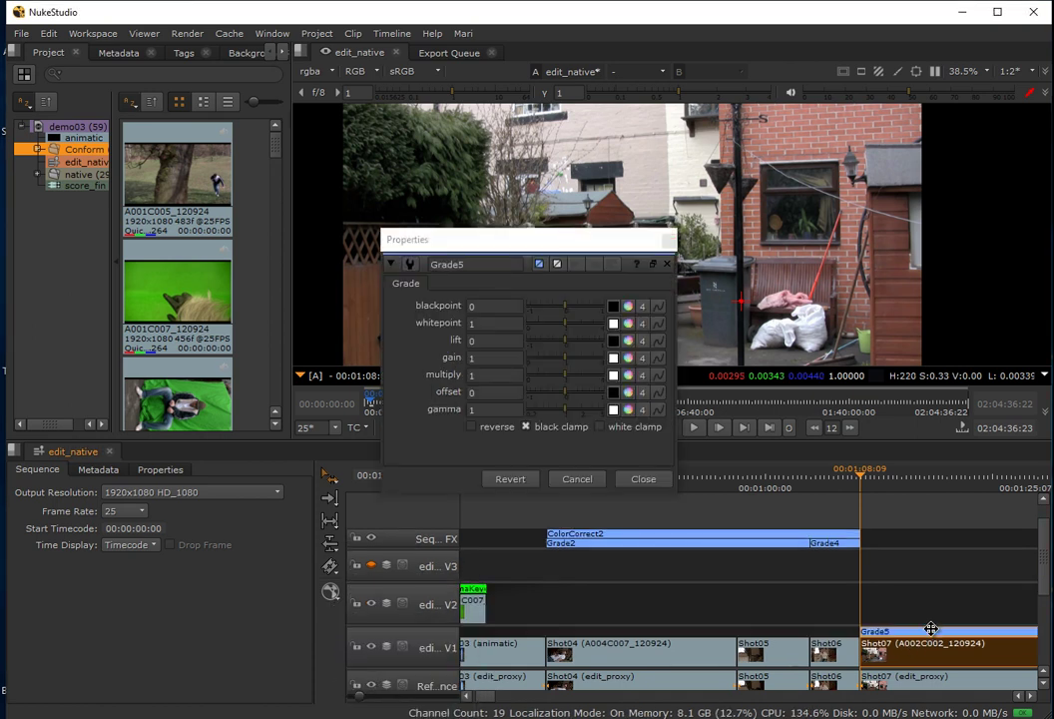
pyautogui.moveTo(561, 248); pyautogui.dragTo(423, 181)
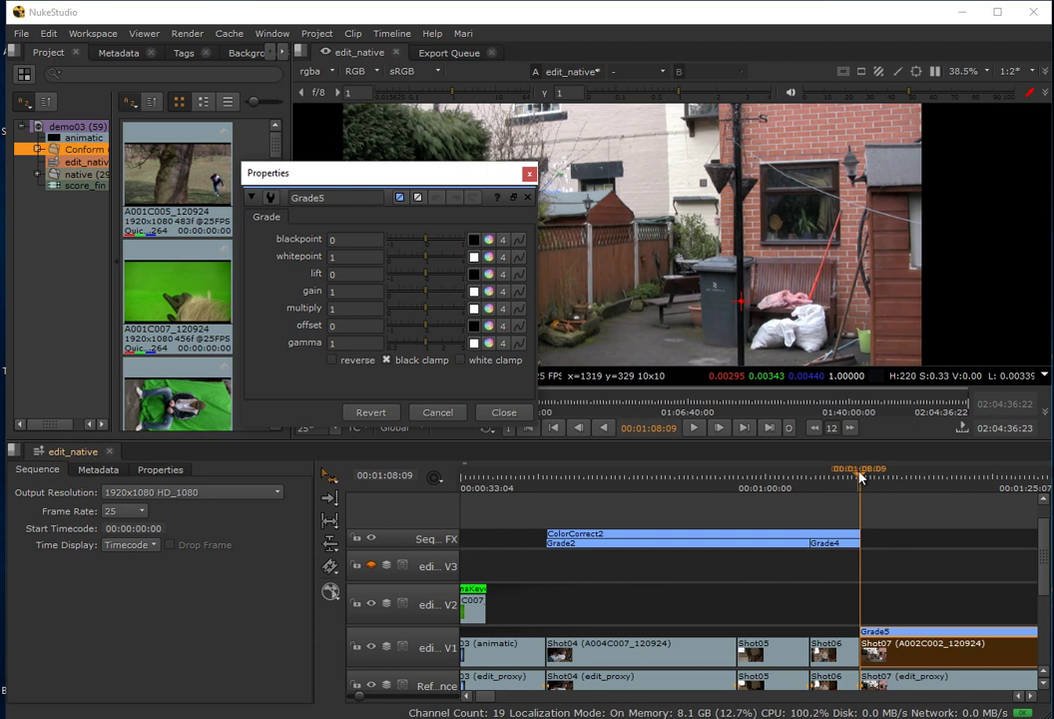
# Set Grade5's whitepoint to 0.1 and its gamma to 1.5.
pyautogui.moveTo(427, 260); pyautogui.dragTo(405, 259)
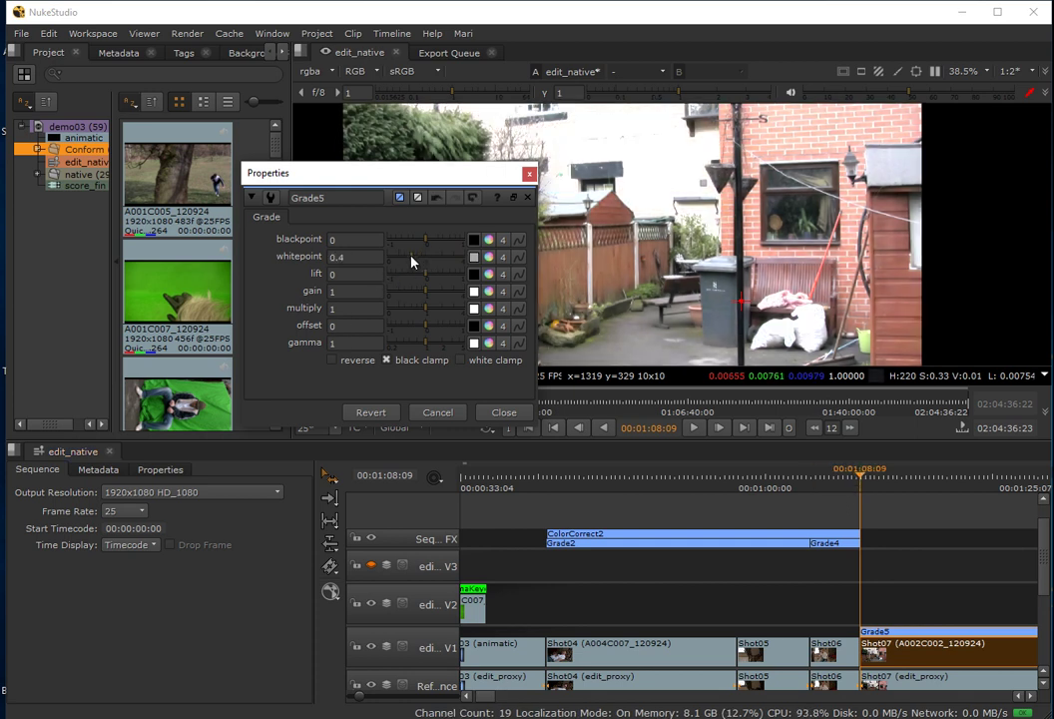
pyautogui.doubleClick(351, 260)
pyautogui.write('0.1')
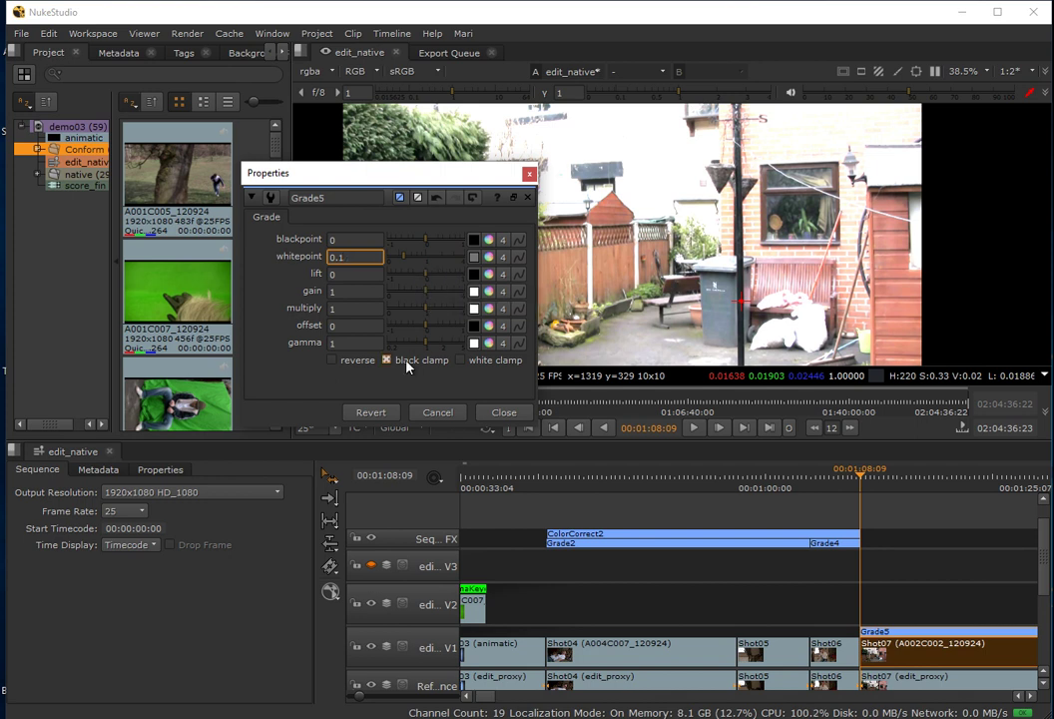
pyautogui.doubleClick(351, 343)
pyautogui.write('1.25')
pyautogui.press('Return')
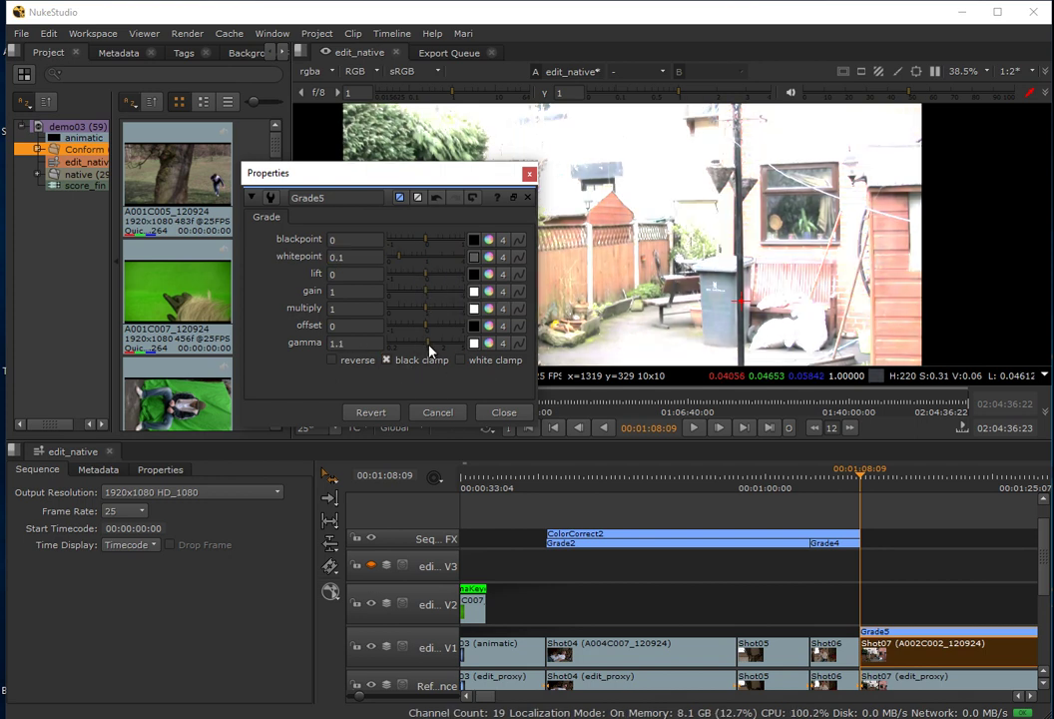
pyautogui.doubleClick(350, 343)
pyautogui.write('2')
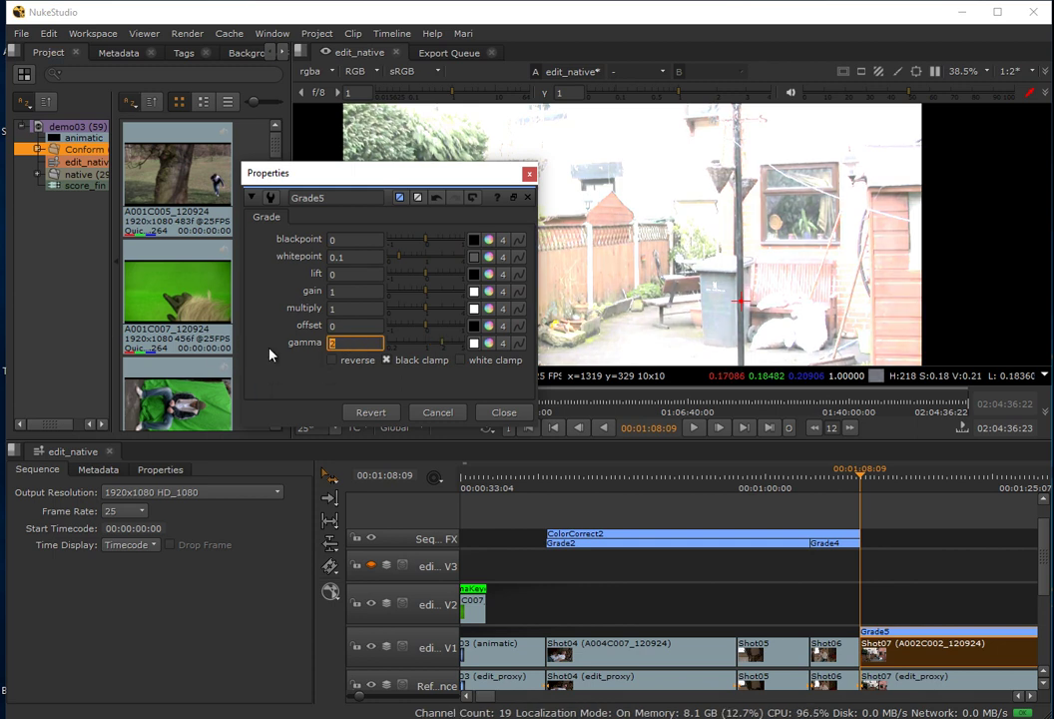
pyautogui.press('BackSpace')
pyautogui.write('1.5')
pyautogui.press('Return')
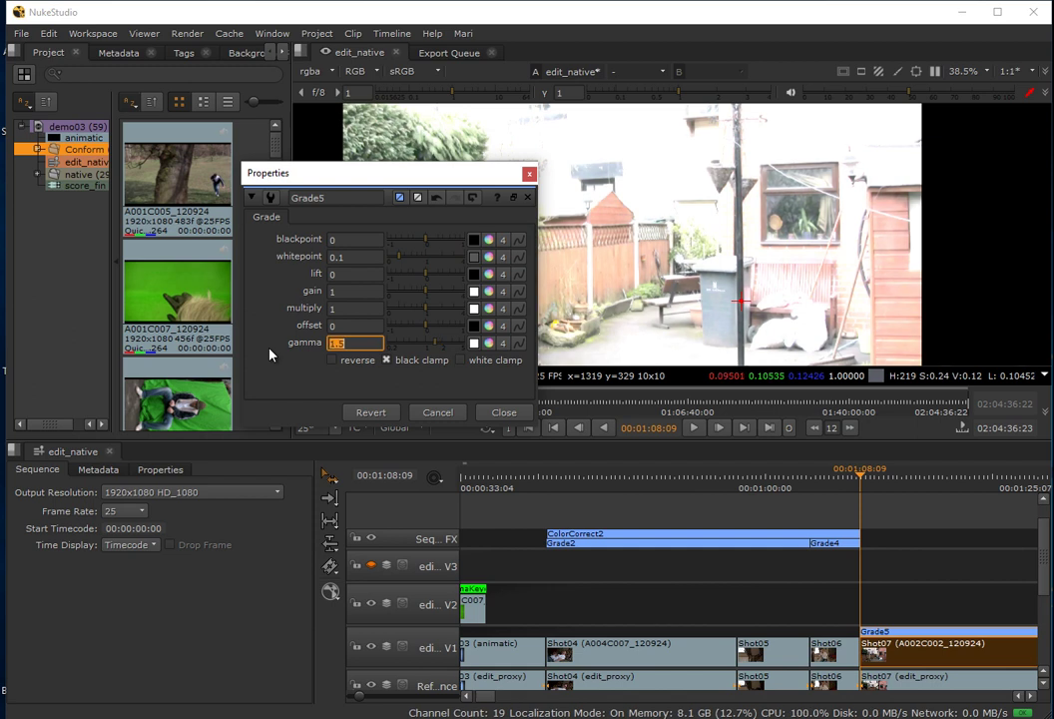
# Move the Grade5 properties window aside and scrub the playhead later into Shot07.
pyautogui.moveTo(423, 179); pyautogui.dragTo(200, 323)
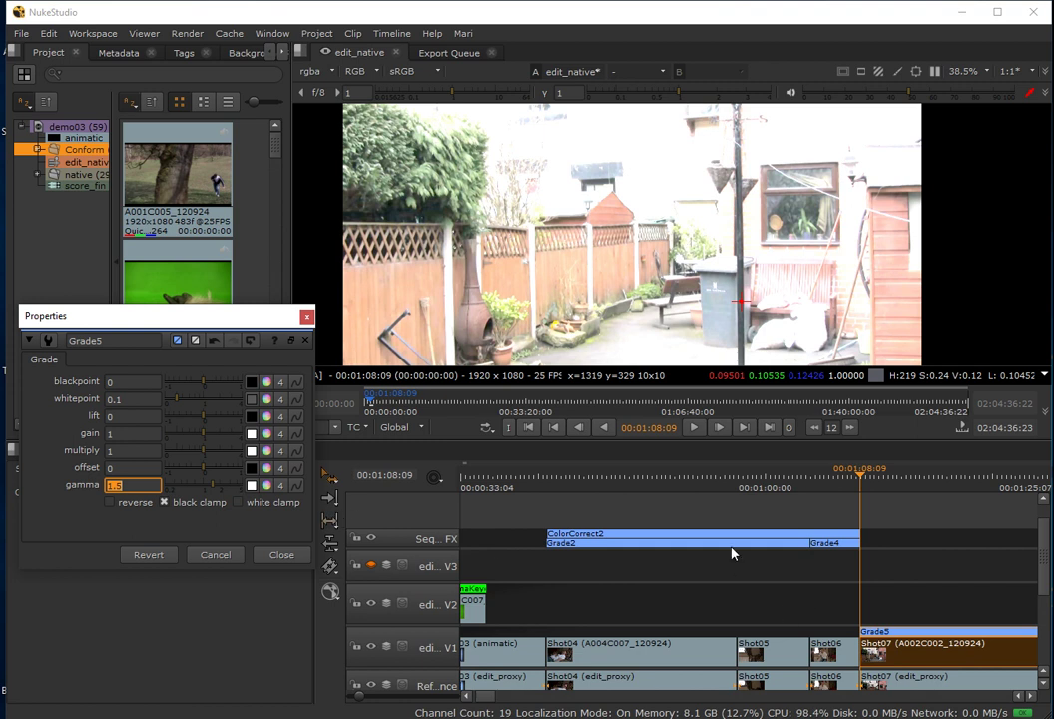
pyautogui.moveTo(213, 319); pyautogui.dragTo(220, 294)
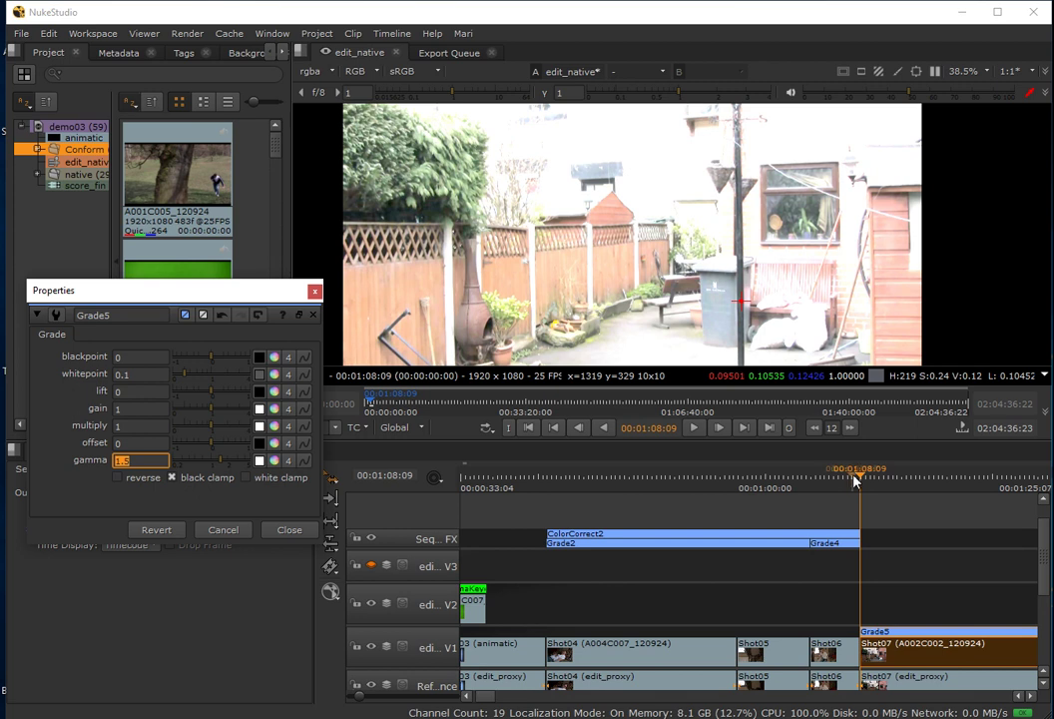
pyautogui.moveTo(863, 480)
pyautogui.mouseDown()
pyautogui.moveTo(848, 485)
pyautogui.moveTo(881, 491)
pyautogui.mouseUp()
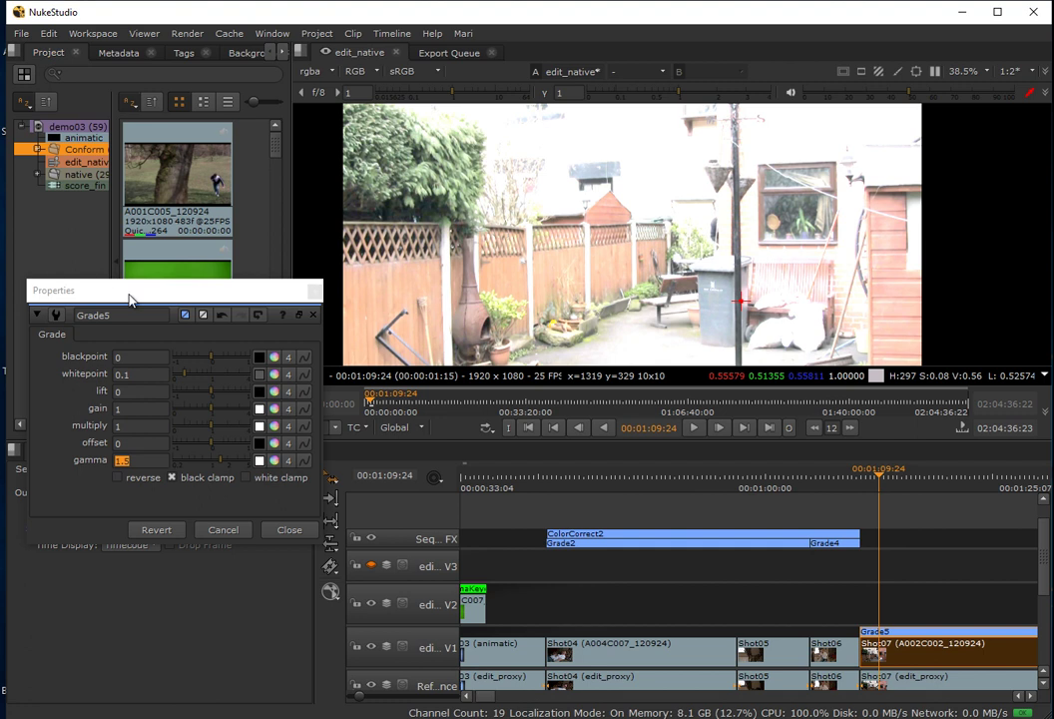
# Set whitepoint 0.1 and gamma 1.5 keyframes on Grade5 at 01:09:24.
pyautogui.moveTo(130, 296); pyautogui.dragTo(232, 217)
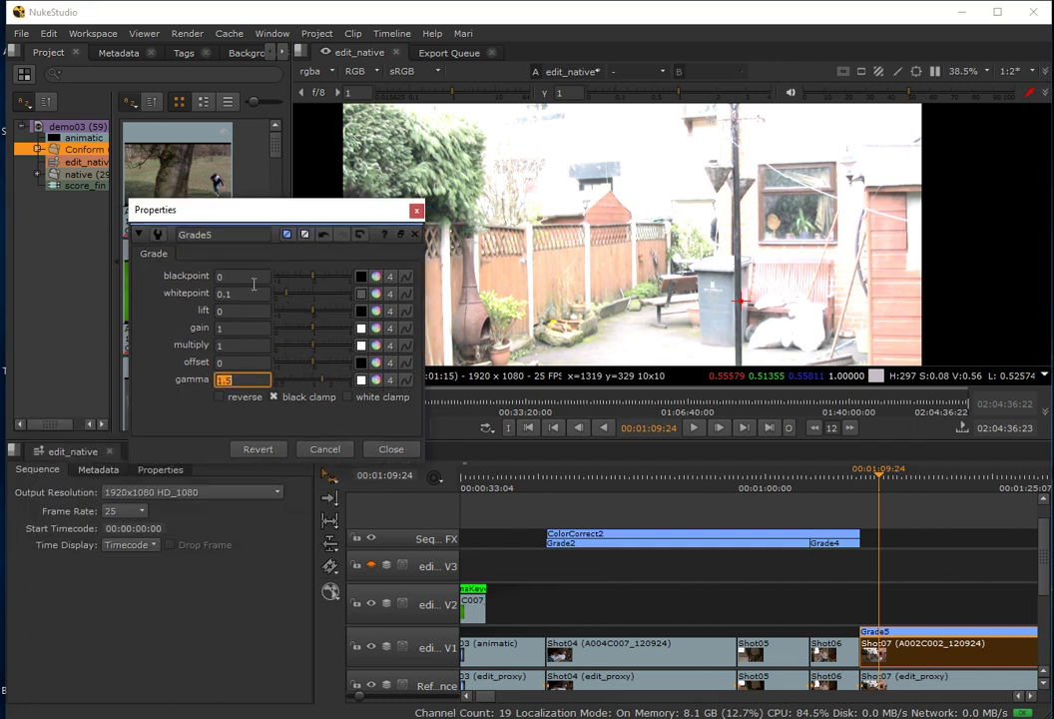
pyautogui.click(406, 277)
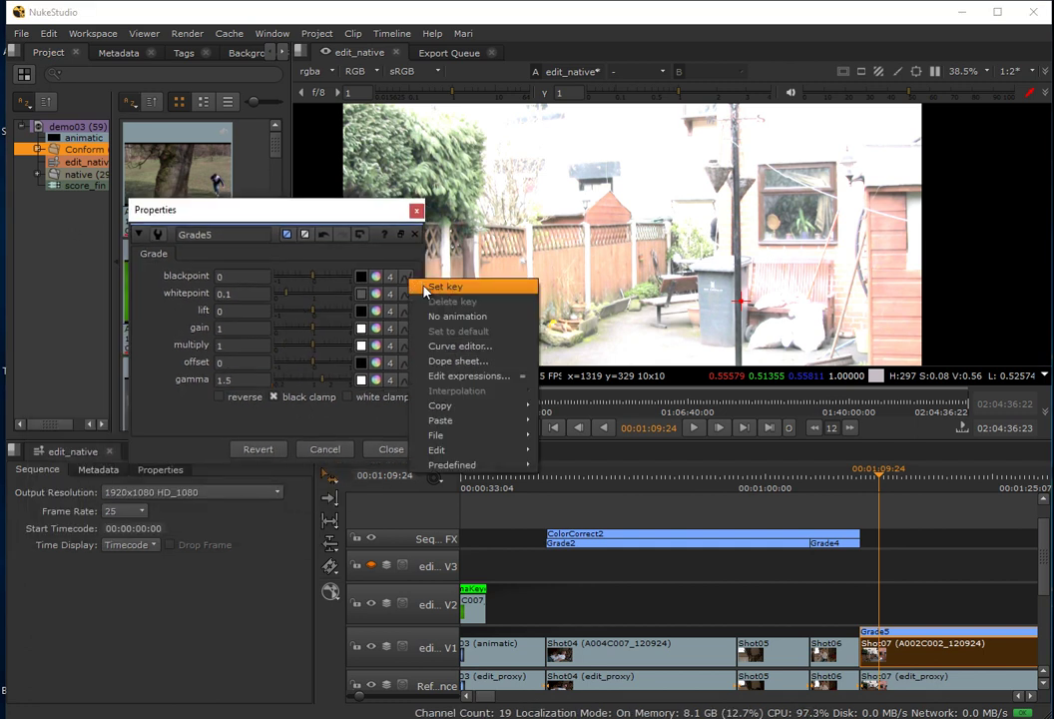
pyautogui.click(424, 287)
pyautogui.click(407, 291)
pyautogui.click(440, 301)
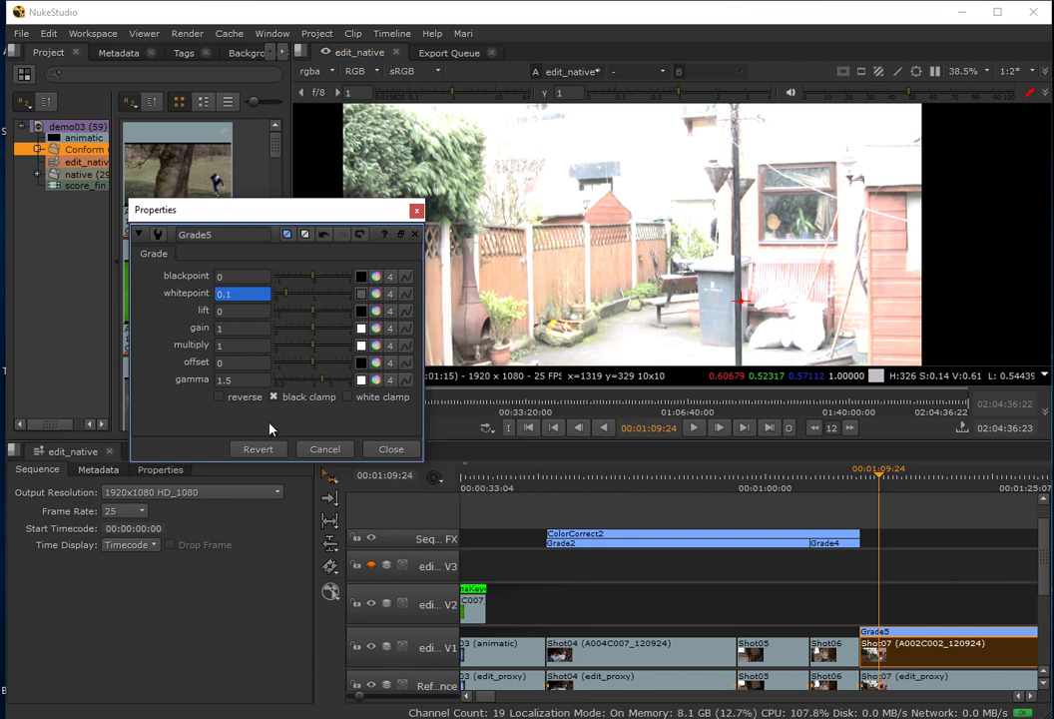
pyautogui.click(406, 379)
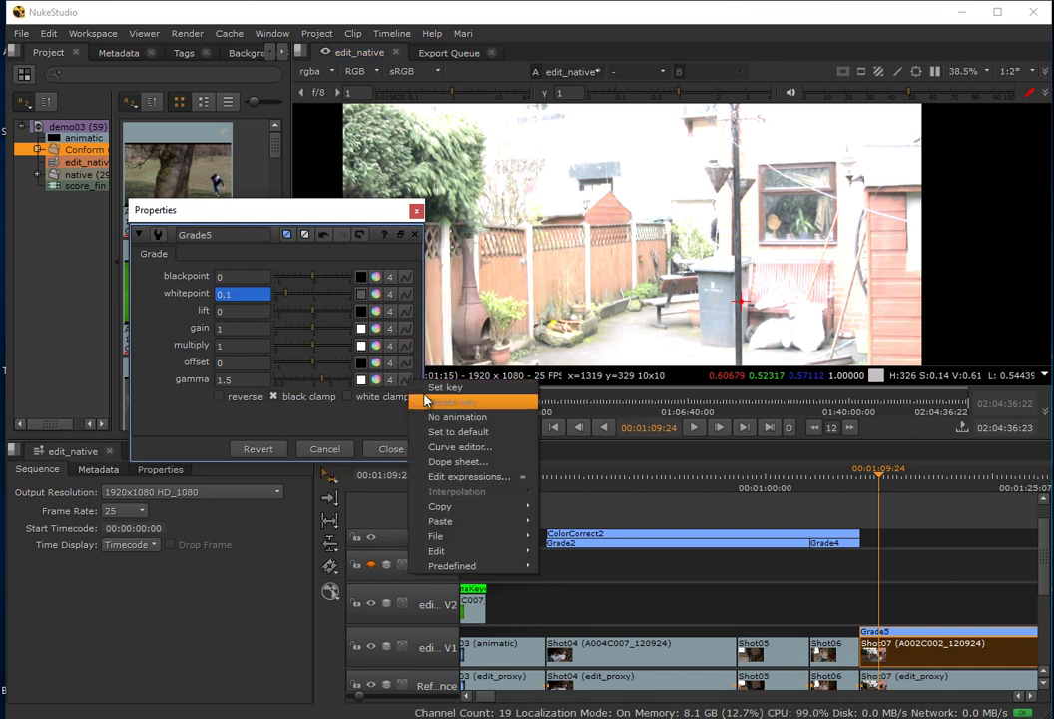
pyautogui.click(431, 387)
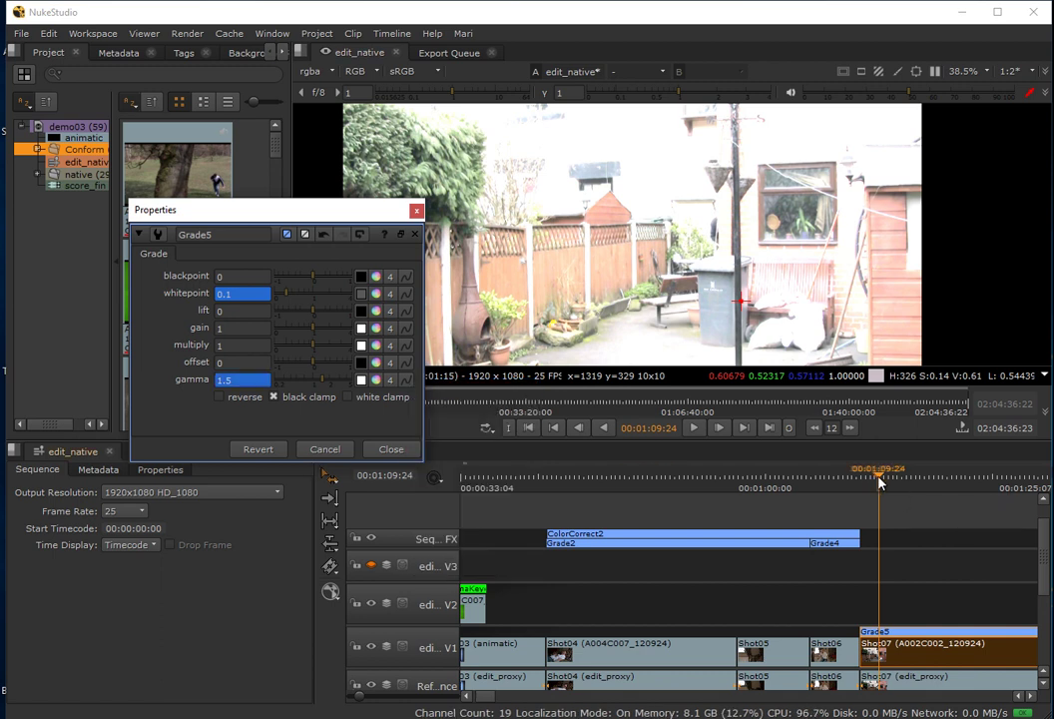
# At 01:10:14, key whitepoint and gamma back at 1, then return to 01:08:09.
pyautogui.moveTo(878, 479); pyautogui.dragTo(886, 477)
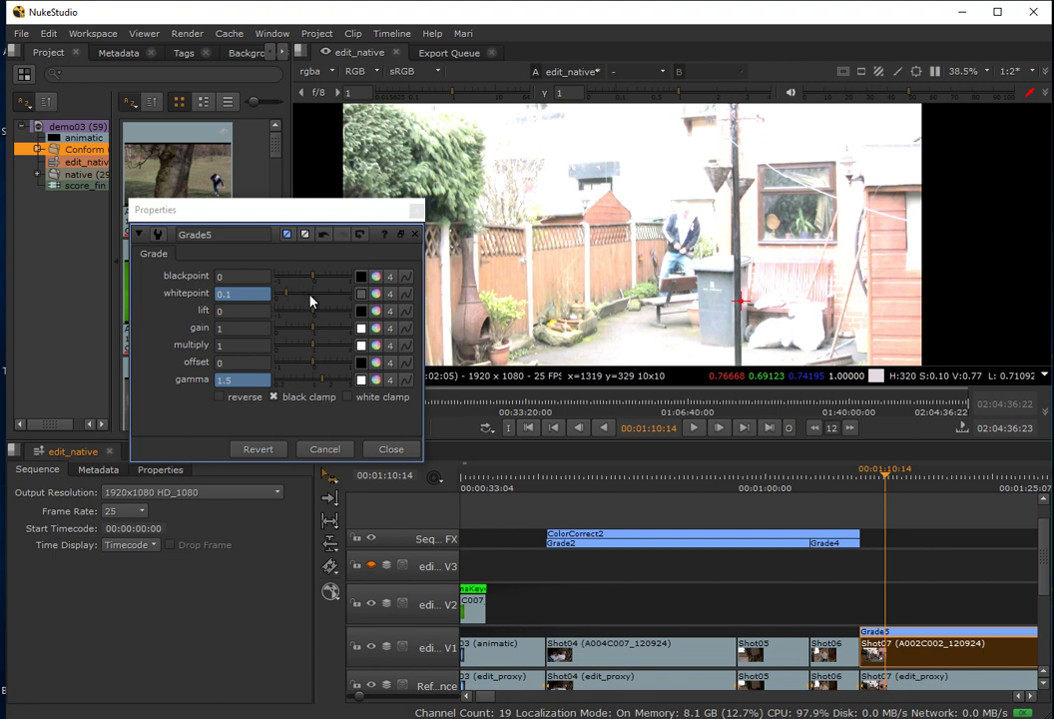
pyautogui.hotkey('ctrl', 'z')
pyautogui.hotkey('ctrl', 'z')
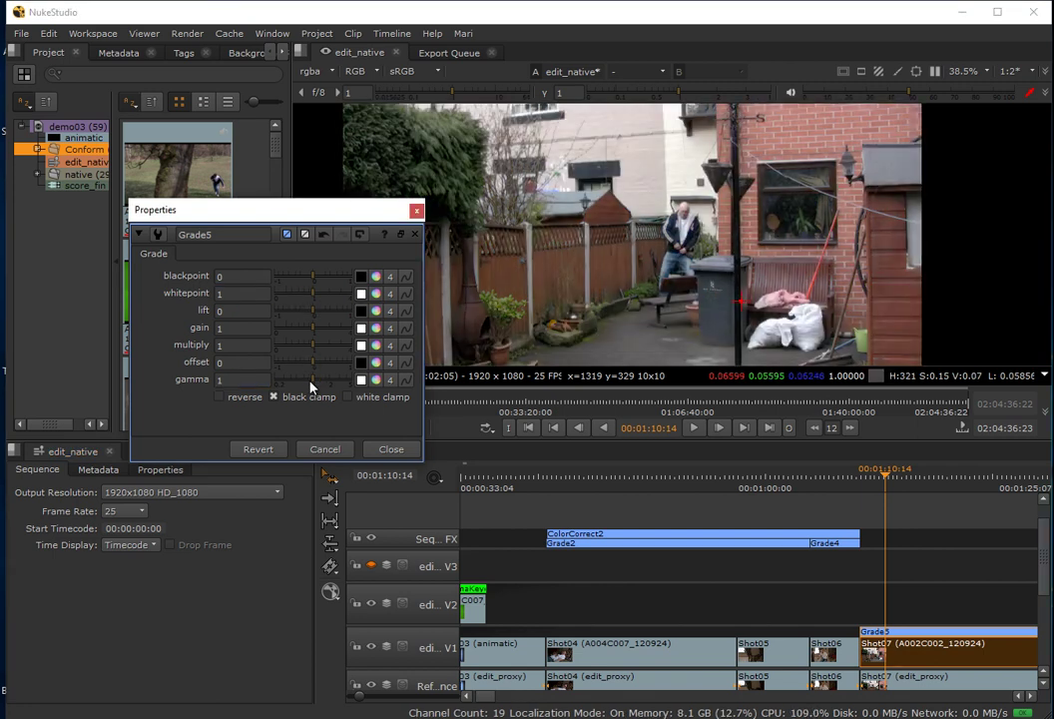
pyautogui.click(405, 292)
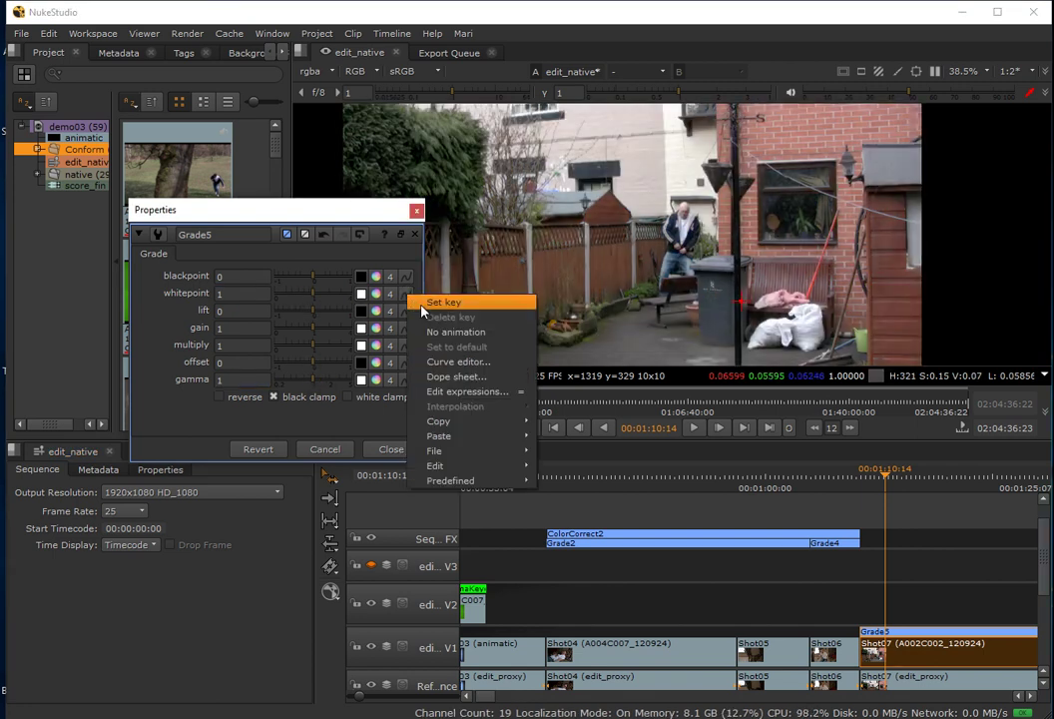
pyautogui.click(425, 304)
pyautogui.click(405, 380)
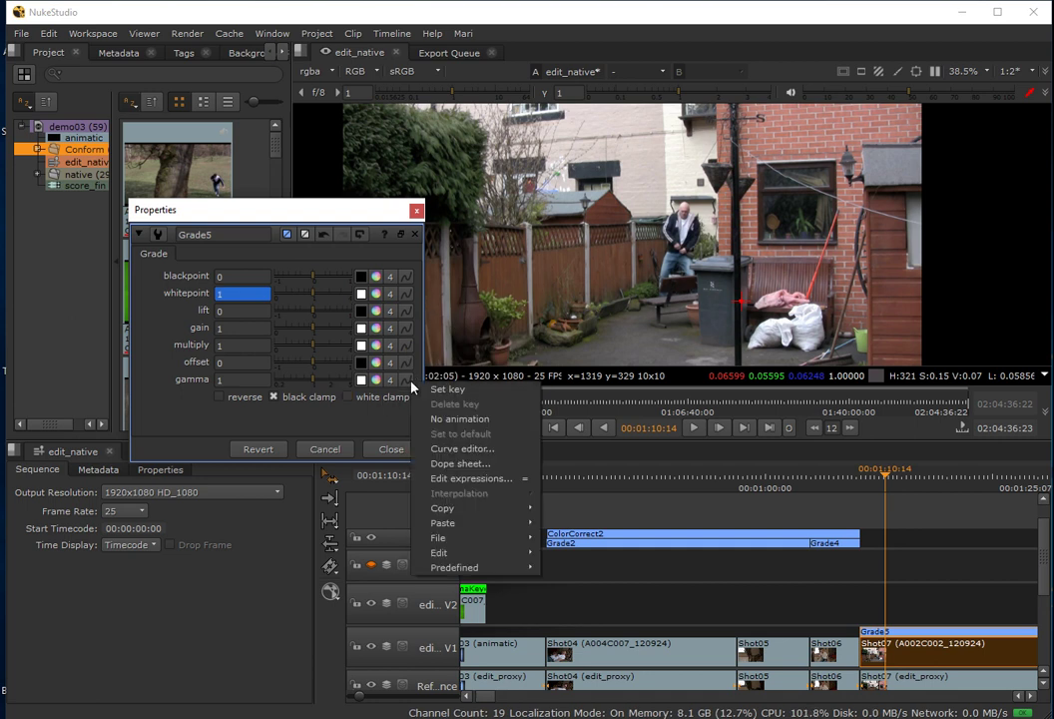
pyautogui.click(440, 388)
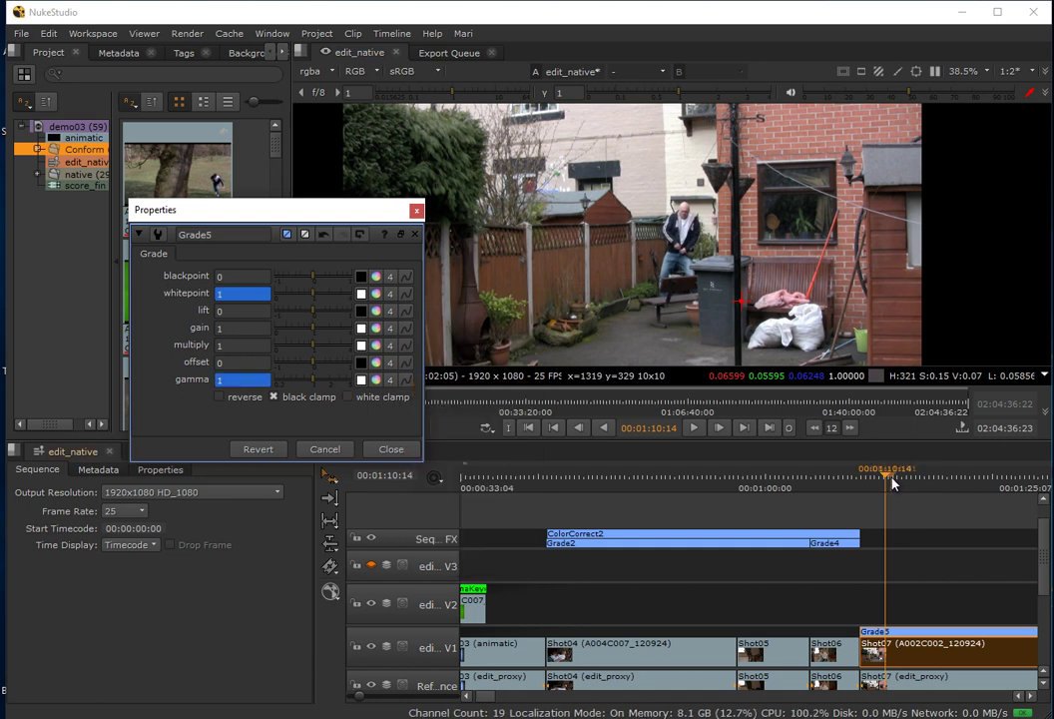
pyautogui.moveTo(891, 484)
pyautogui.mouseDown()
pyautogui.moveTo(851, 480)
pyautogui.moveTo(875, 480)
pyautogui.mouseUp()
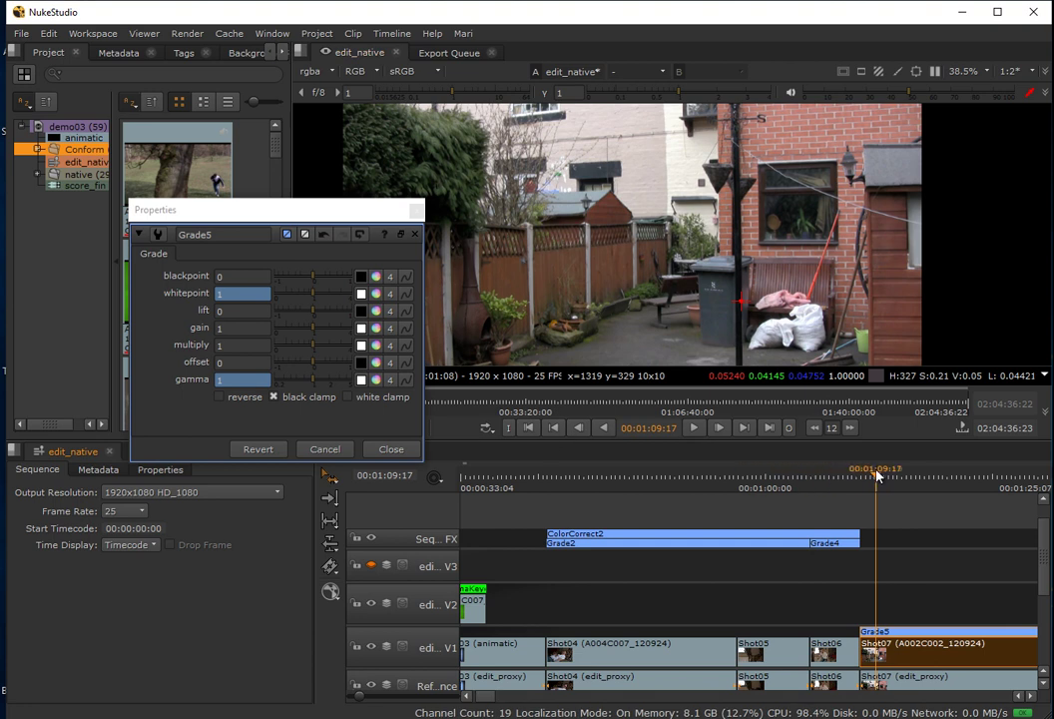
pyautogui.moveTo(879, 476); pyautogui.dragTo(864, 484)
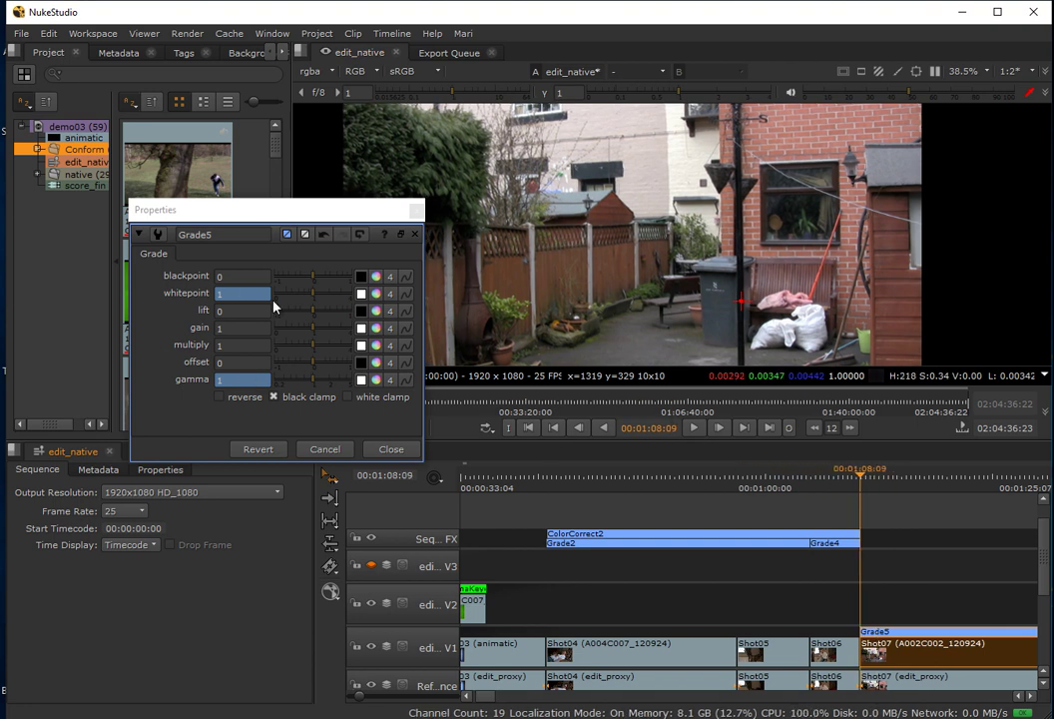
# At 01:08:09 set whitepoint 0.1 and gamma 1.5, scrub to check, and close Grade5.
pyautogui.click(245, 294)
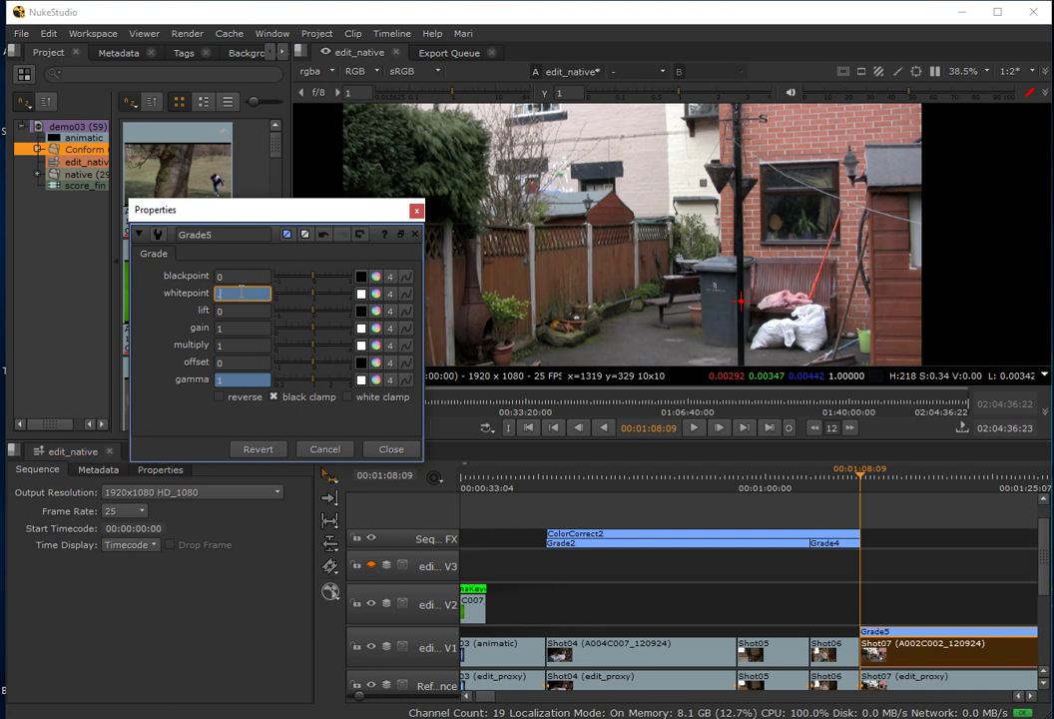
pyautogui.write('0.1')
pyautogui.press('Return')
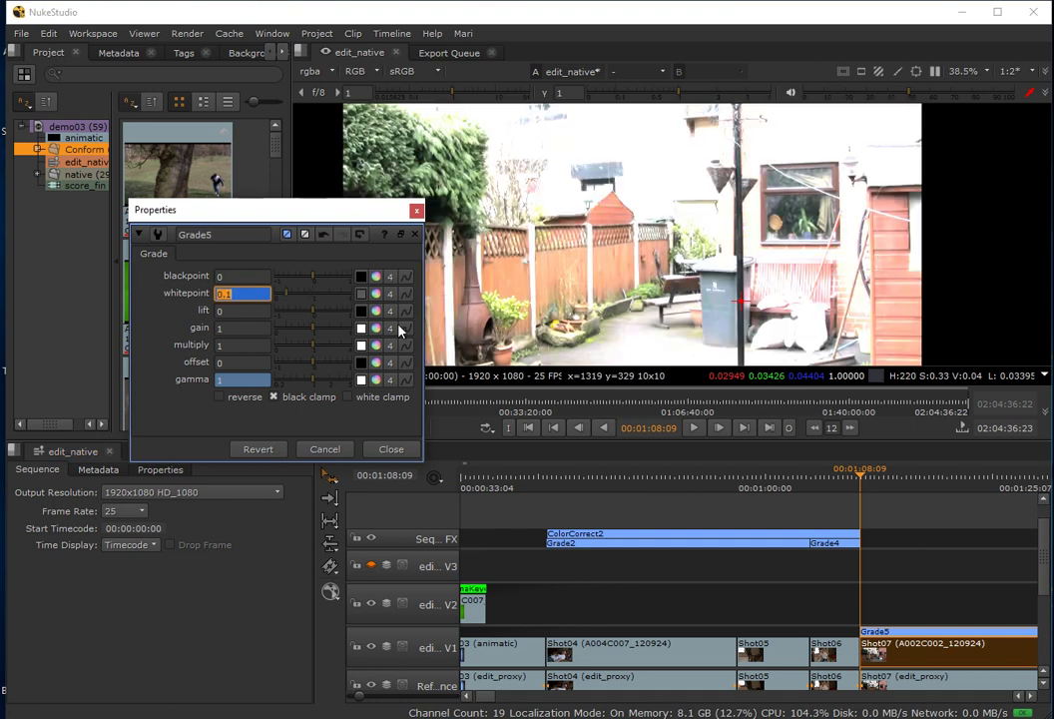
pyautogui.rightClick(406, 294)
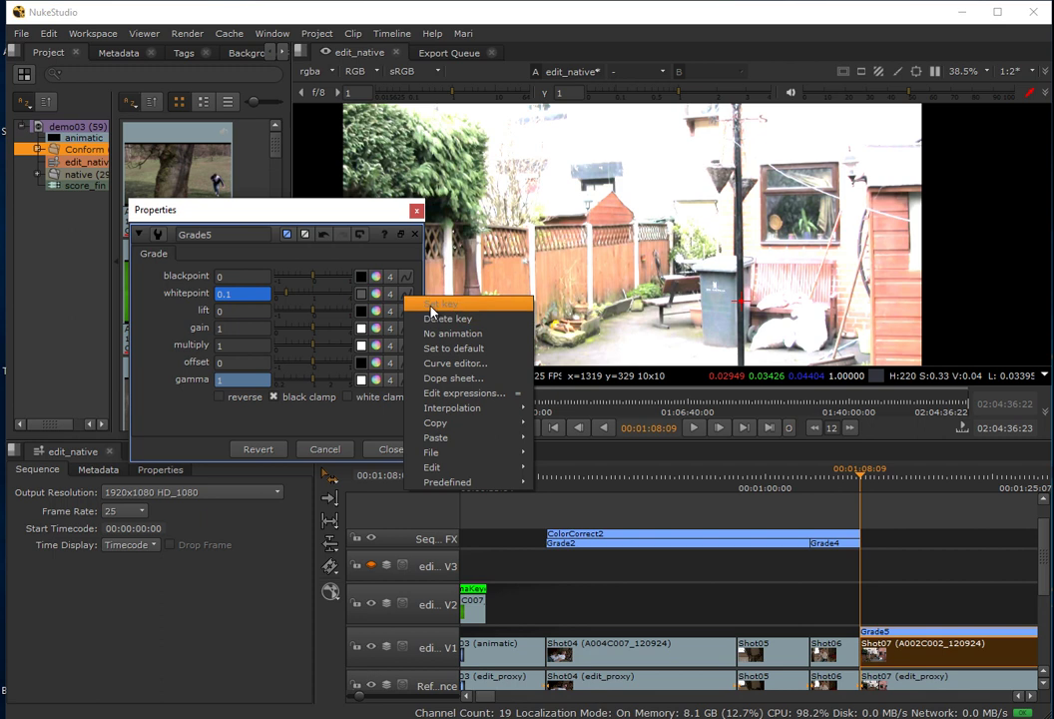
pyautogui.click(431, 319)
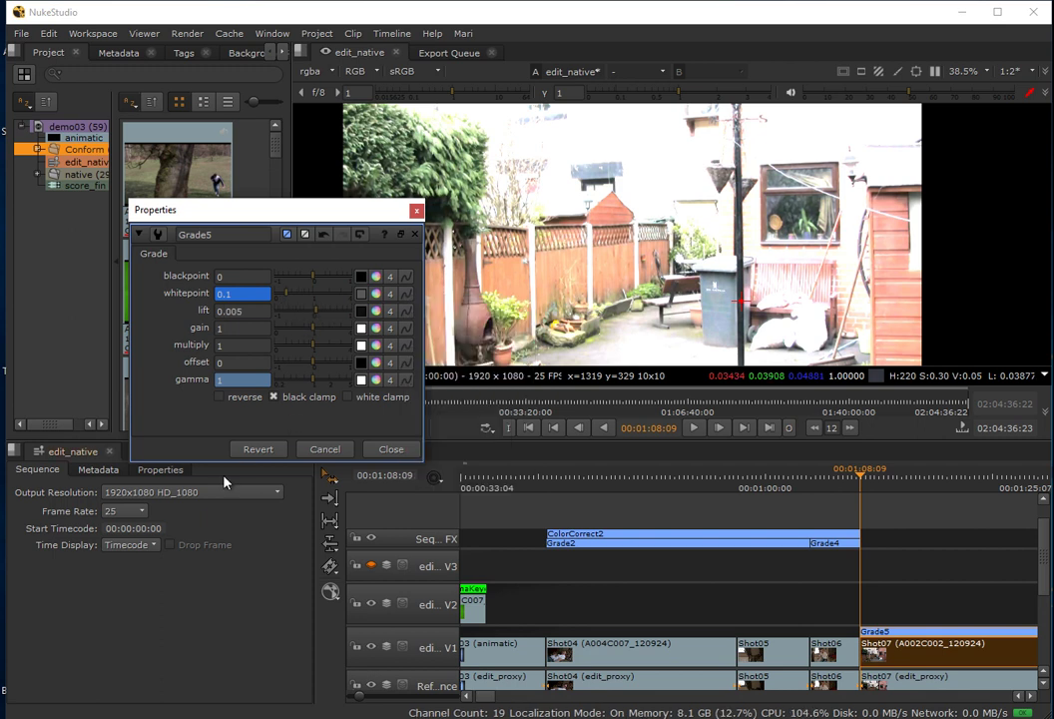
pyautogui.click(251, 380)
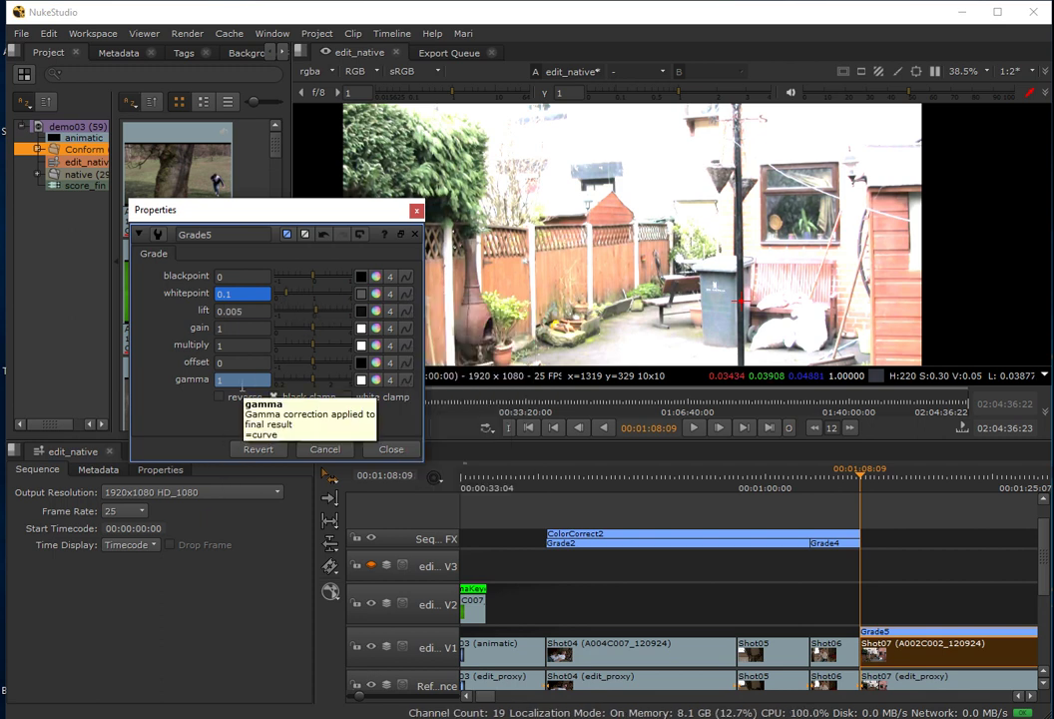
pyautogui.write('1.5')
pyautogui.press('Return')
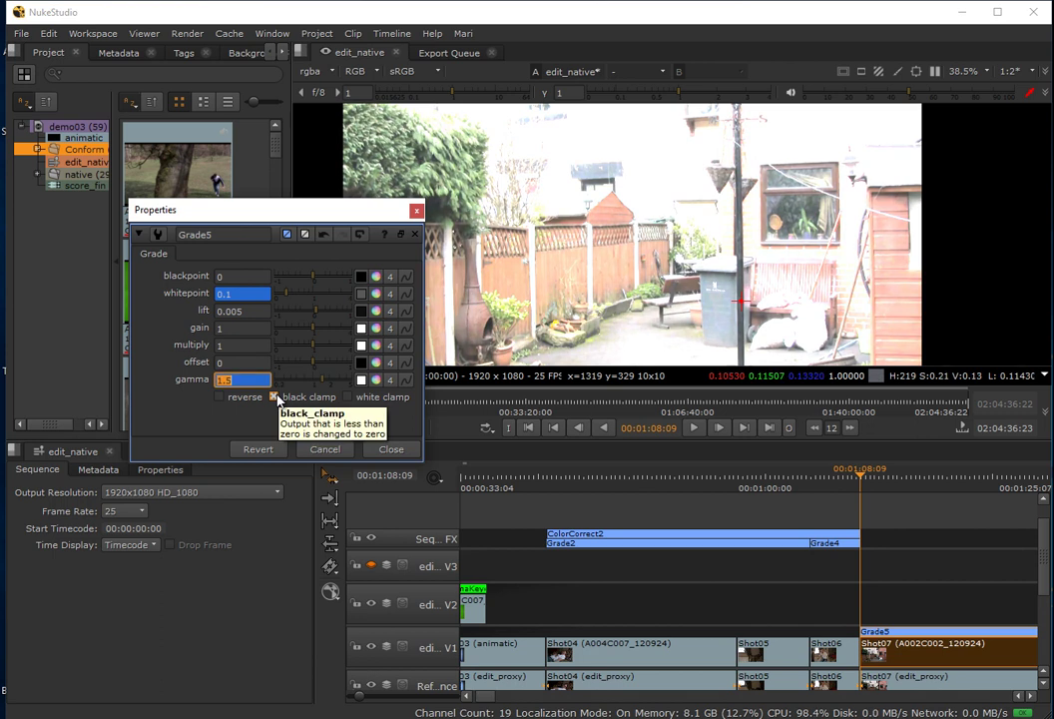
pyautogui.click(409, 379)
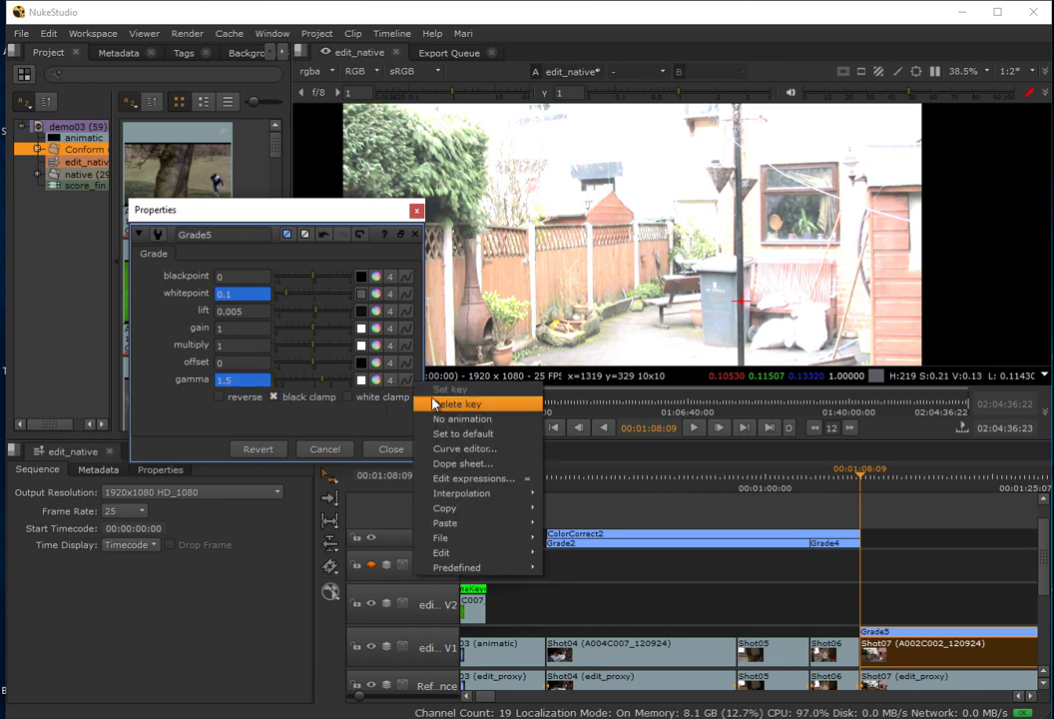
pyautogui.click(865, 485)
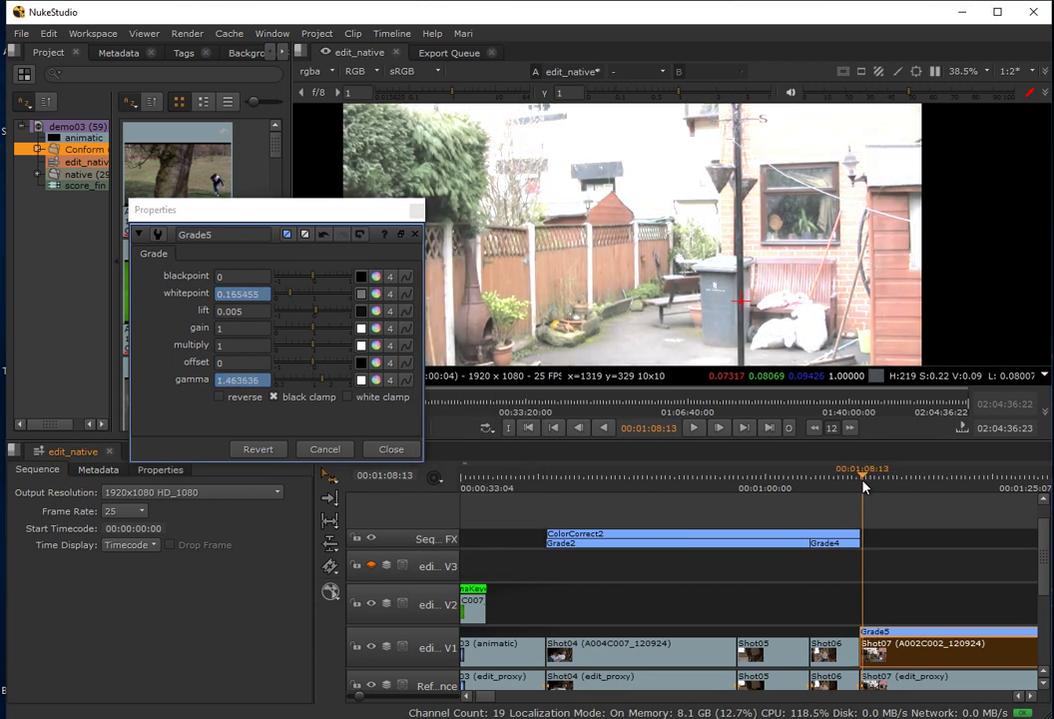
pyautogui.moveTo(865, 486); pyautogui.dragTo(895, 511)
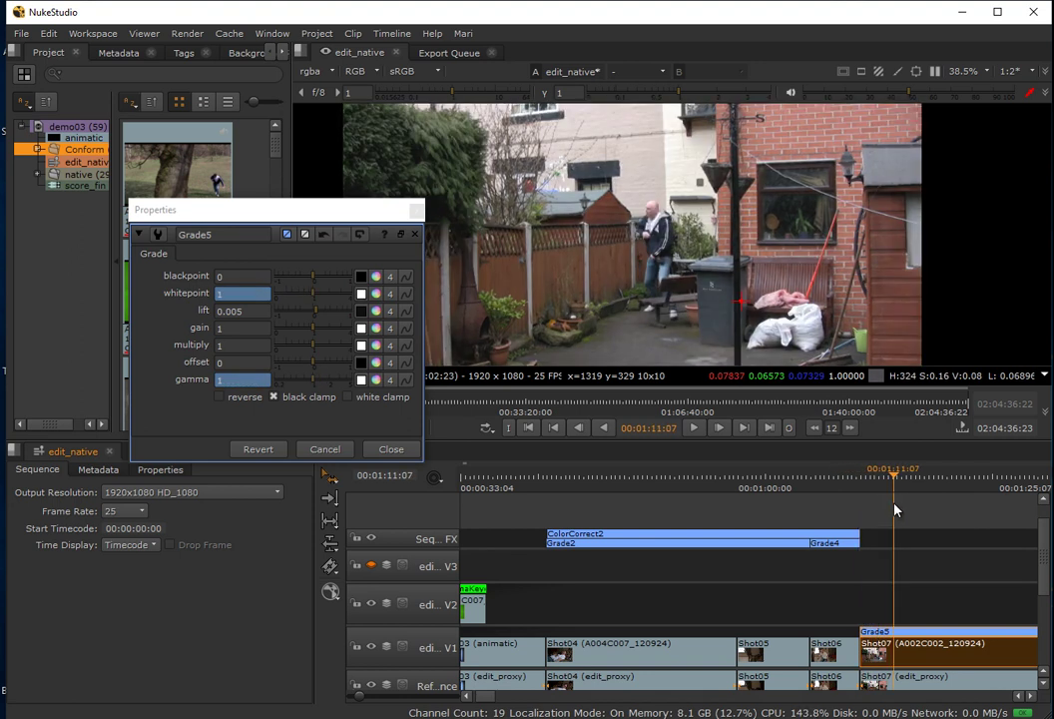
pyautogui.click(416, 234)
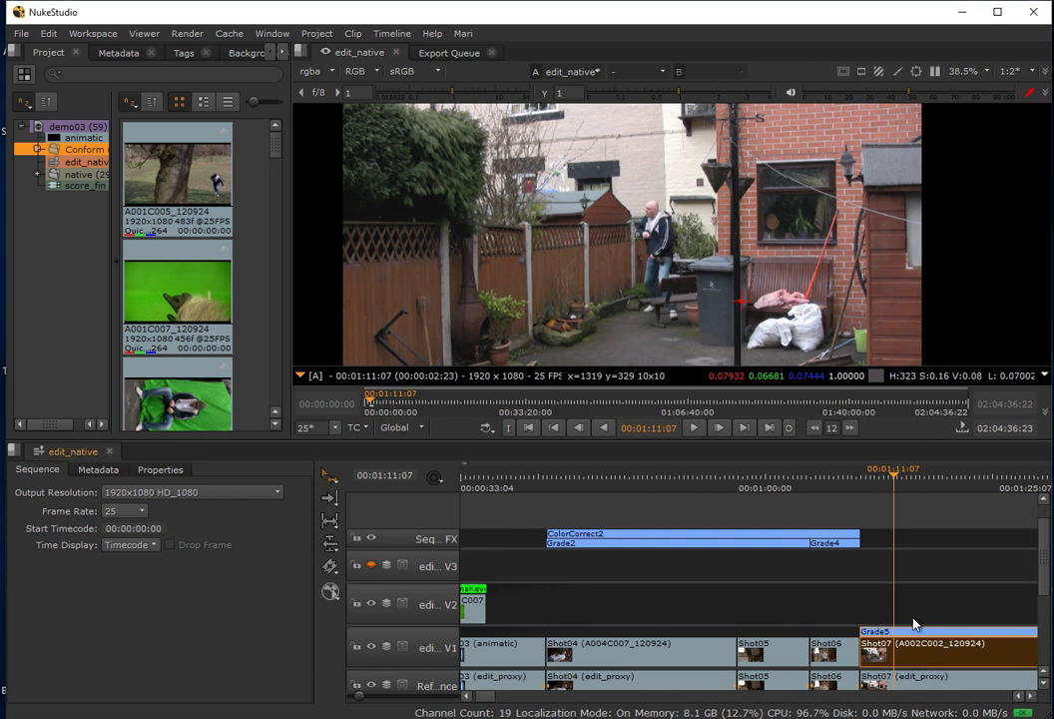
# Open a floating Dope Sheet, enlarge it and move it up and left.
pyautogui.click(272, 33)
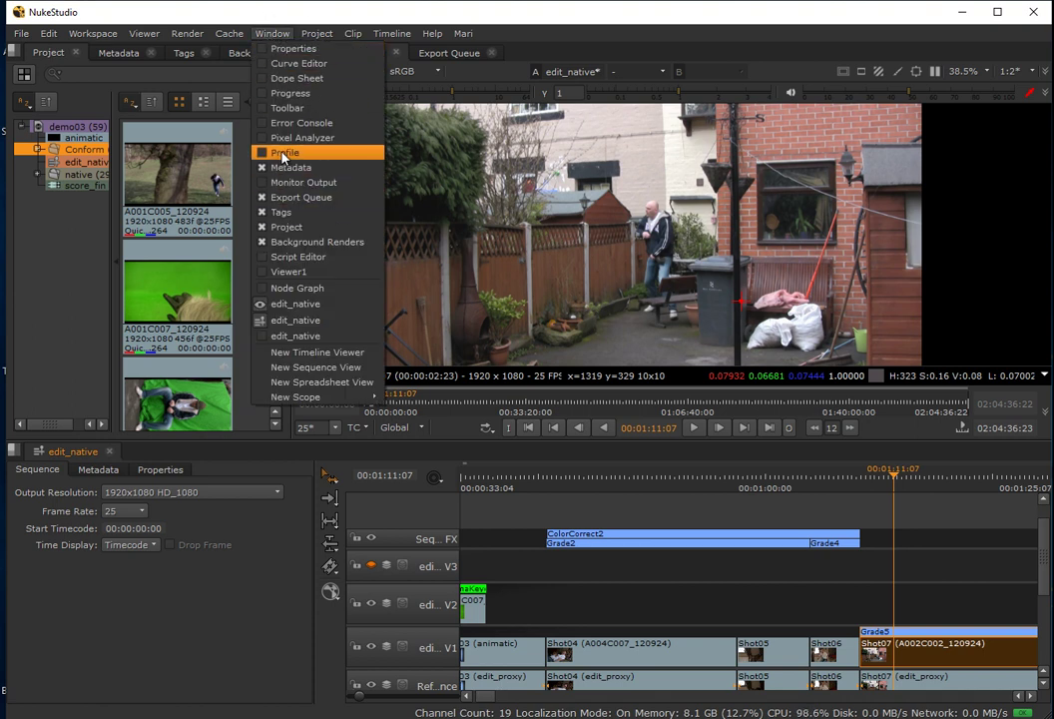
pyautogui.click(284, 78)
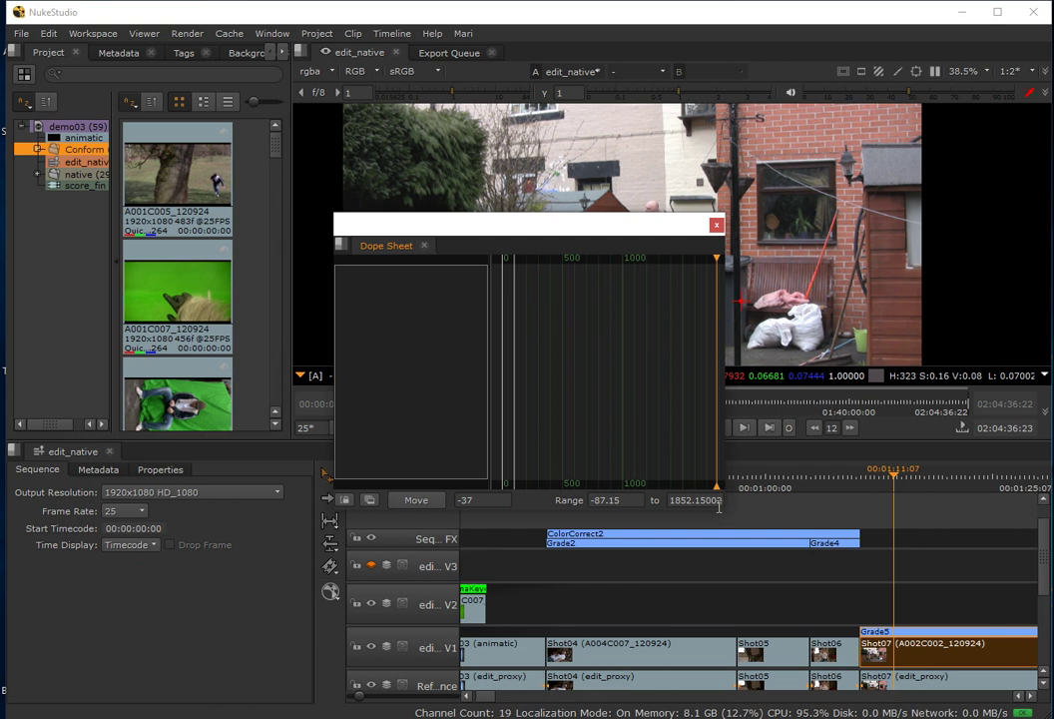
pyautogui.moveTo(725, 512); pyautogui.dragTo(956, 548)
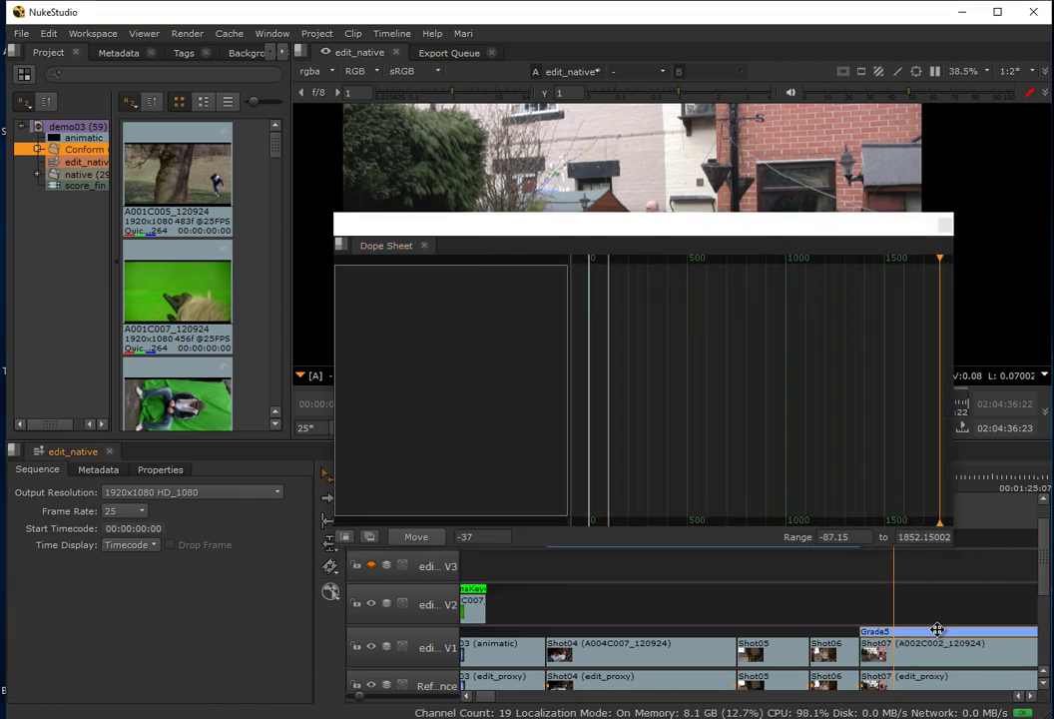
pyautogui.scroll(3, 936, 631)
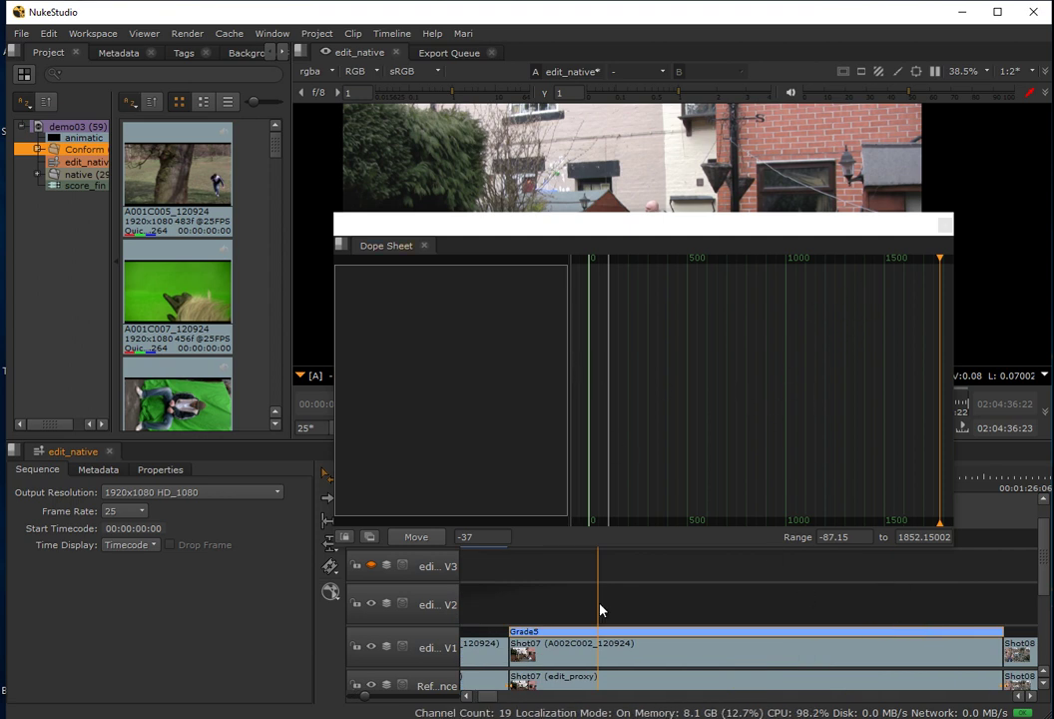
pyautogui.moveTo(592, 240); pyautogui.dragTo(544, 92)
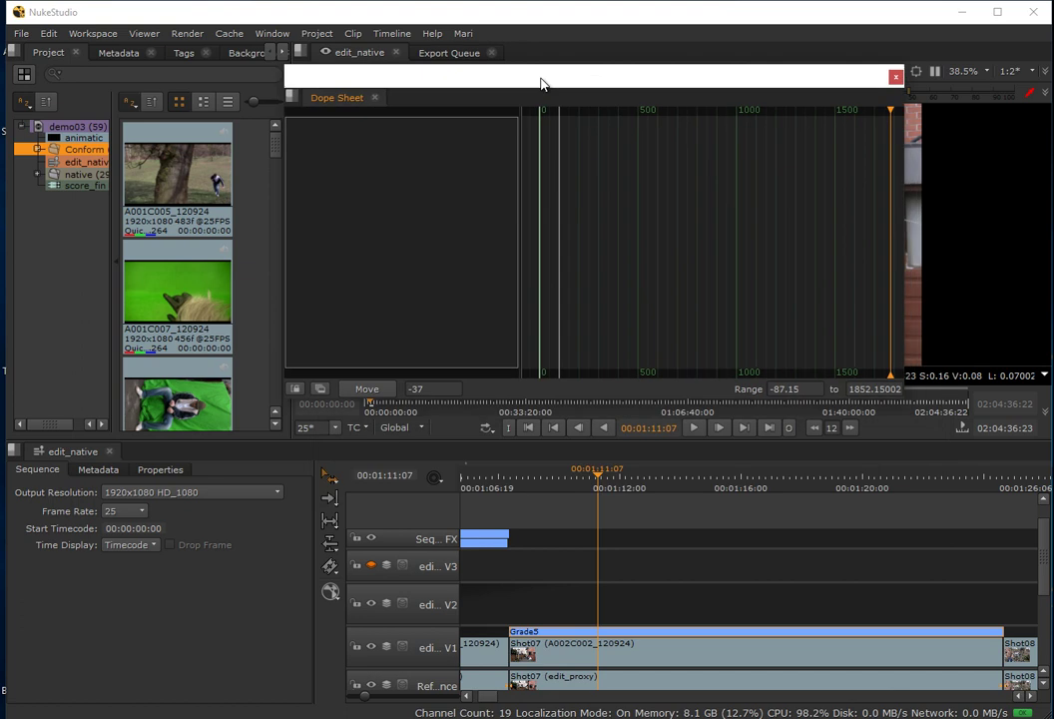
# Reopen Grade5's properties, then frame and select all its keyframes in the Dope Sheet.
pyautogui.doubleClick(635, 631)
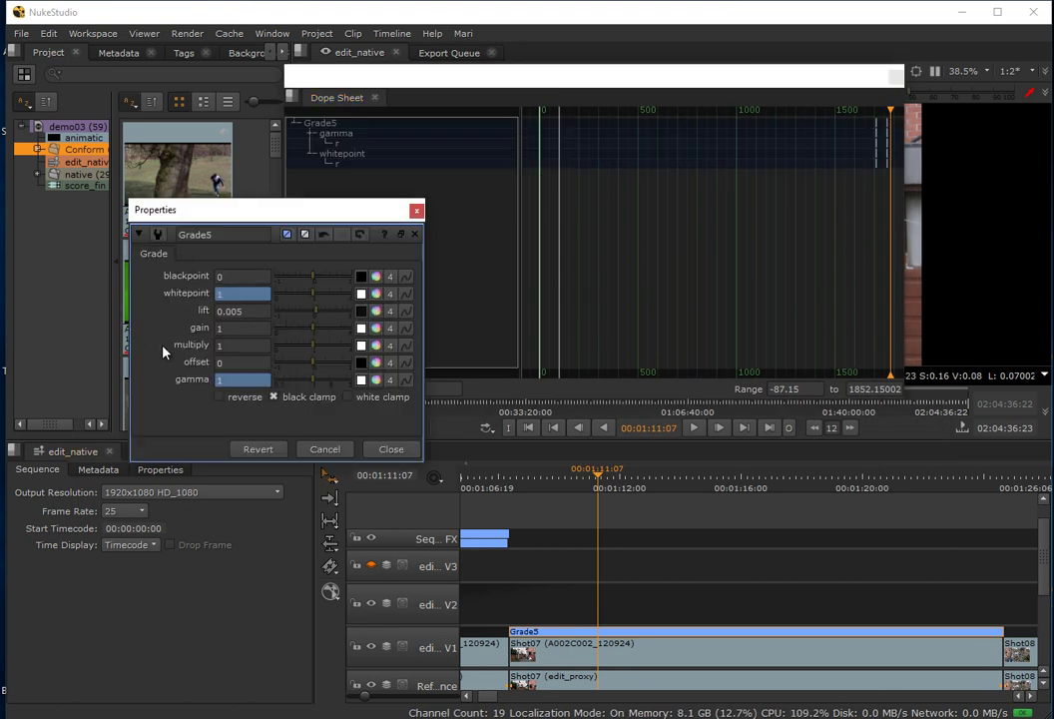
pyautogui.click(645, 89)
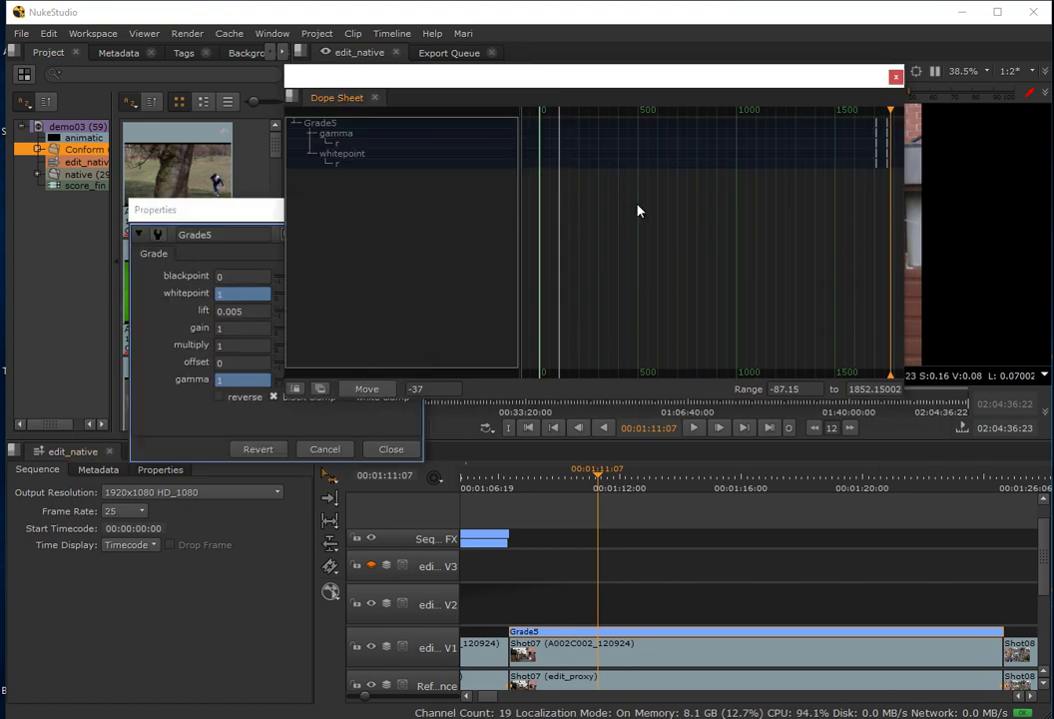
pyautogui.press('f')
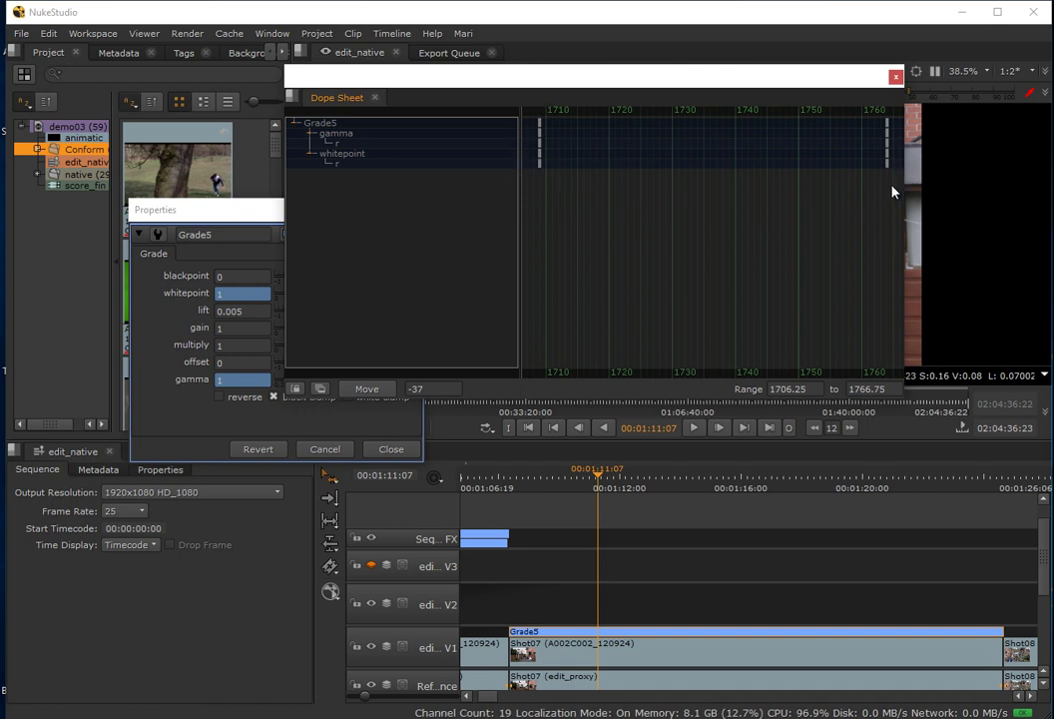
pyautogui.moveTo(884, 162); pyautogui.dragTo(508, 100)
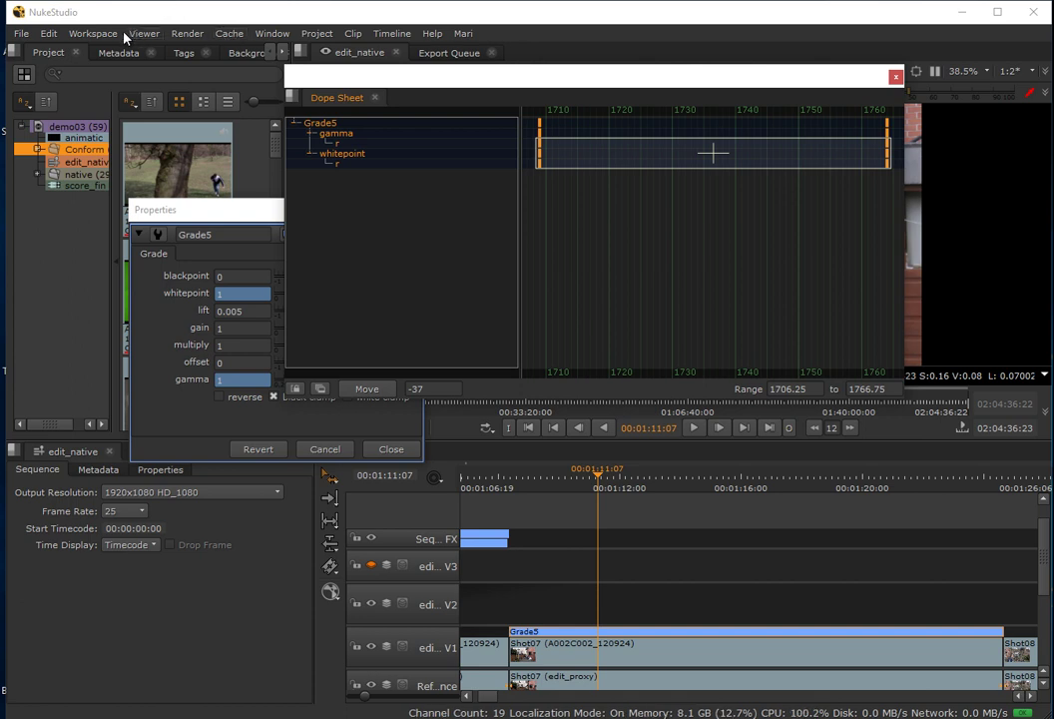
pyautogui.click(282, 38)
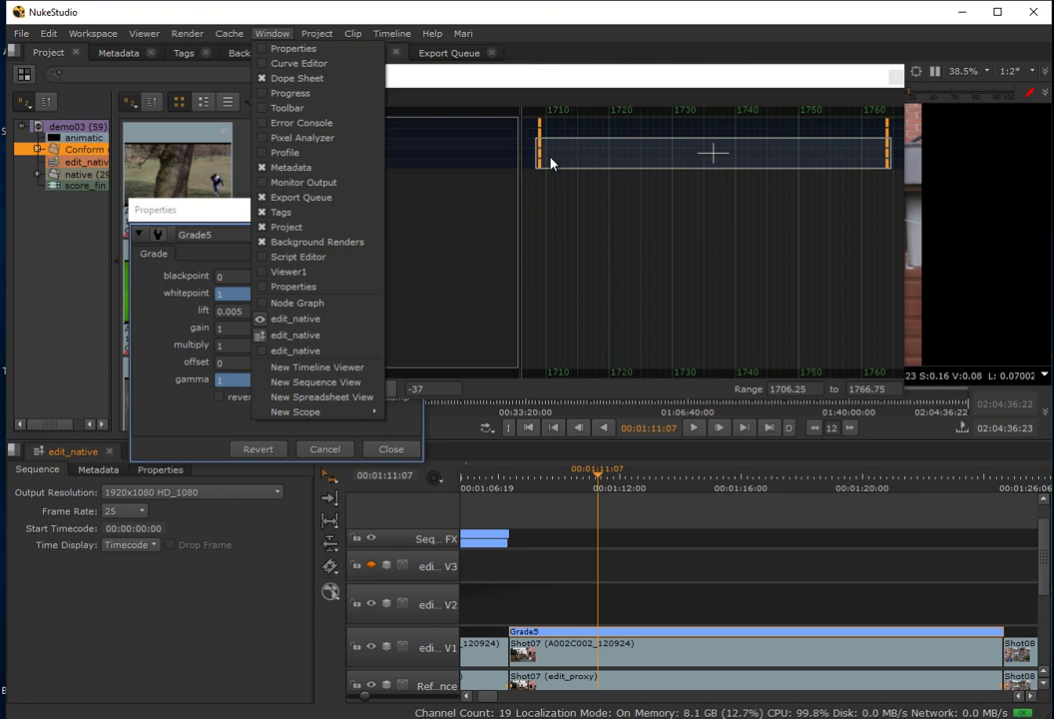
# In an enlarged Curve Editor, ease out the first keys of the gamma and whitepoint curves.
pyautogui.click(263, 65)
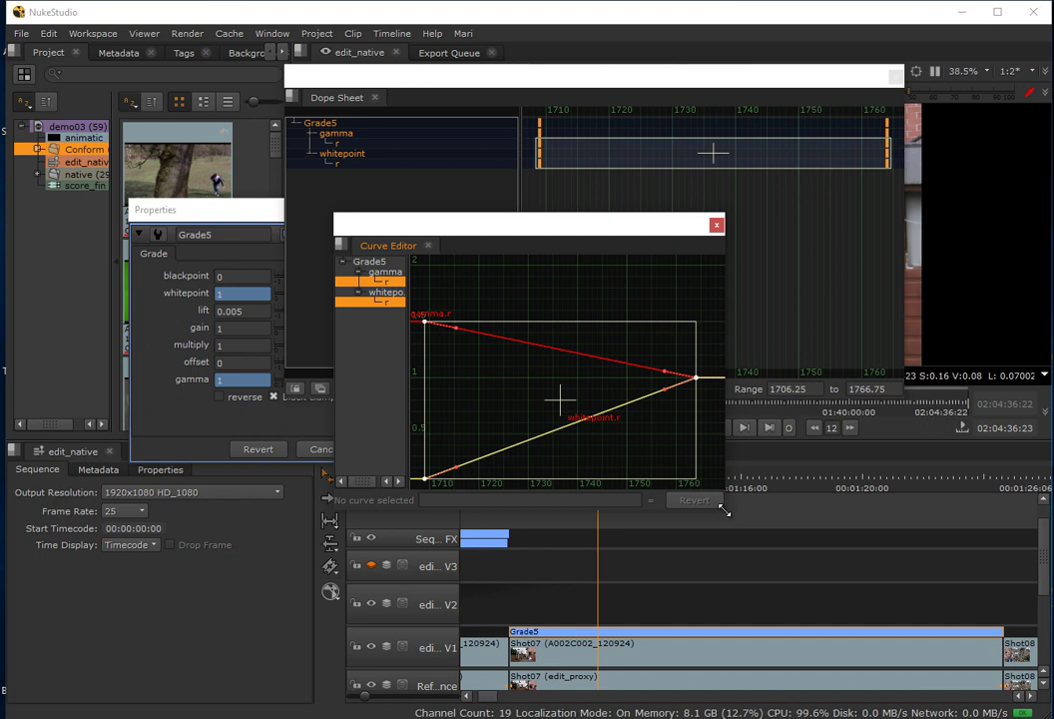
pyautogui.moveTo(724, 510); pyautogui.dragTo(975, 623)
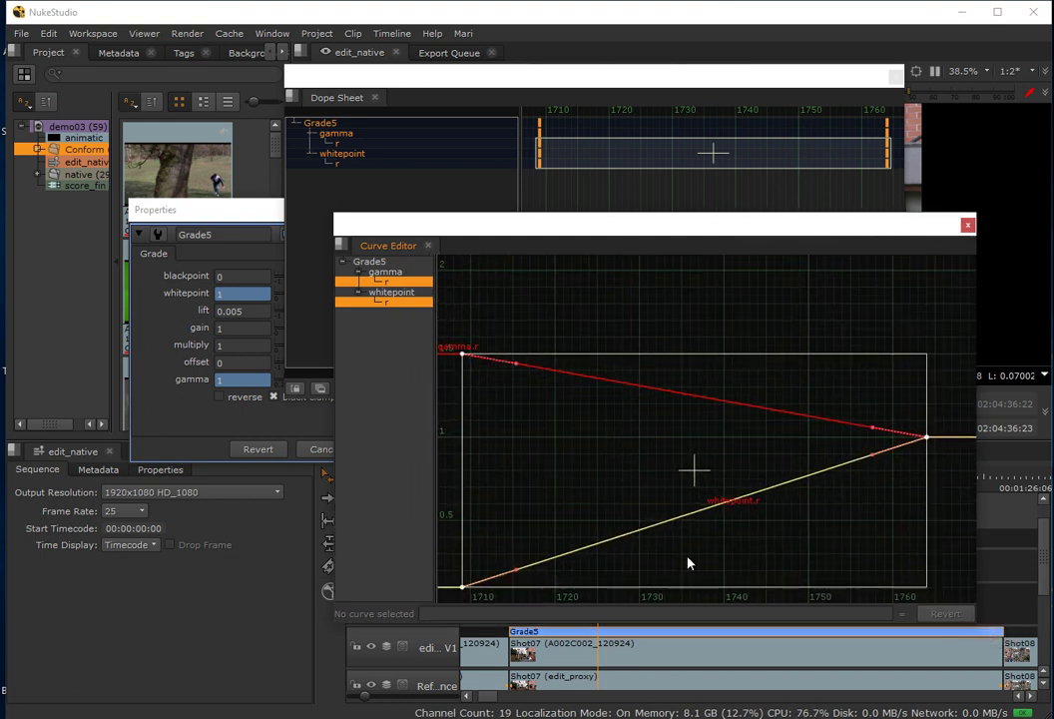
pyautogui.click(517, 371)
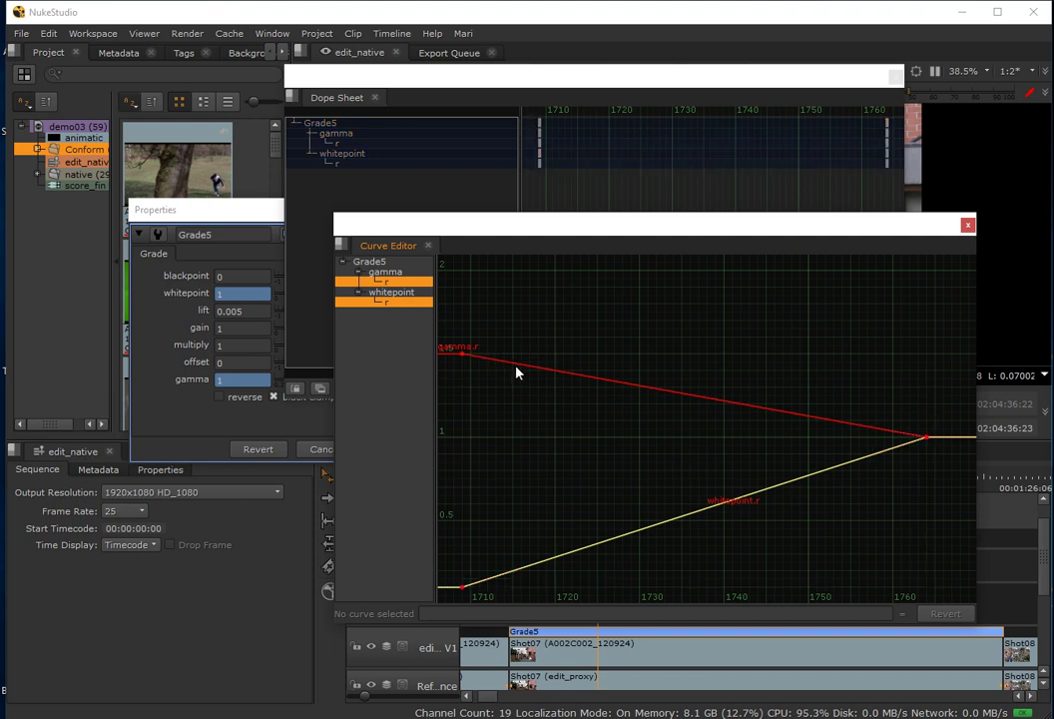
pyautogui.click(461, 356)
pyautogui.moveTo(517, 365); pyautogui.dragTo(515, 380)
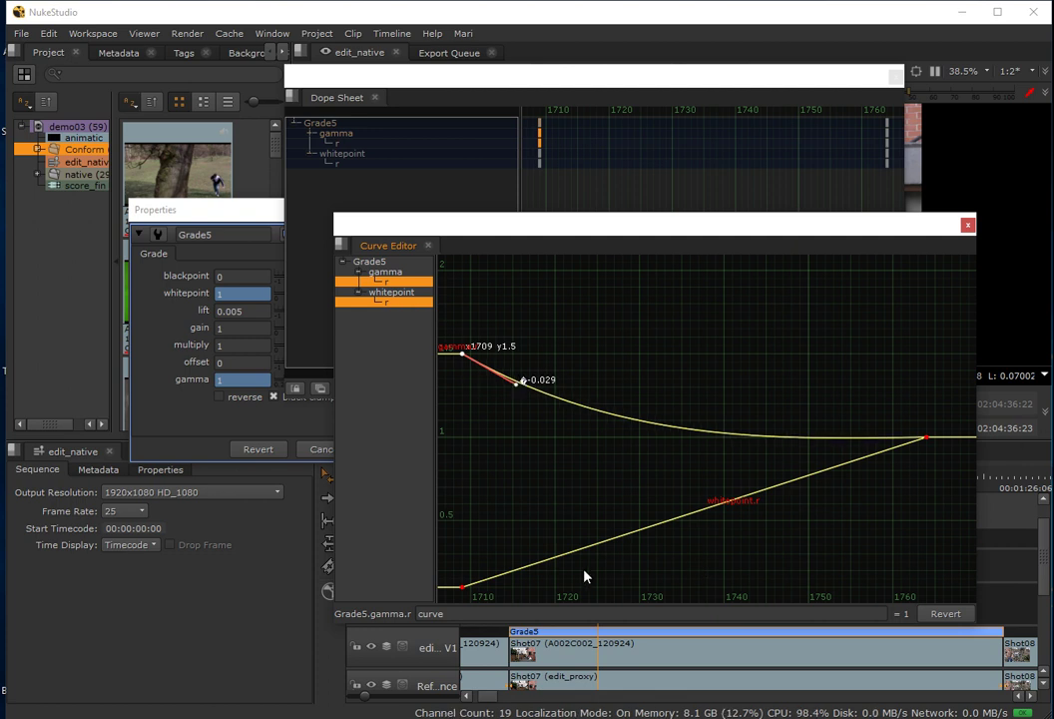
pyautogui.click(462, 587)
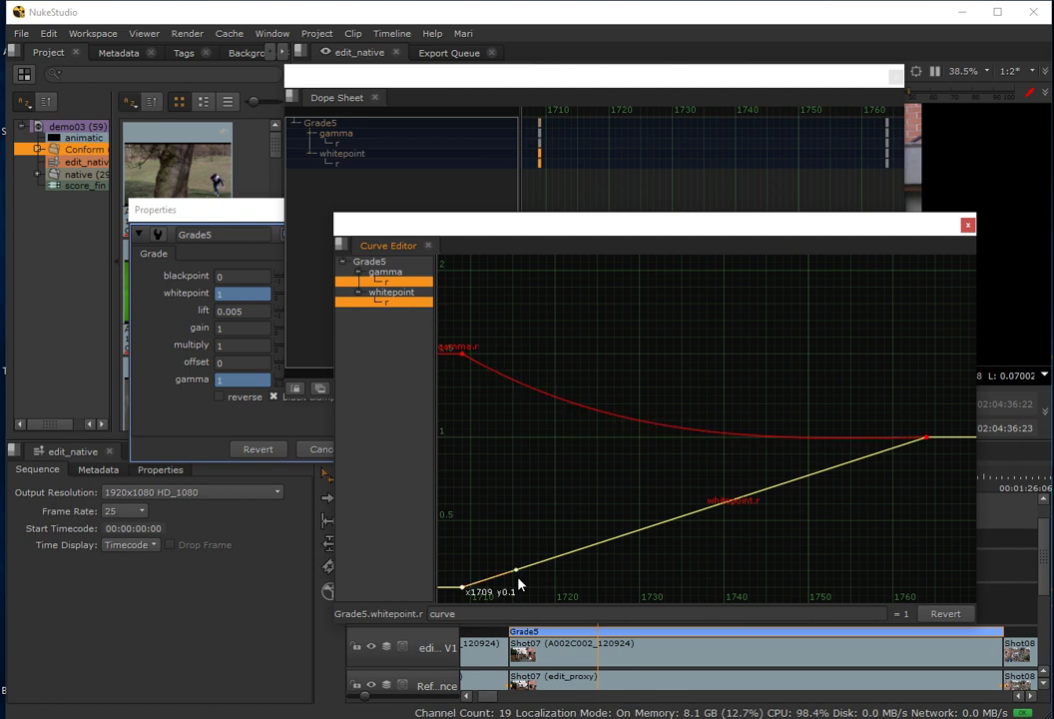
pyautogui.moveTo(515, 568); pyautogui.dragTo(511, 539)
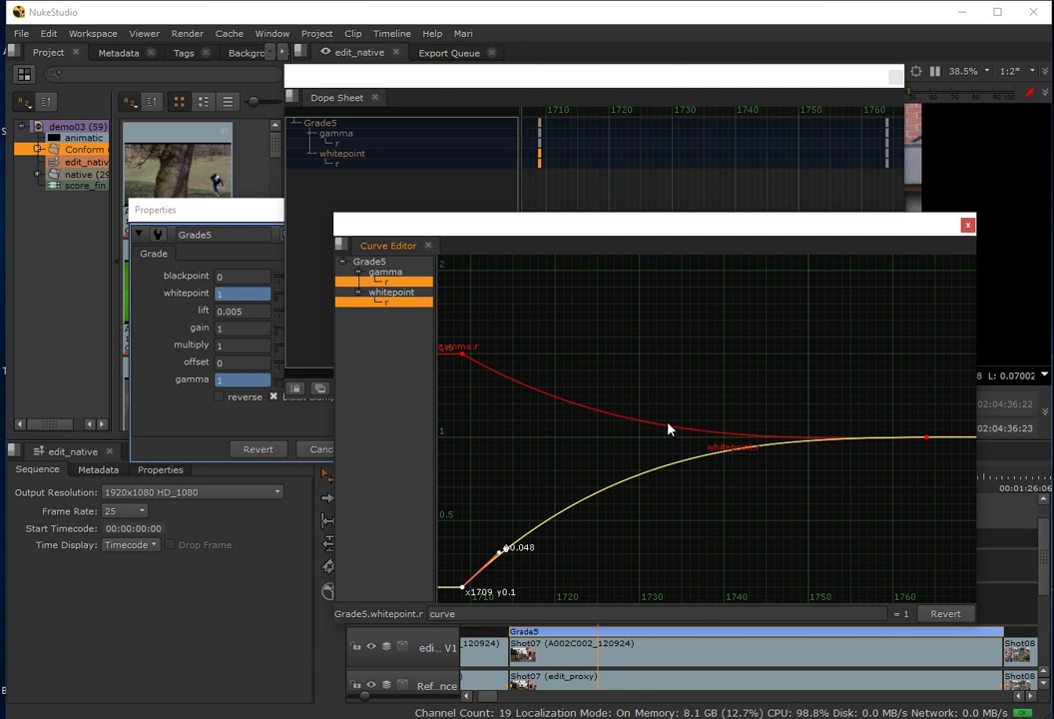
# Close the Curve Editor and Dope Sheet, play the eased grade from before Shot07, close Grade5.
pyautogui.click(966, 226)
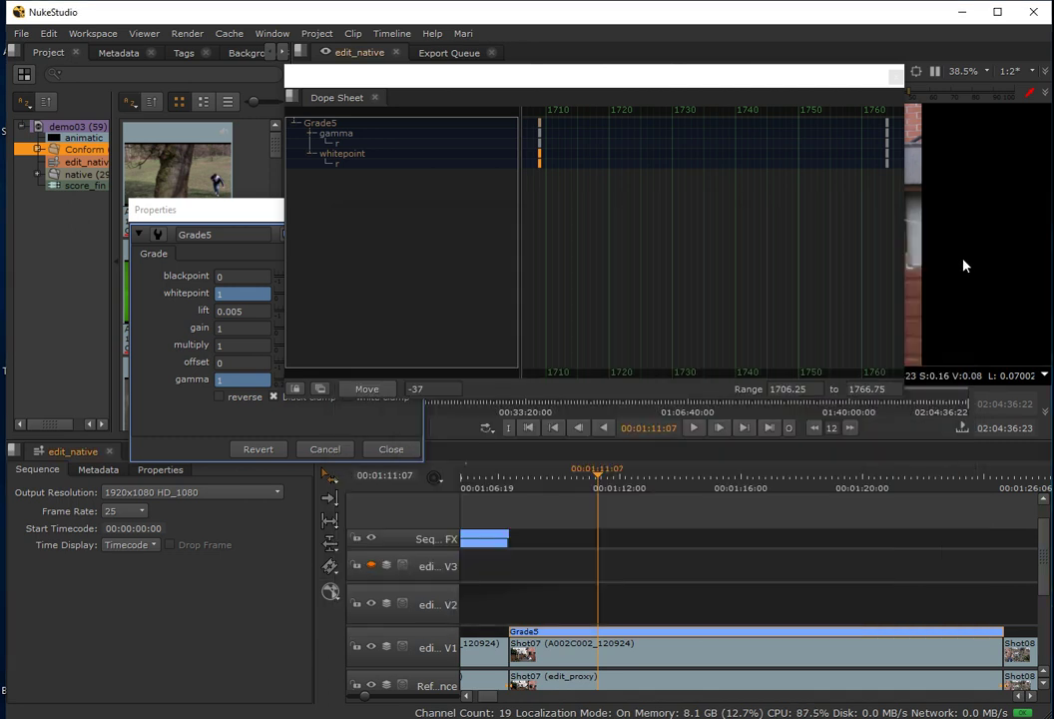
pyautogui.click(894, 76)
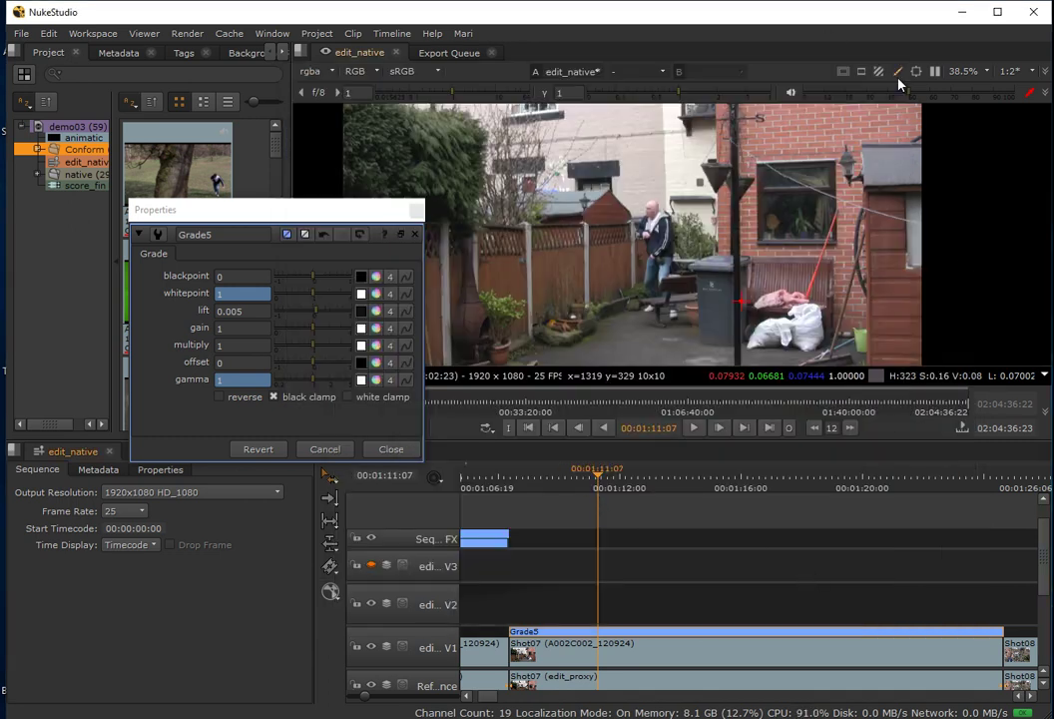
pyautogui.moveTo(596, 482); pyautogui.dragTo(559, 518)
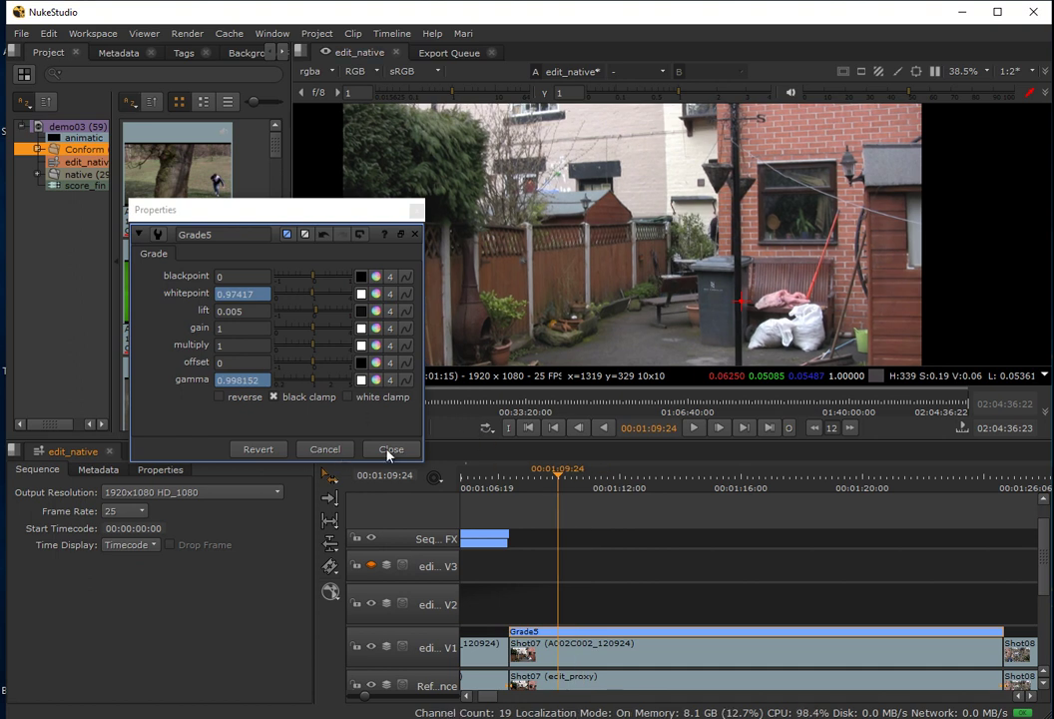
pyautogui.moveTo(529, 486); pyautogui.dragTo(501, 489)
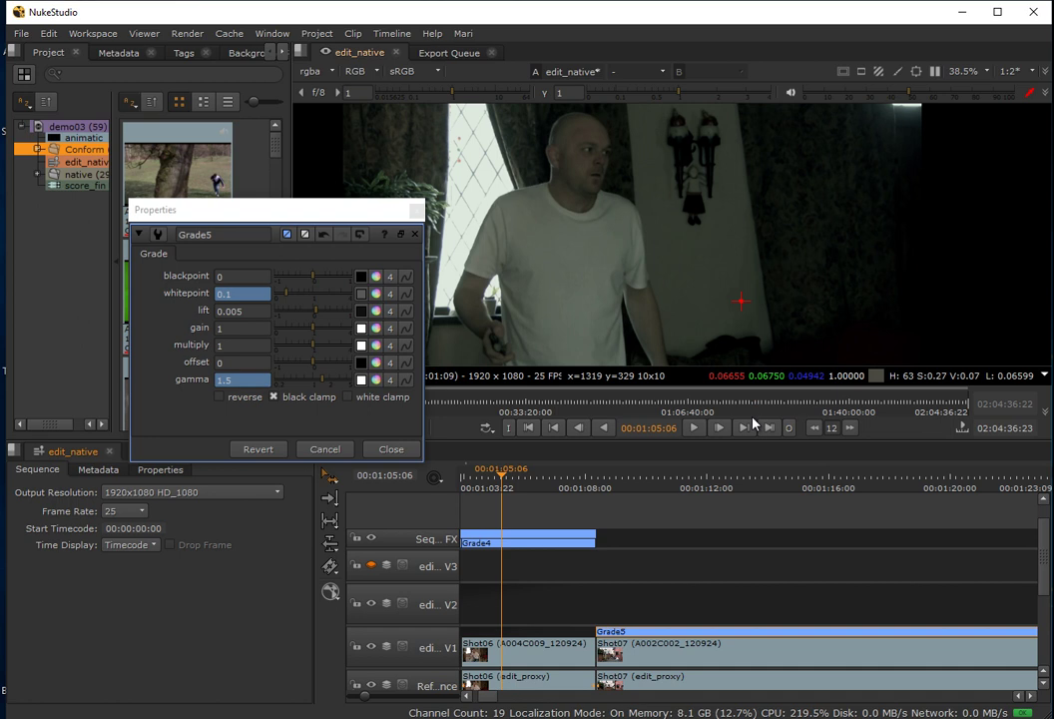
pyautogui.click(693, 428)
pyautogui.click(416, 230)
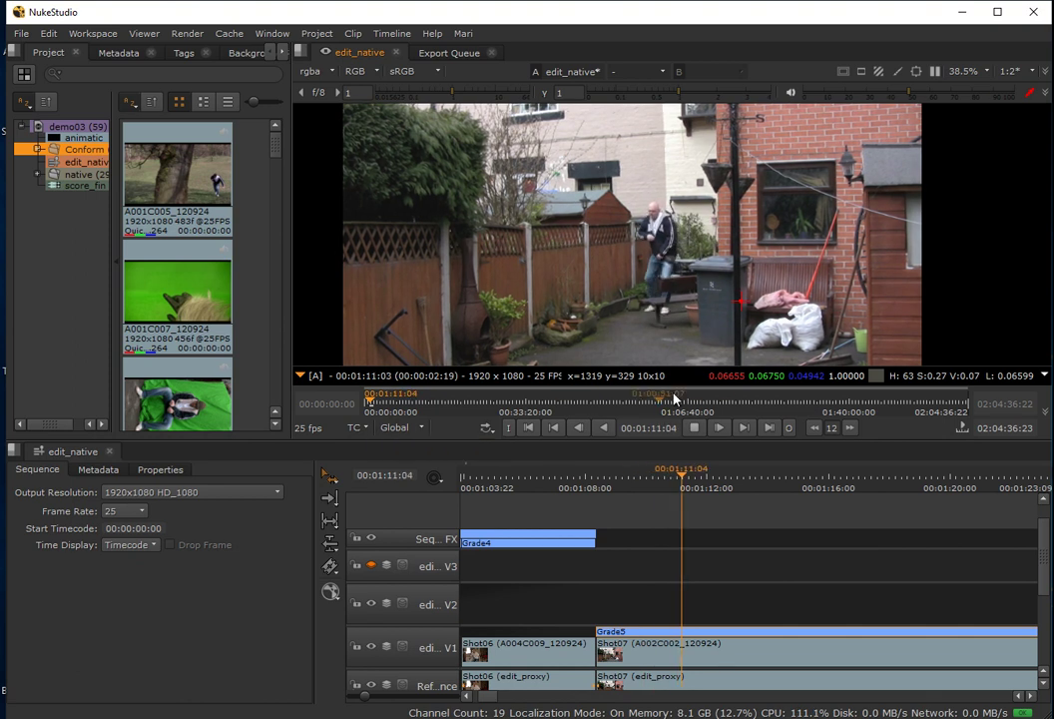
# Stop playback and delete the Grade5 soft effect above Shot07.
pyautogui.click(695, 430)
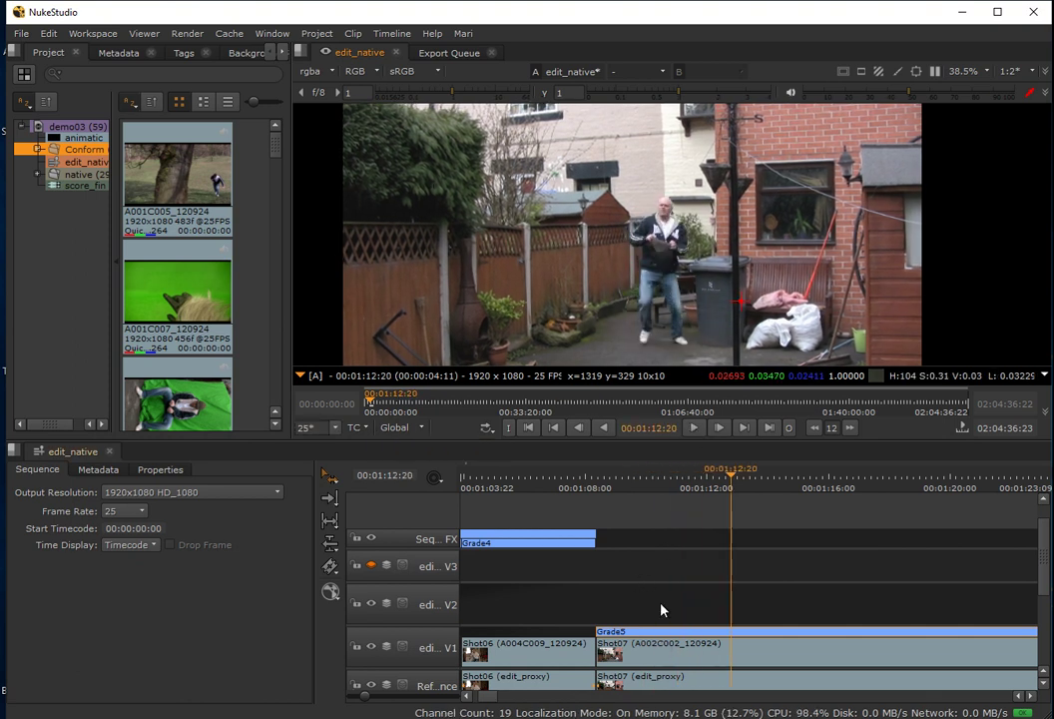
pyautogui.click(661, 634)
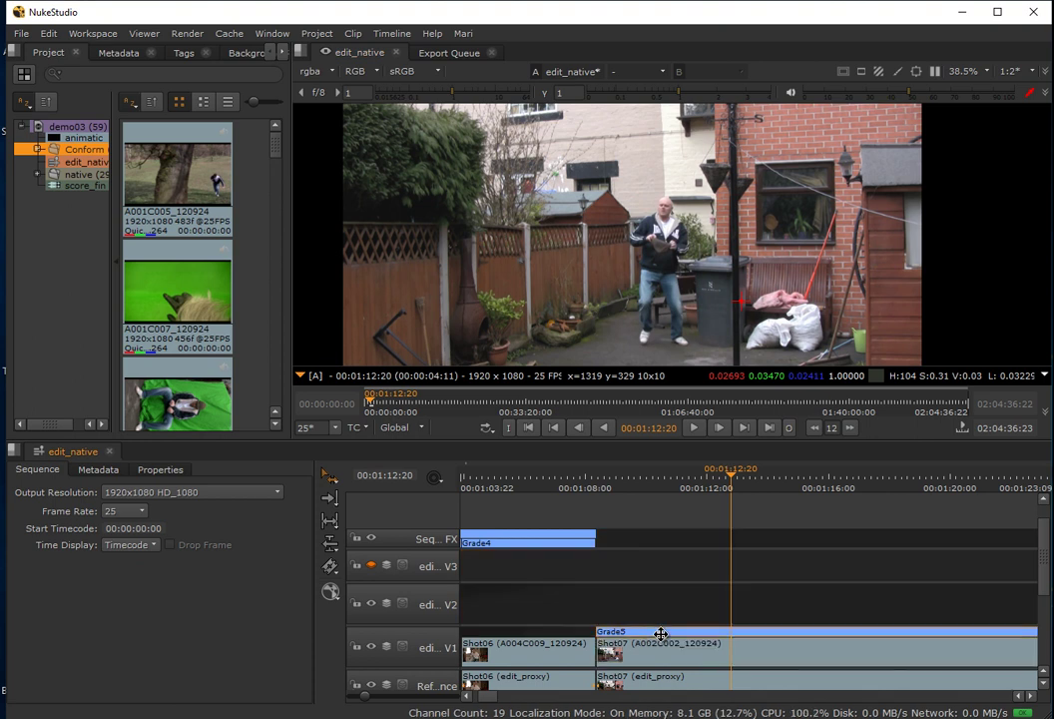
pyautogui.press('Delete')
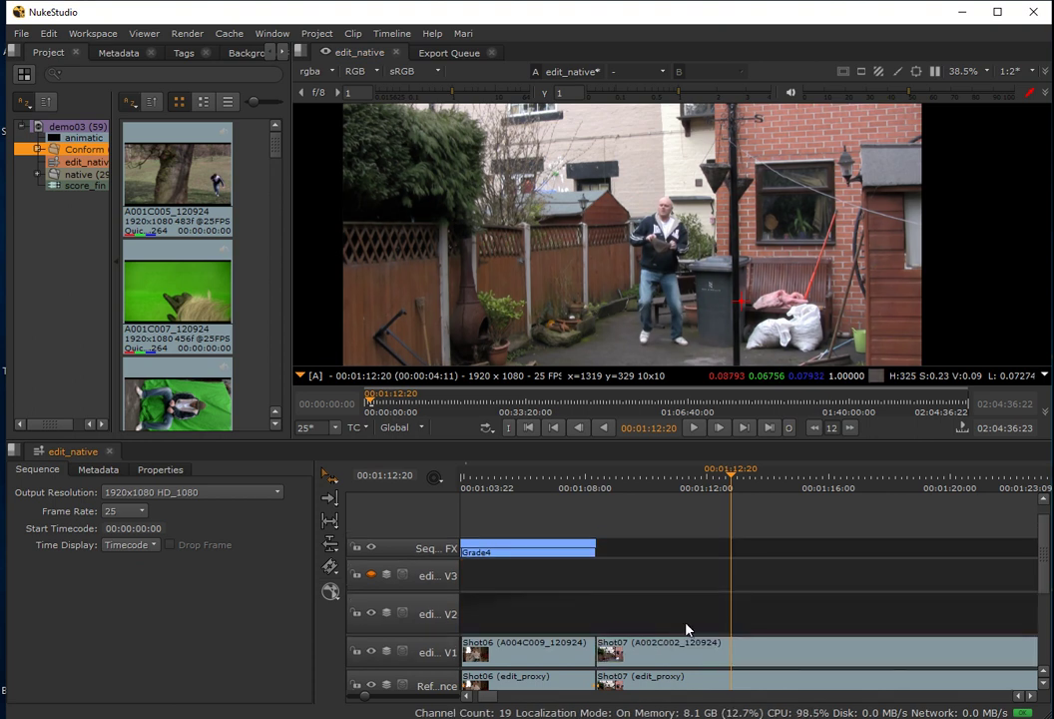